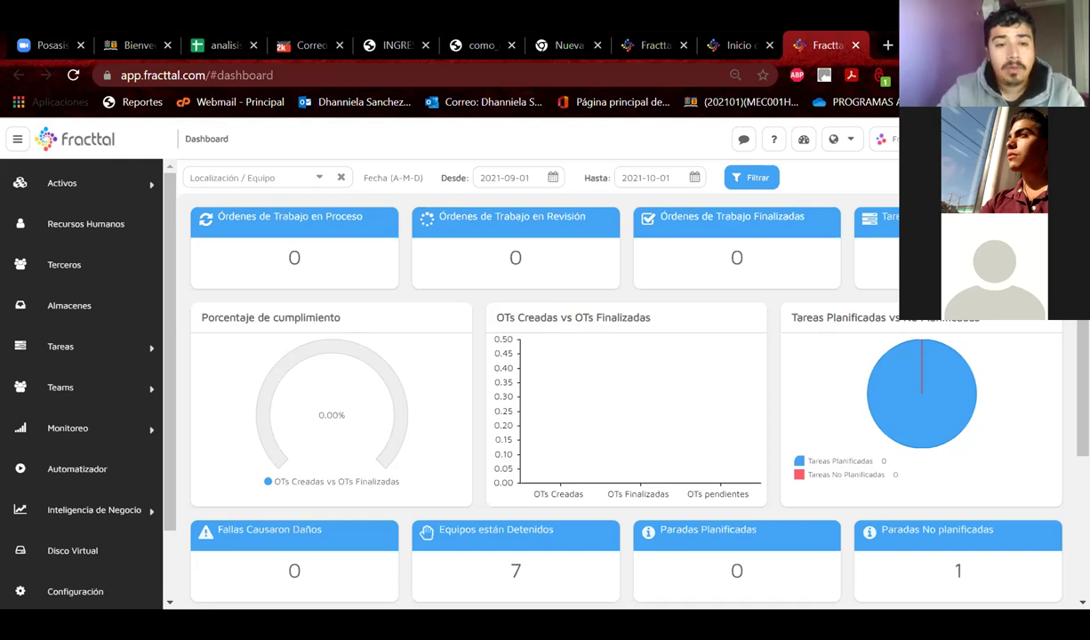
Expand Departamento de Mecánica and T.U. Mecanica Automotriz in the Ubicaciones list.
click(79, 193)
click(80, 227)
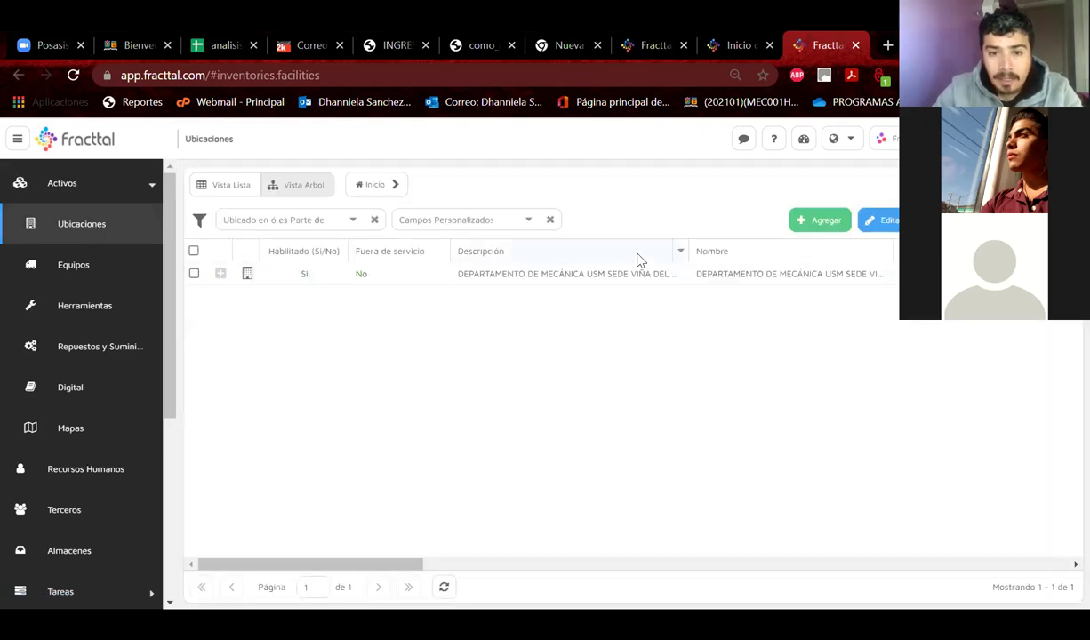
click(219, 274)
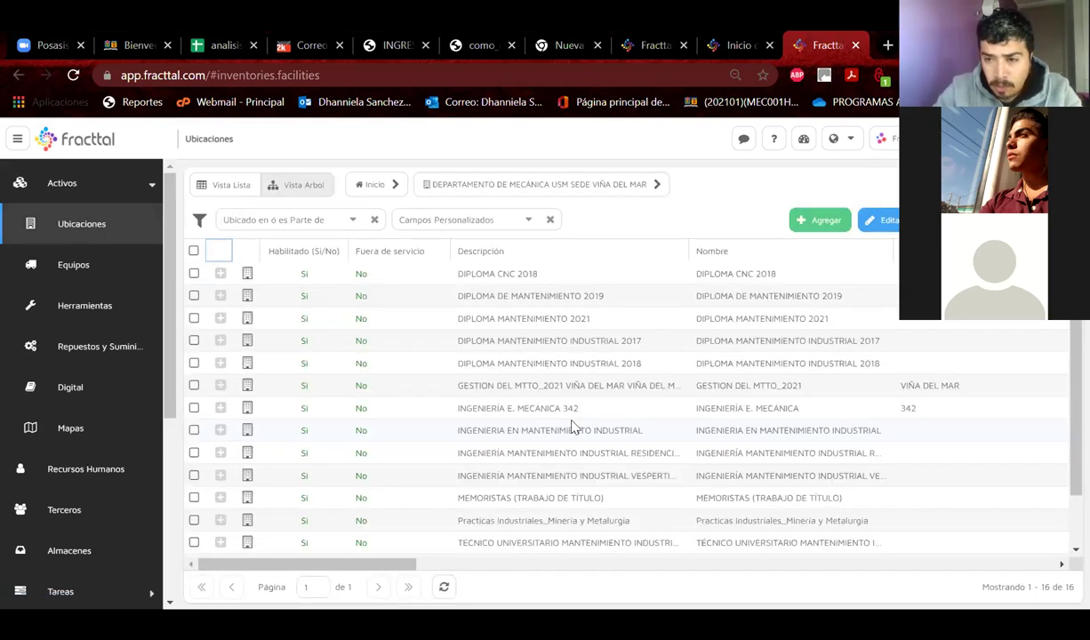
scroll(573, 428, down, 2)
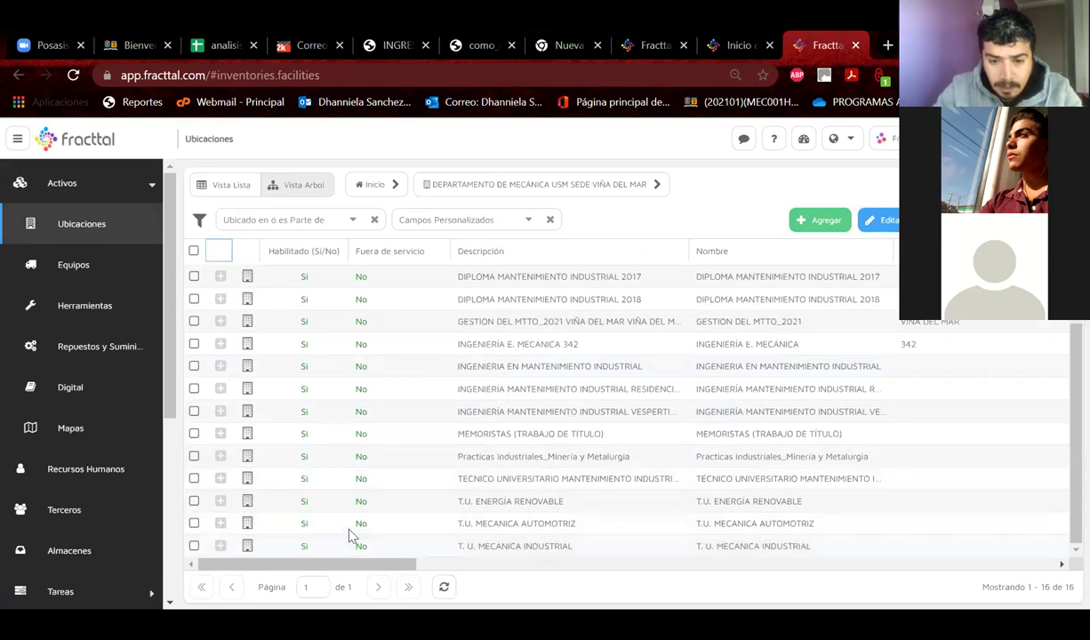
click(220, 523)
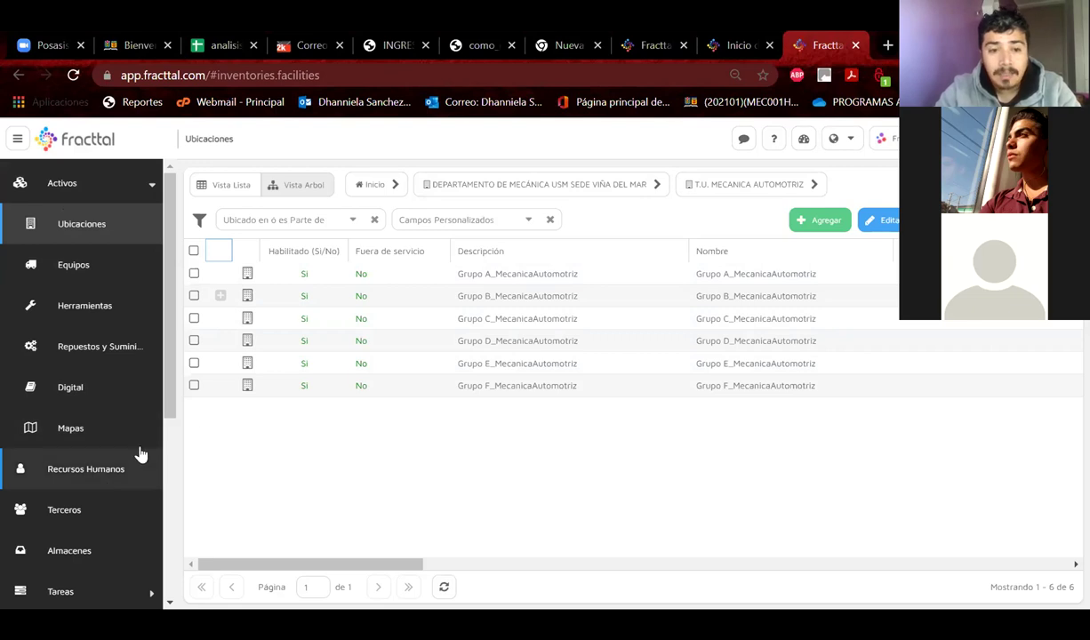
Scroll through the Mecánica Automotriz groups, then go to the company Configuración page.
scroll(168, 403, down, 3)
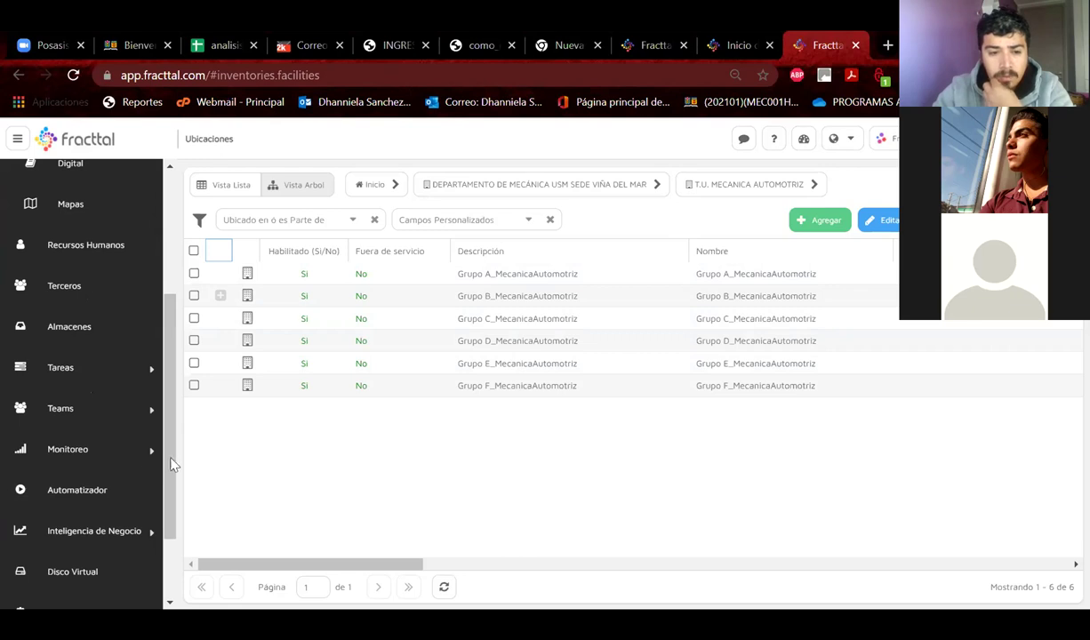
scroll(173, 414, down, 2)
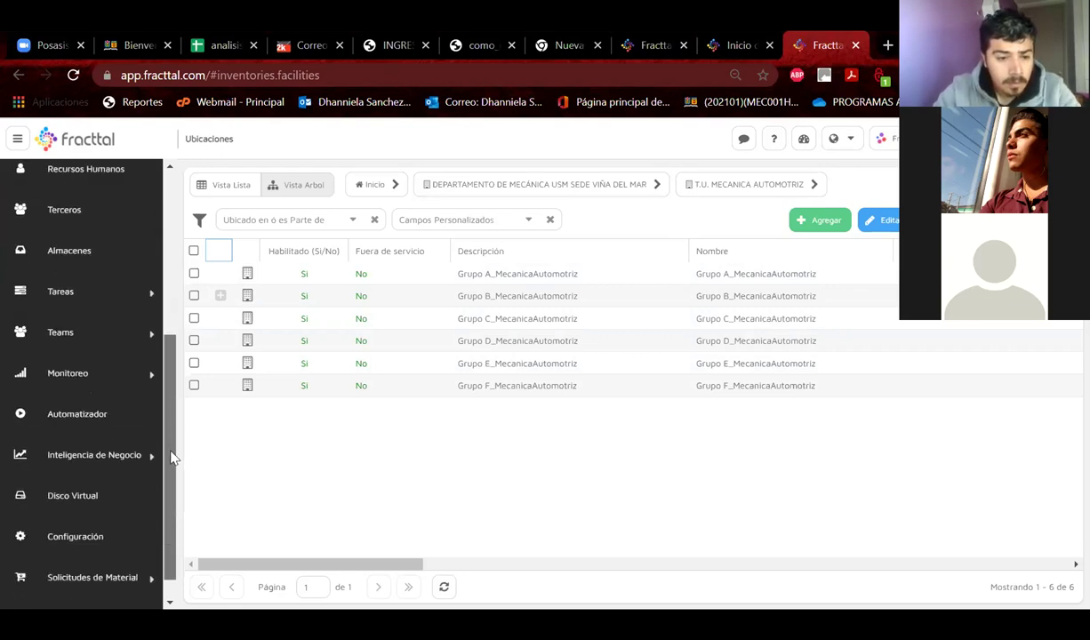
click(90, 540)
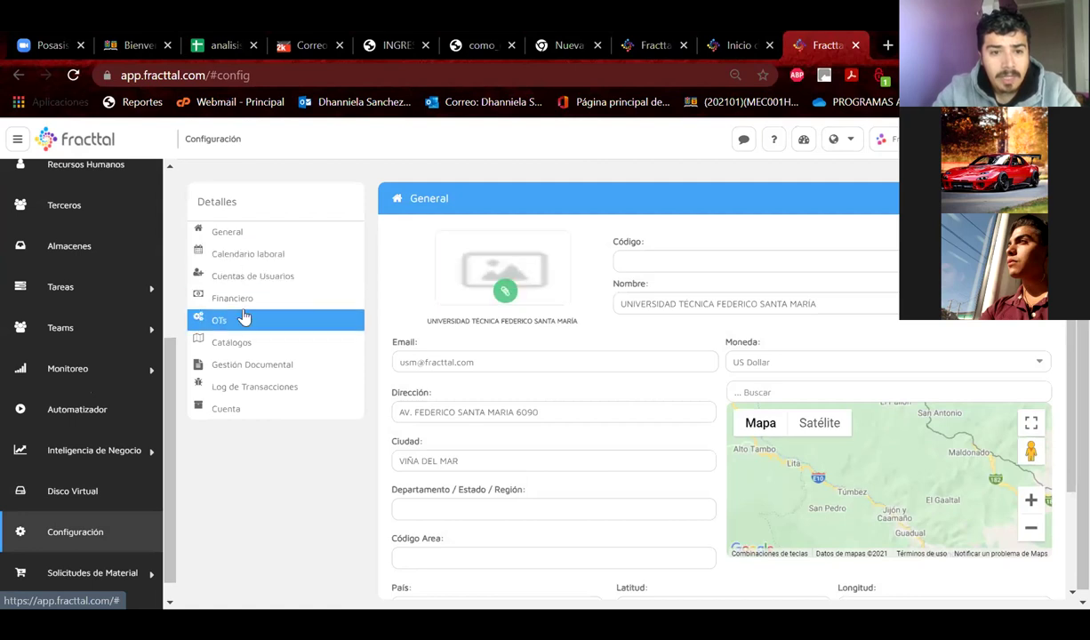
Open an existing student's user account, select its Localización path, and save it.
click(228, 284)
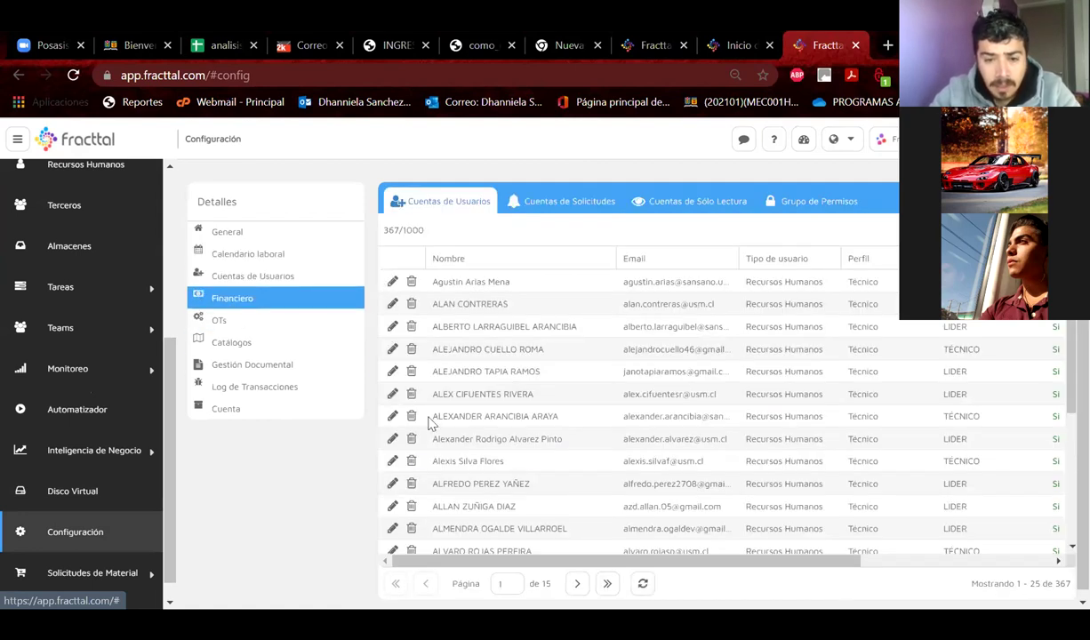
click(528, 442)
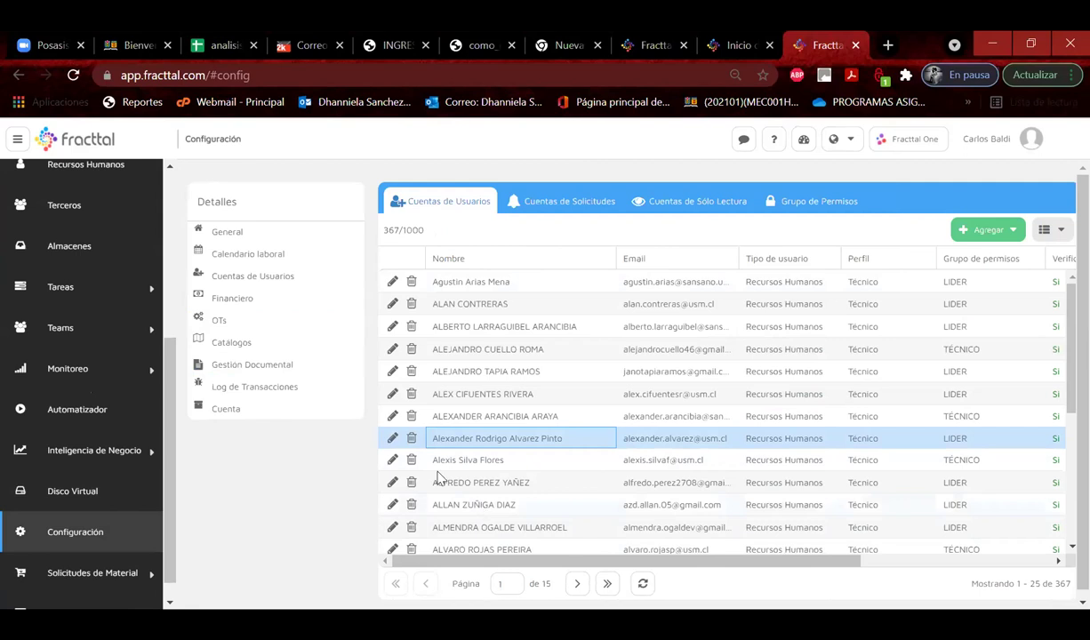
click(389, 439)
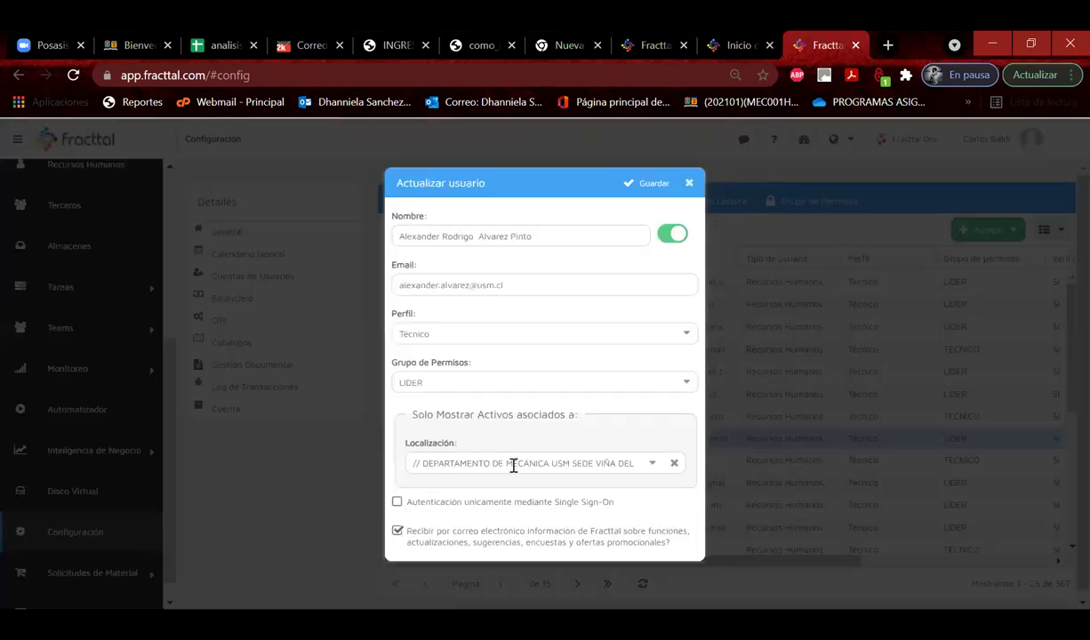
drag(513, 465, 671, 464)
click(603, 464)
drag(601, 465, 659, 471)
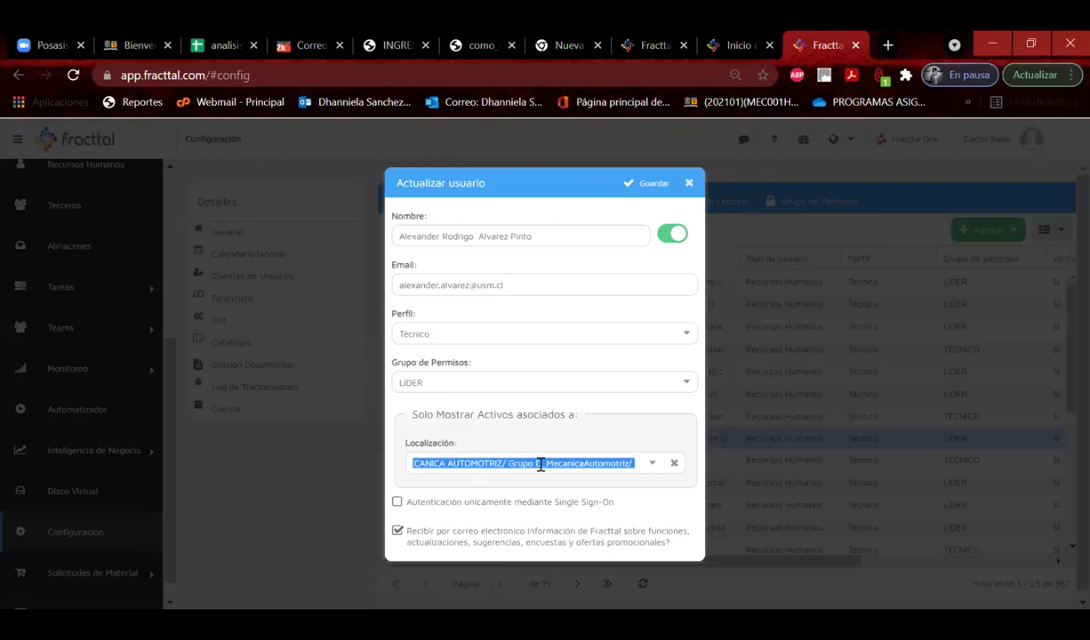
click(651, 183)
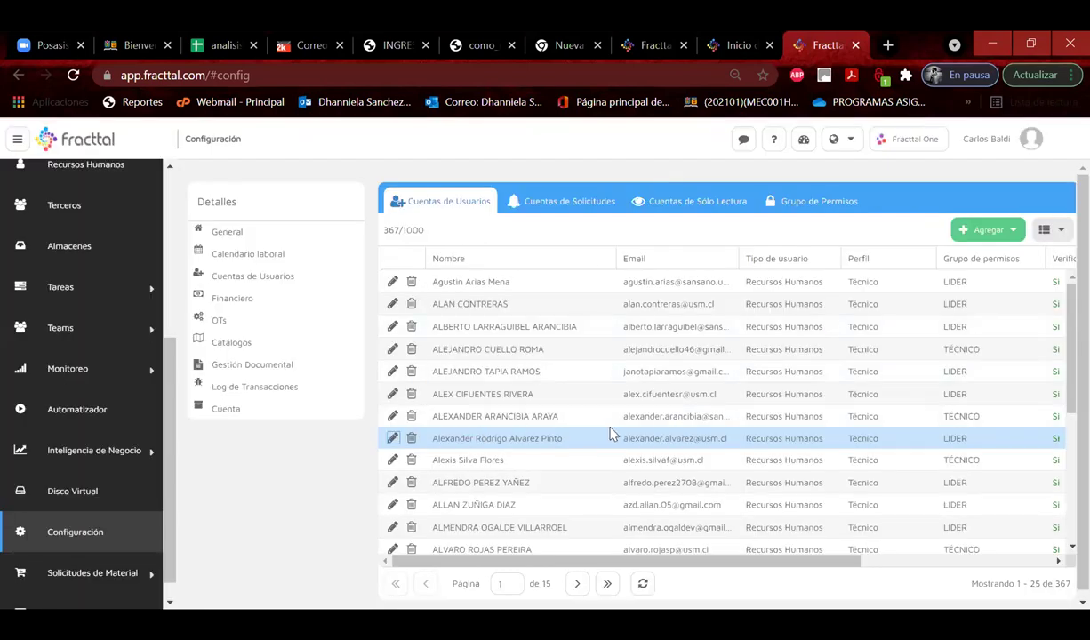
Browse the user accounts list, then return to the Activos > Ubicaciones list.
click(333, 401)
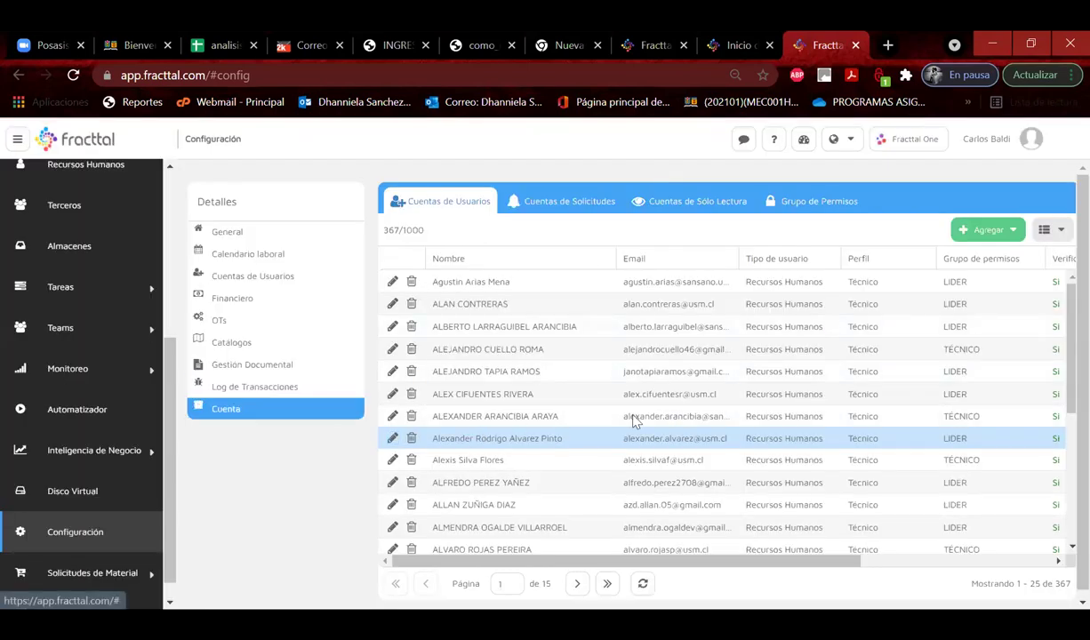
scroll(782, 550, right, 5)
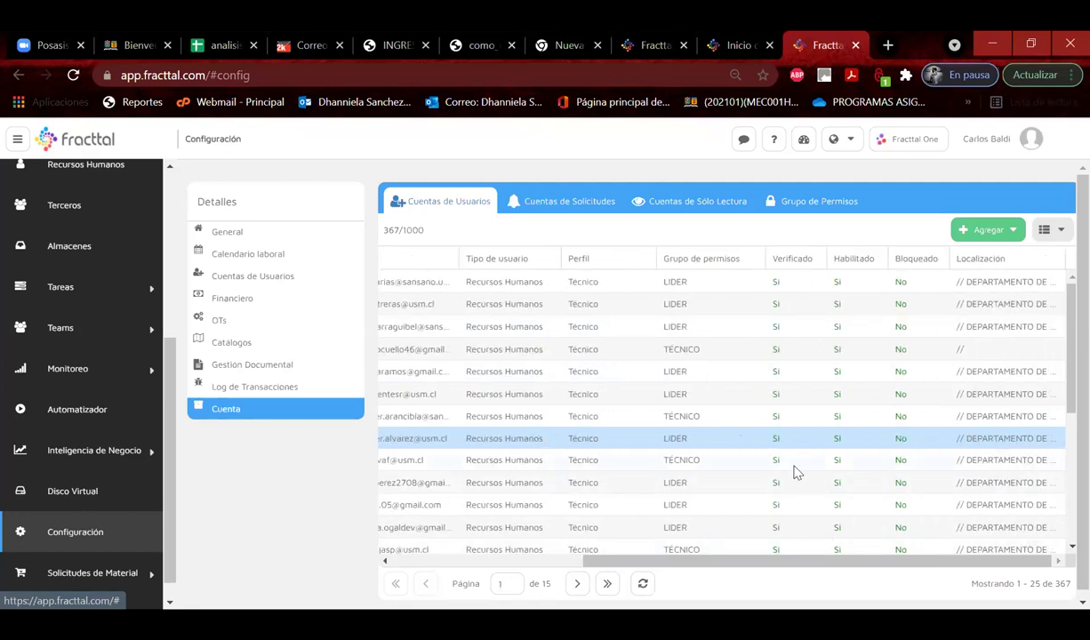
scroll(798, 511, down, 3)
scroll(798, 510, up, 2)
scroll(798, 498, up, 1)
click(567, 562)
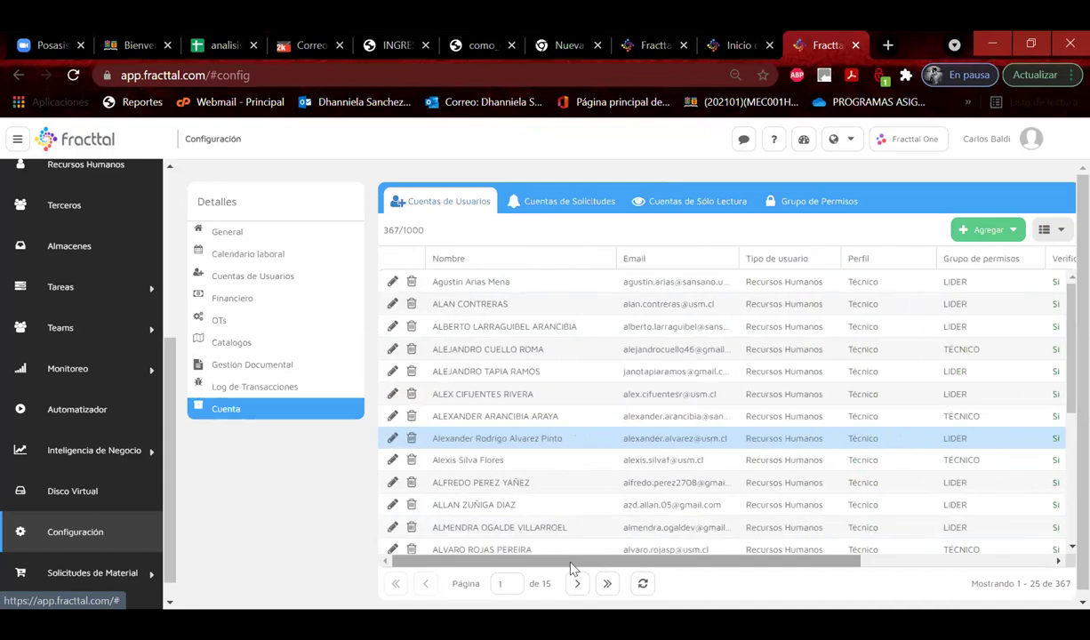
click(226, 231)
scroll(171, 214, up, 1)
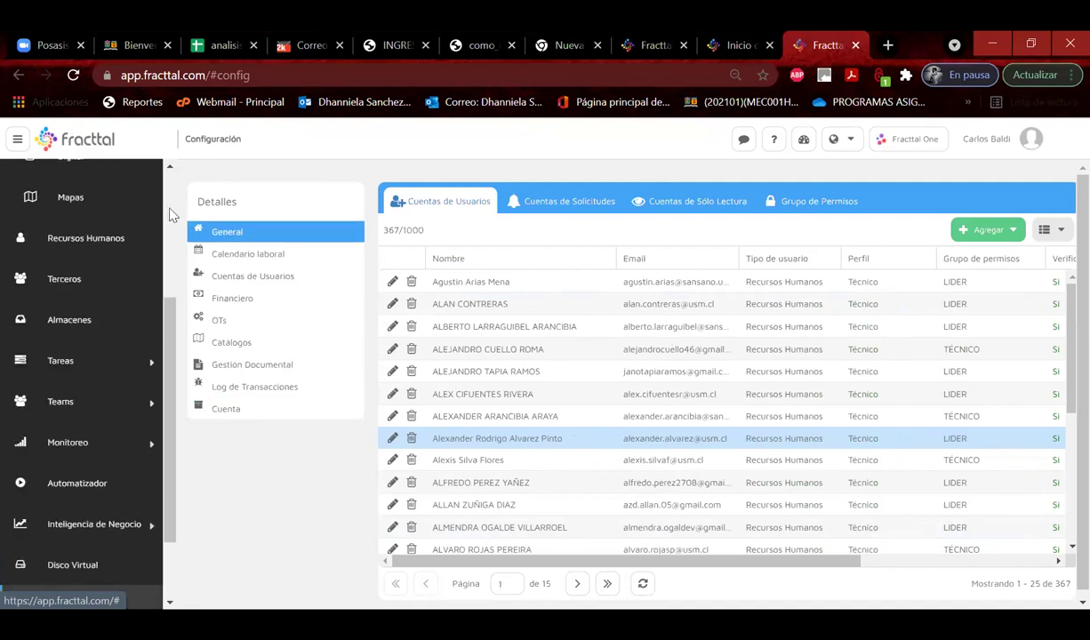
scroll(92, 222, up, 3)
click(92, 222)
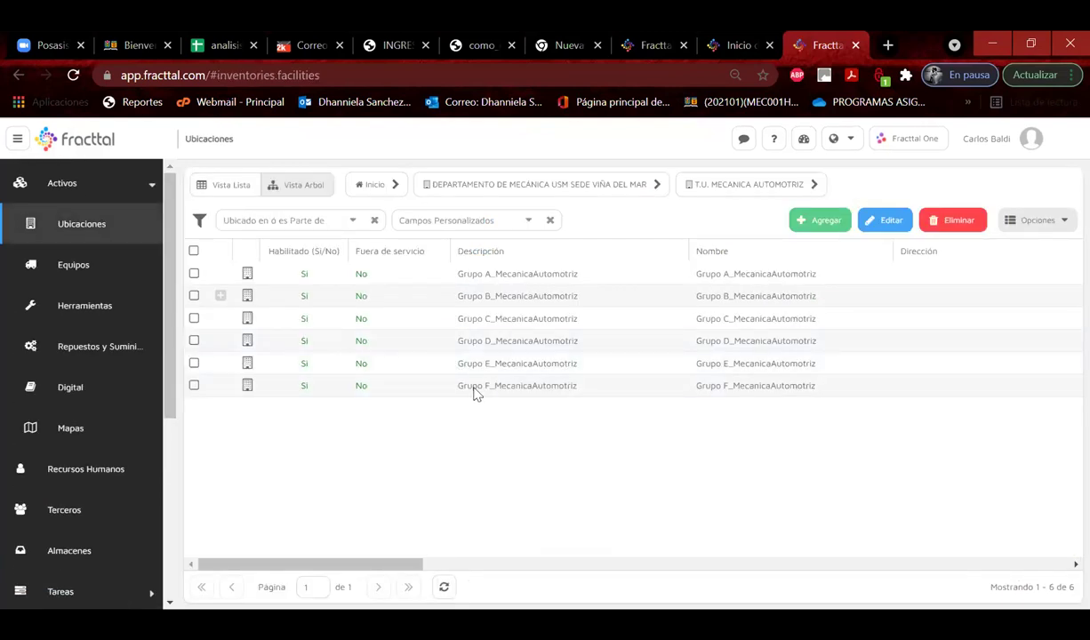
click(219, 296)
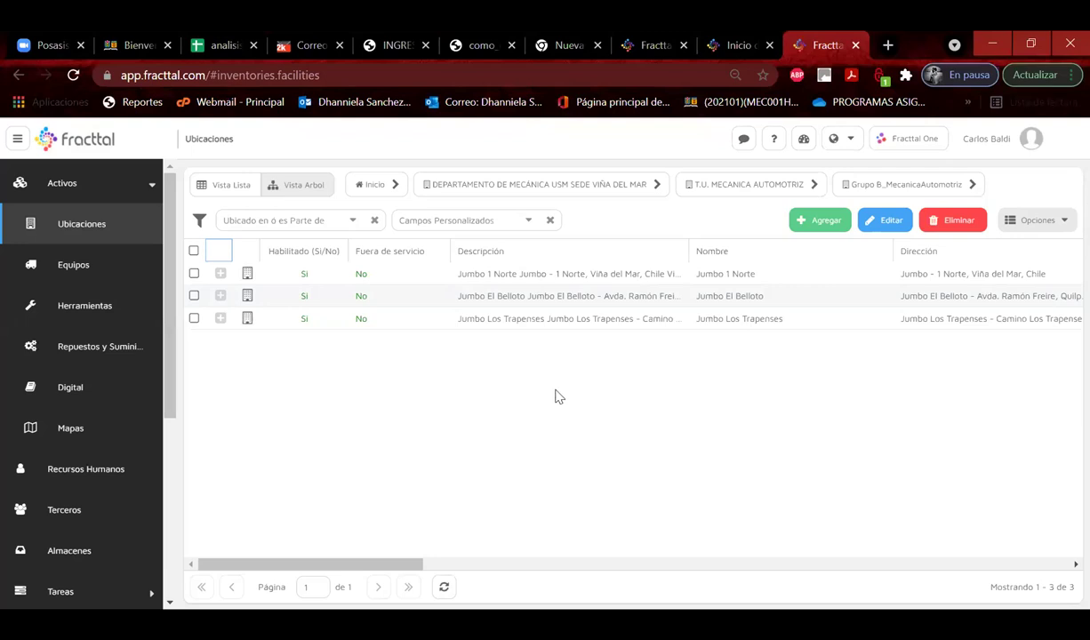
click(799, 192)
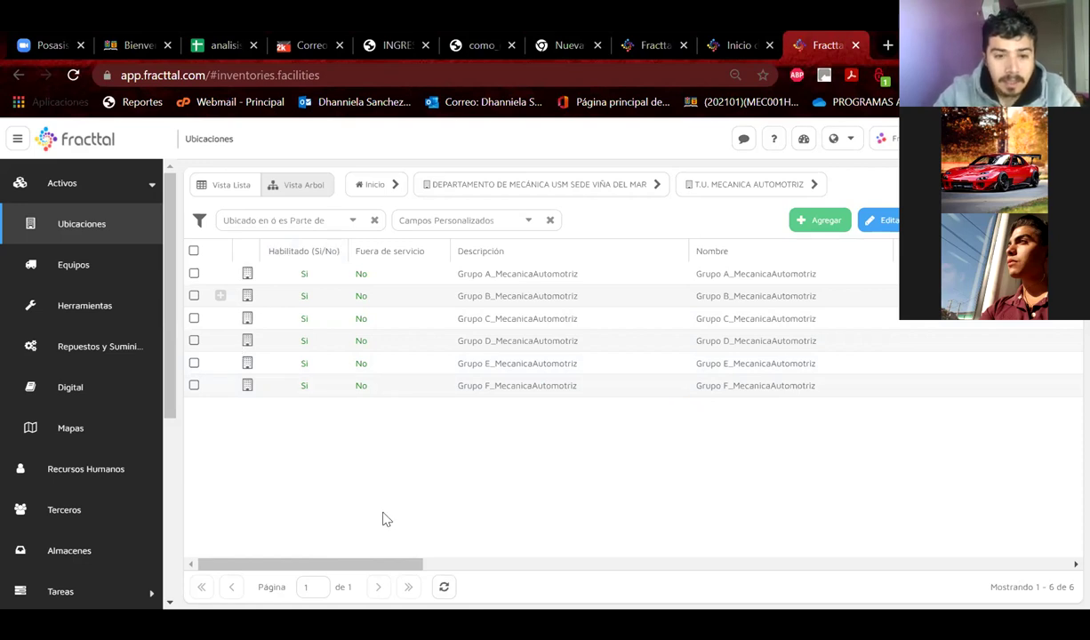
scroll(101, 466, down, 4)
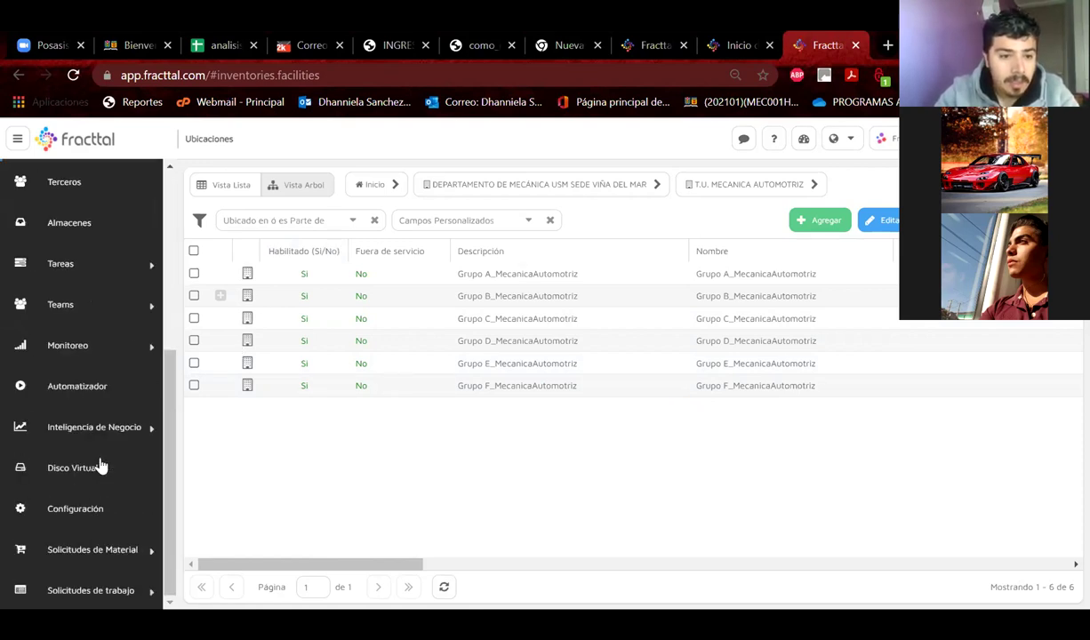
click(84, 514)
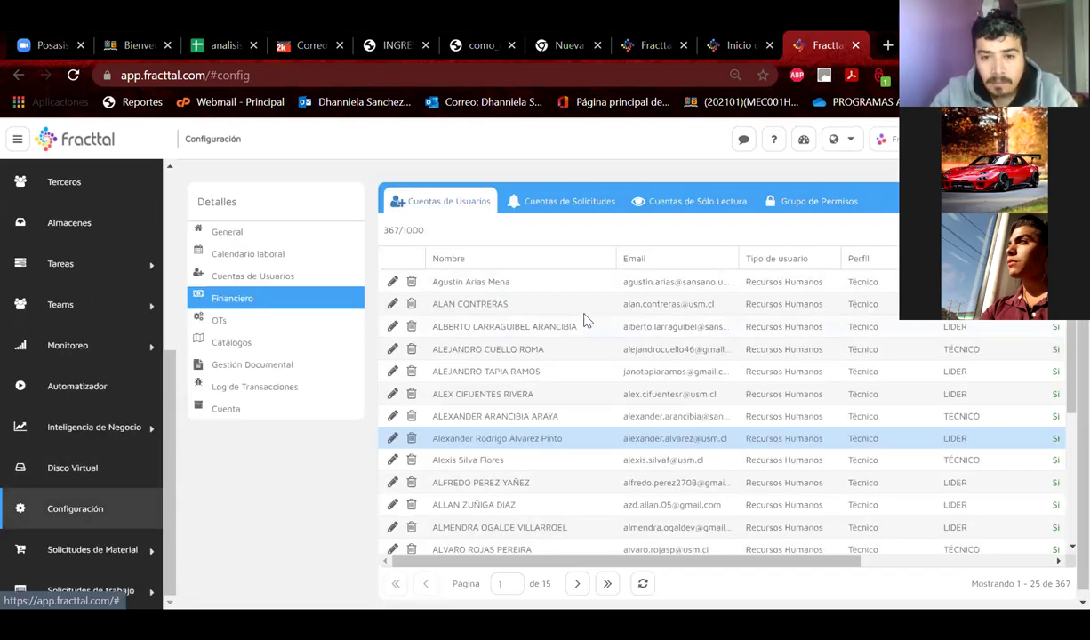
click(608, 584)
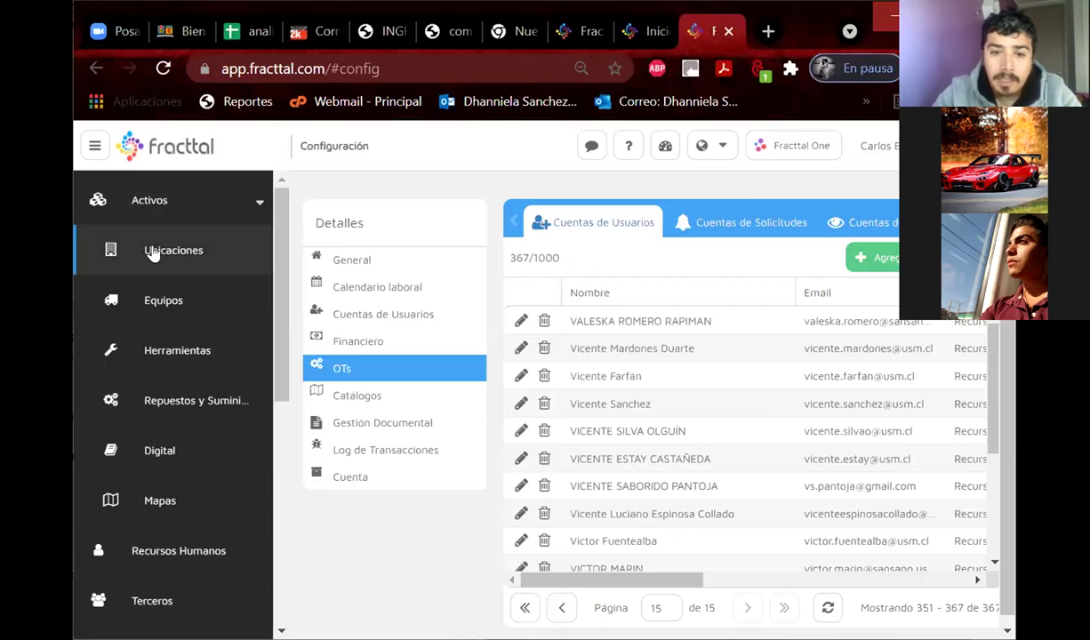
click(155, 253)
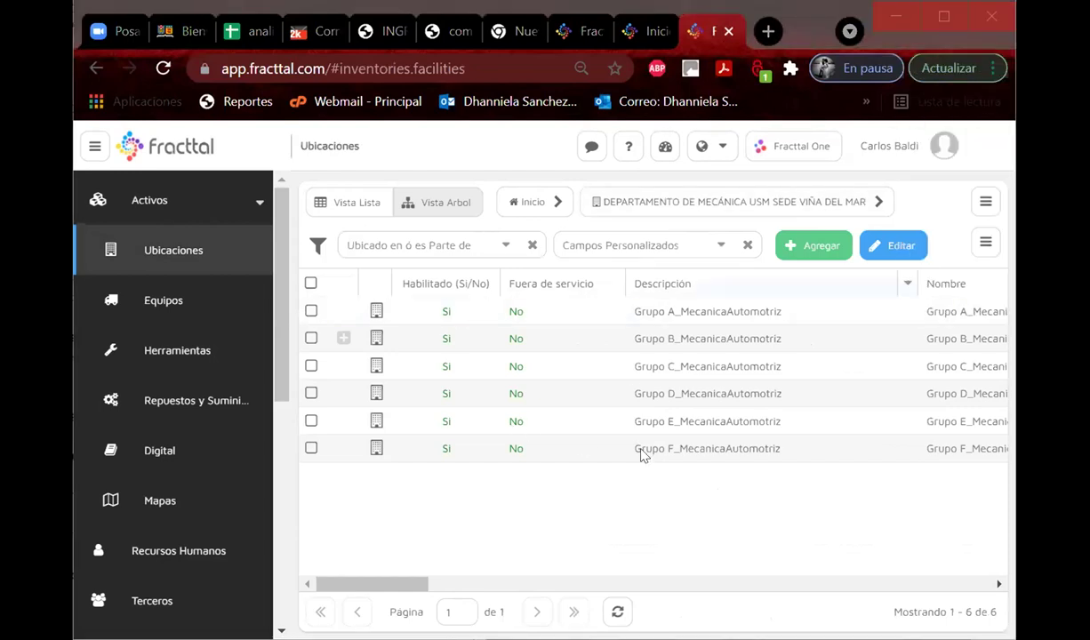
Copy the Grupo F_MecanicaAutomotriz location name from its details page.
click(674, 451)
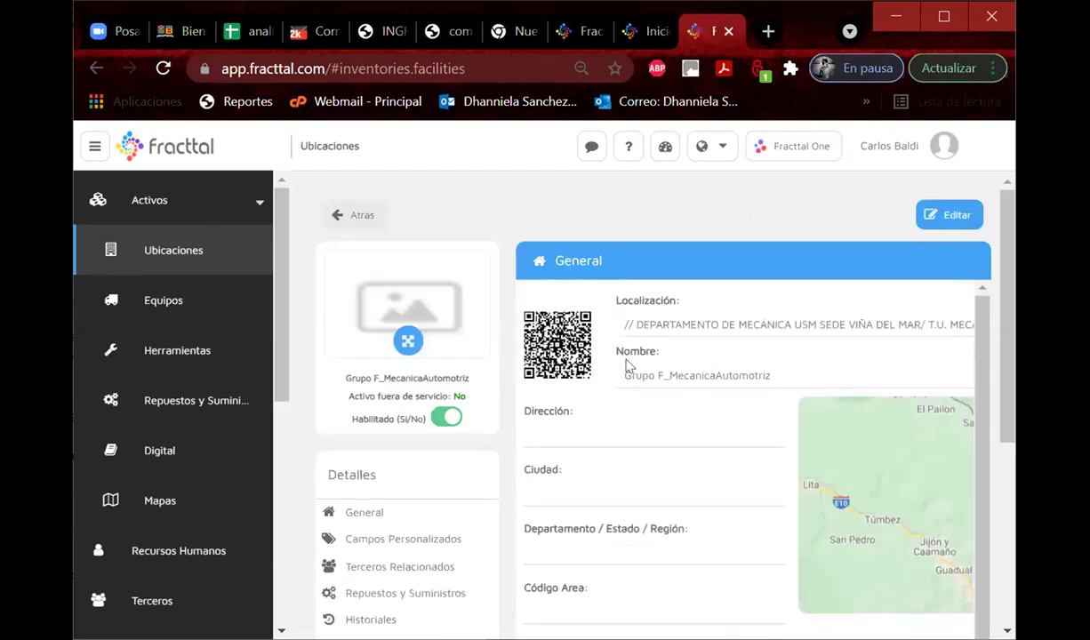
triple_click(931, 375)
key(ctrl+c)
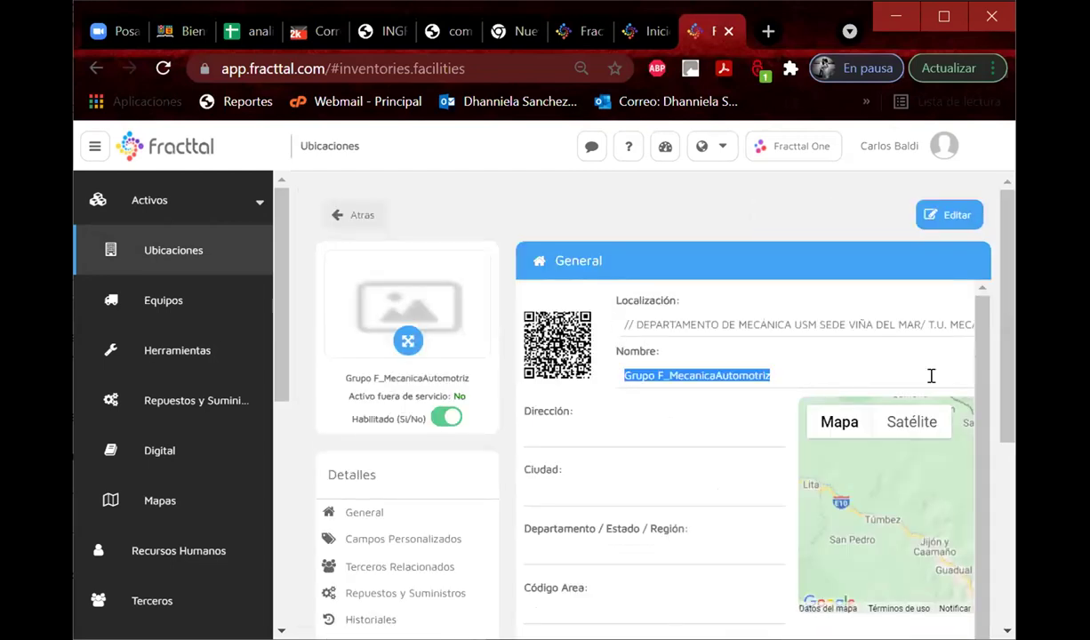
click(352, 213)
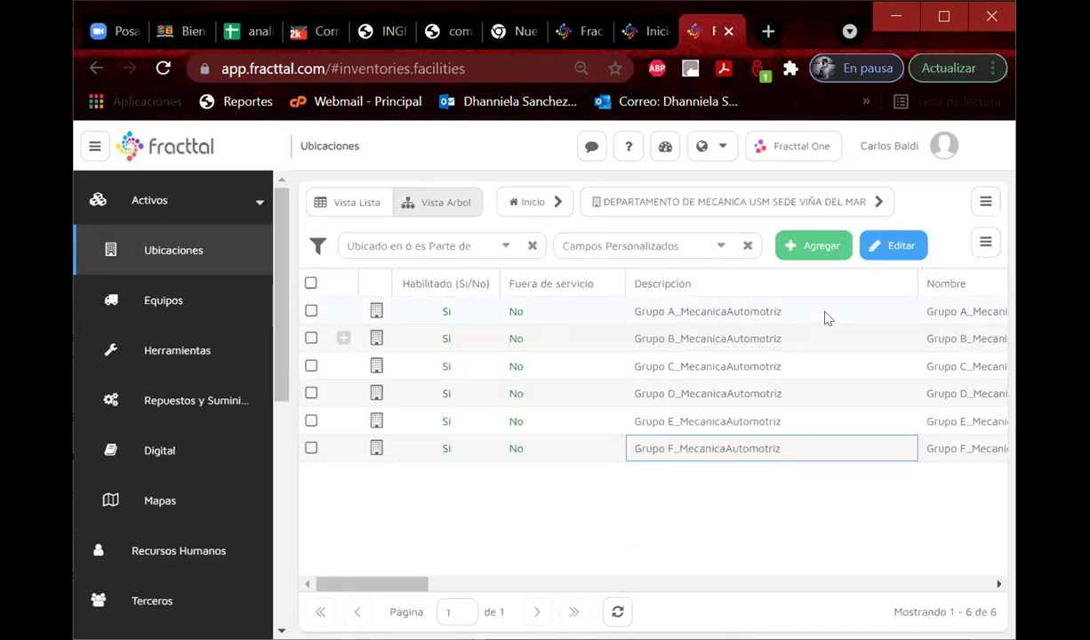
Create a new location named Grupo G_MecanicaAutomotriz and save it.
click(794, 246)
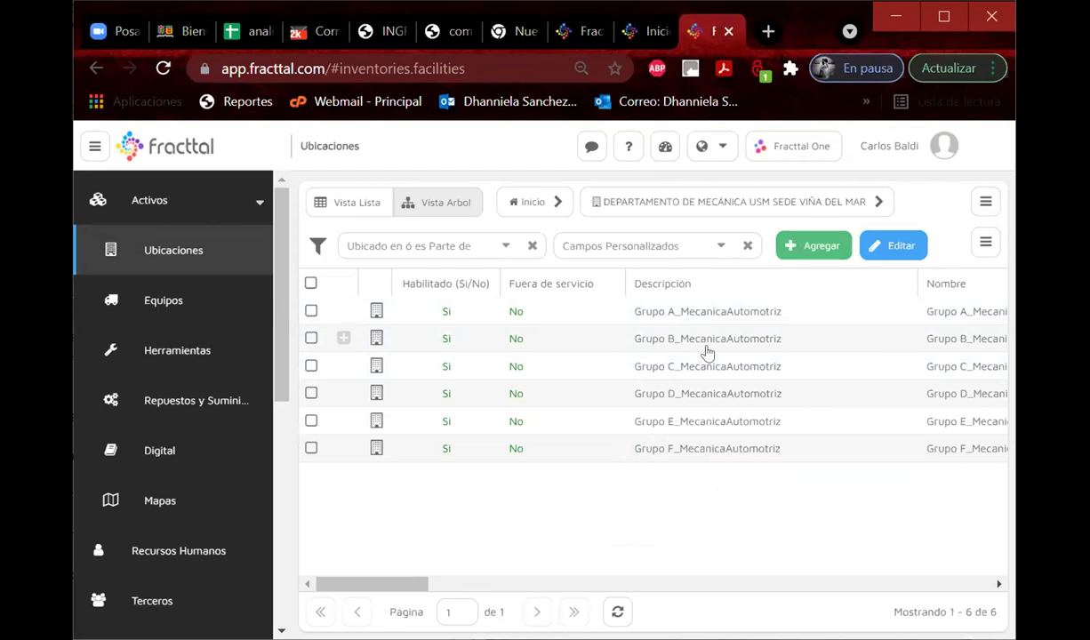
click(628, 375)
key(ctrl+v)
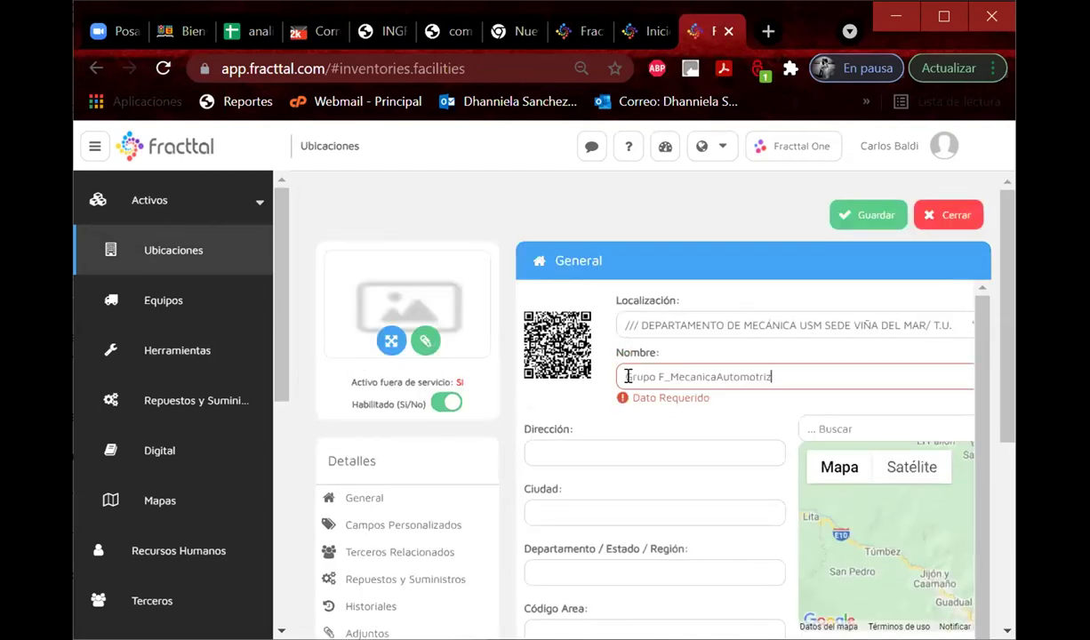
click(660, 376)
key(BackSpace)
text(G)
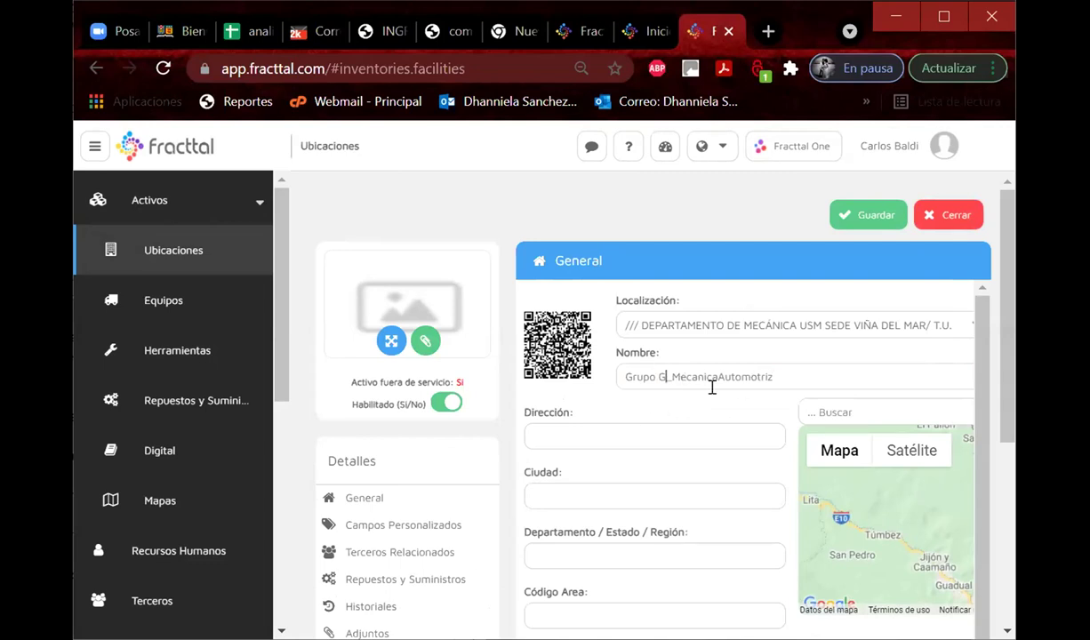
scroll(712, 387, down, 1)
scroll(712, 387, up, 1)
click(868, 214)
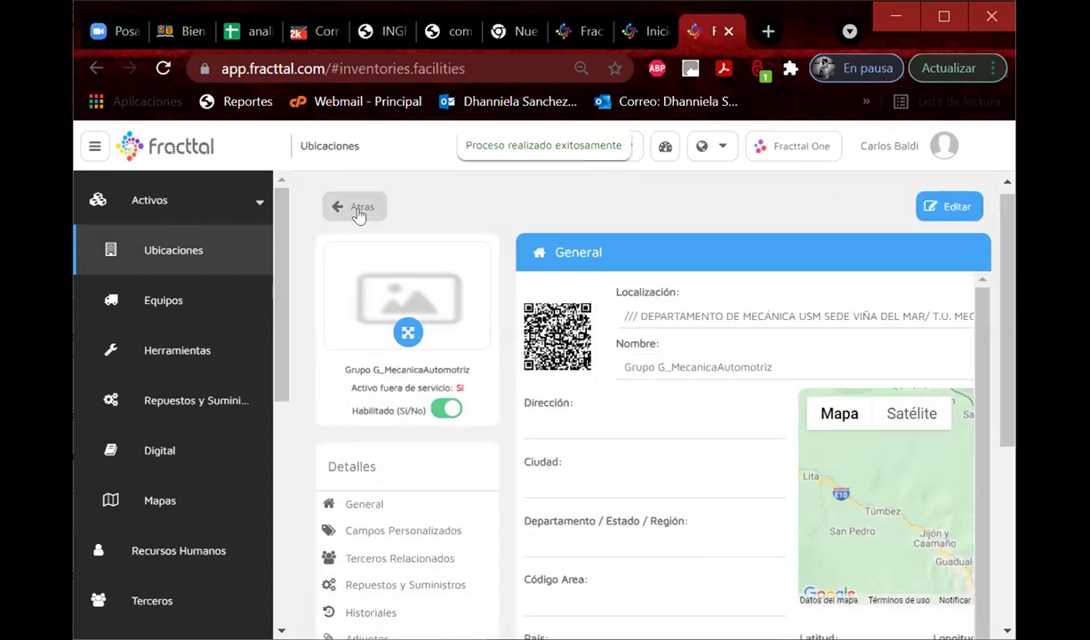
Return from the saved Grupo G location to the Ubicaciones list, then go to Recursos Humanos.
drag(787, 368, 587, 376)
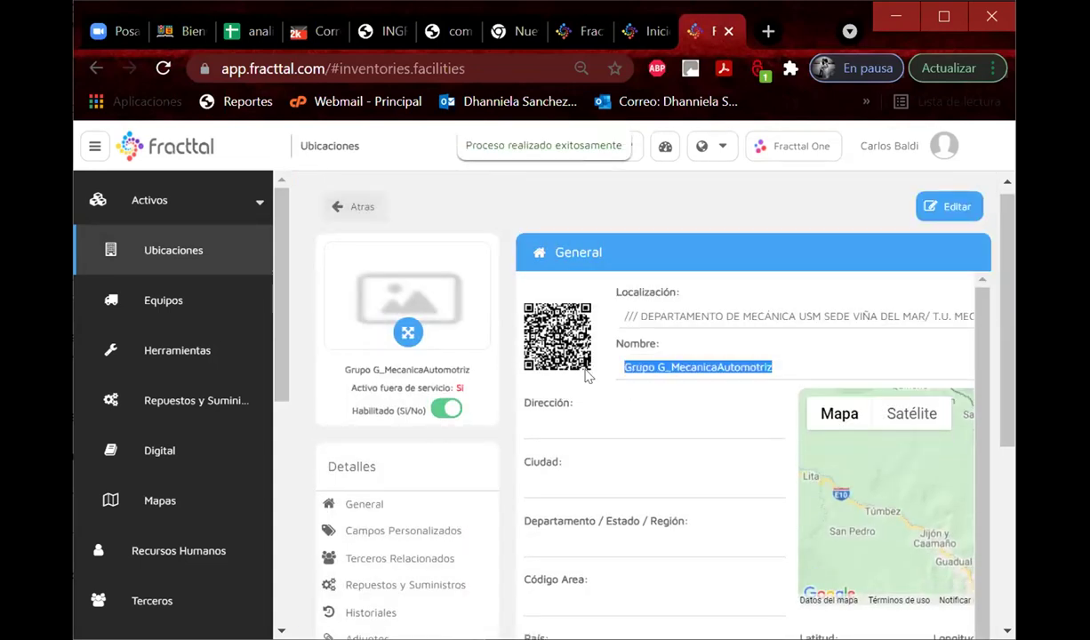
click(364, 210)
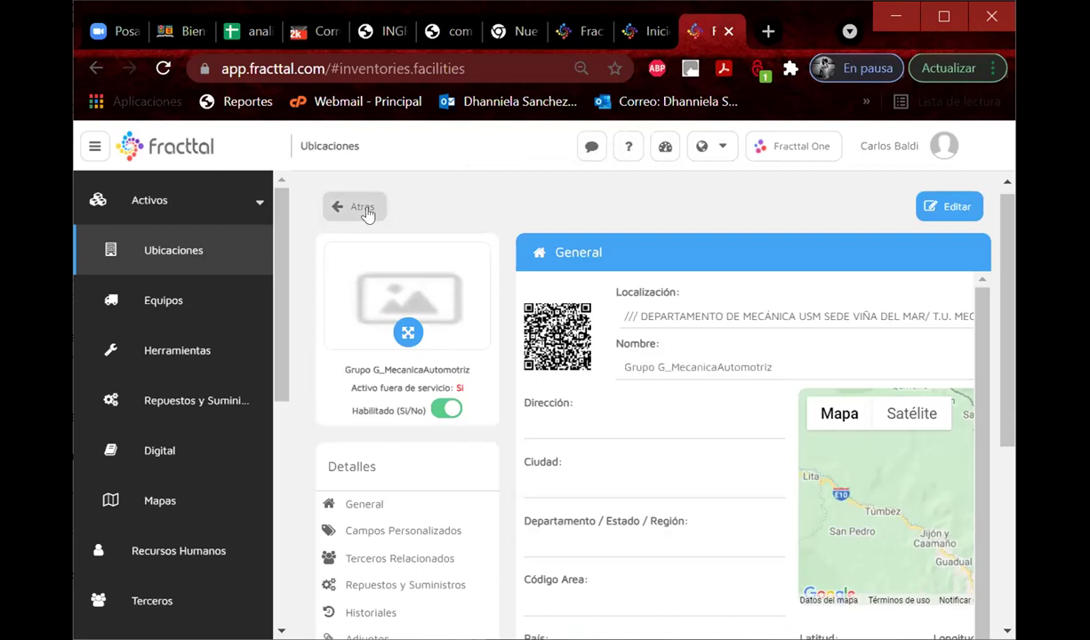
click(171, 552)
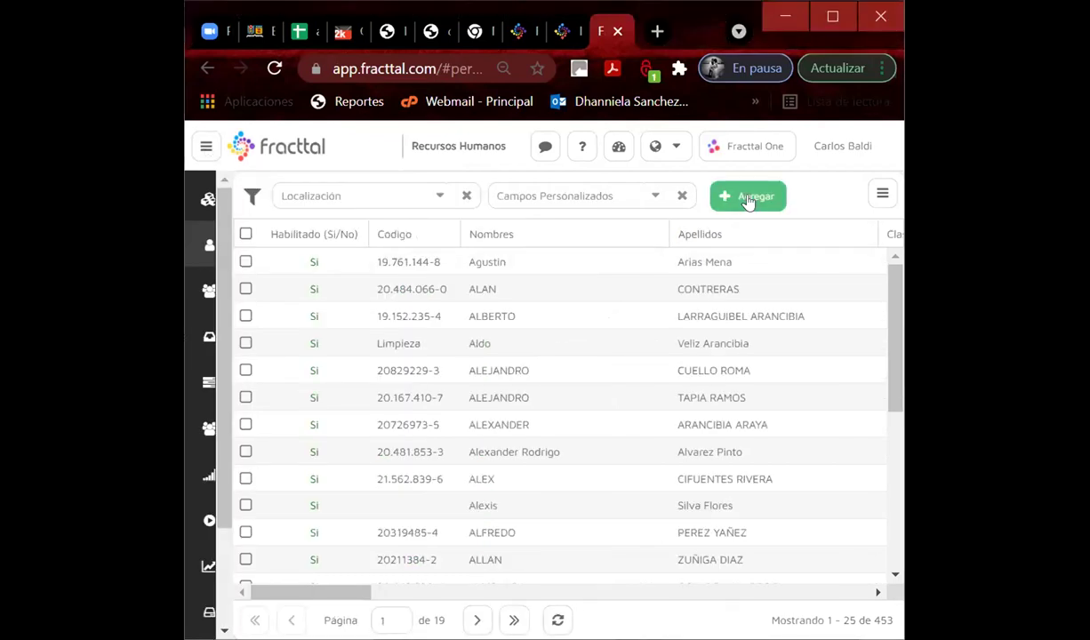
Start a new person record and split the student's pasted name into Nombres and Apellidos.
click(749, 200)
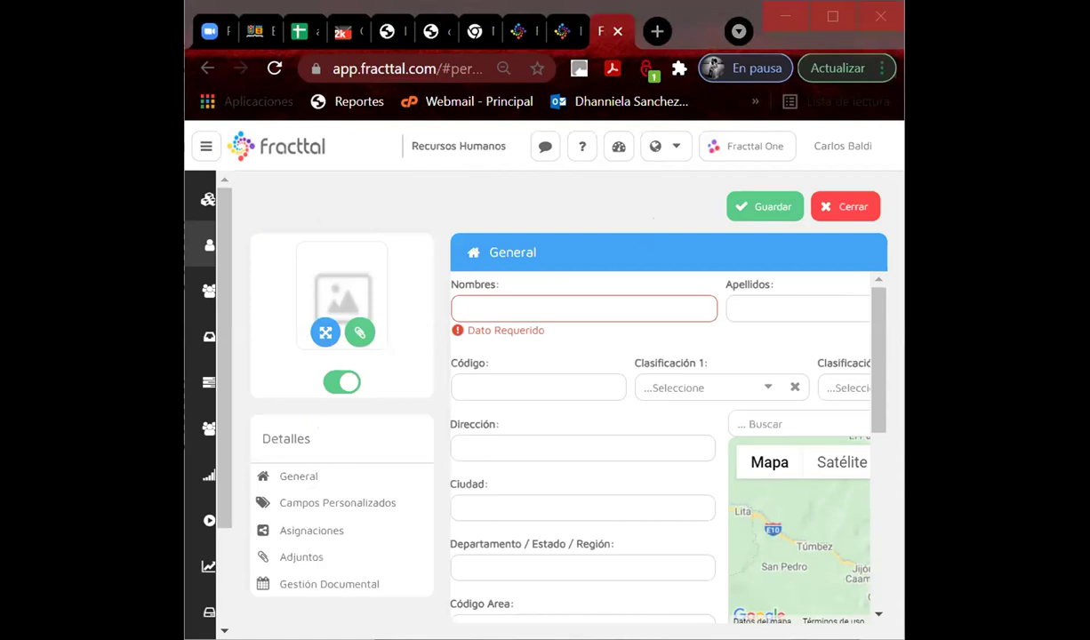
click(505, 309)
drag(538, 309, 684, 312)
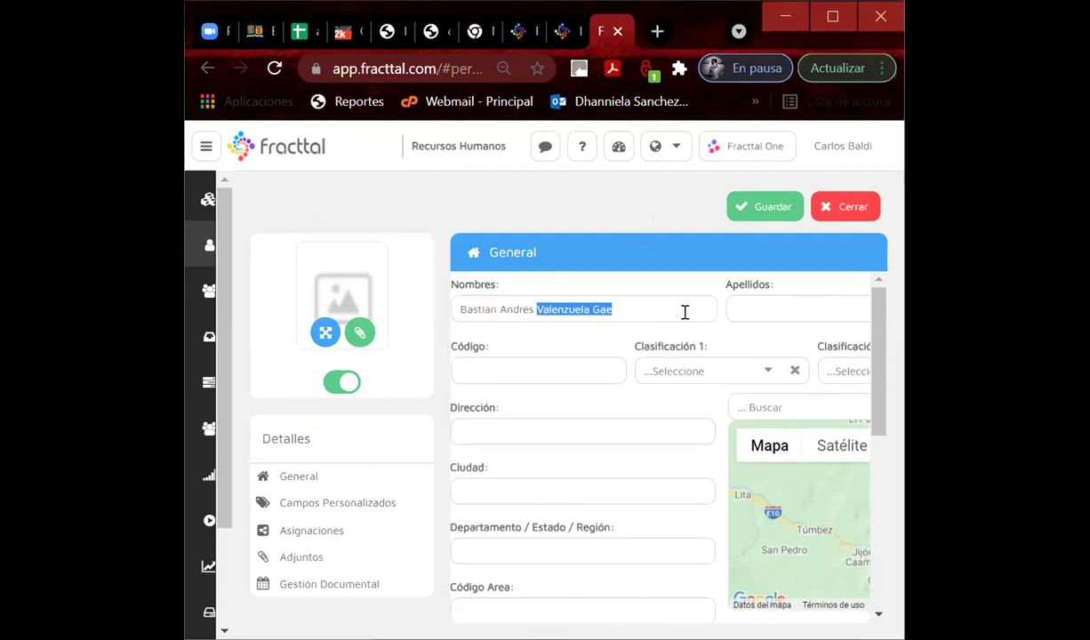
key(ctrl+x)
click(816, 305)
key(ctrl+v)
text(te)
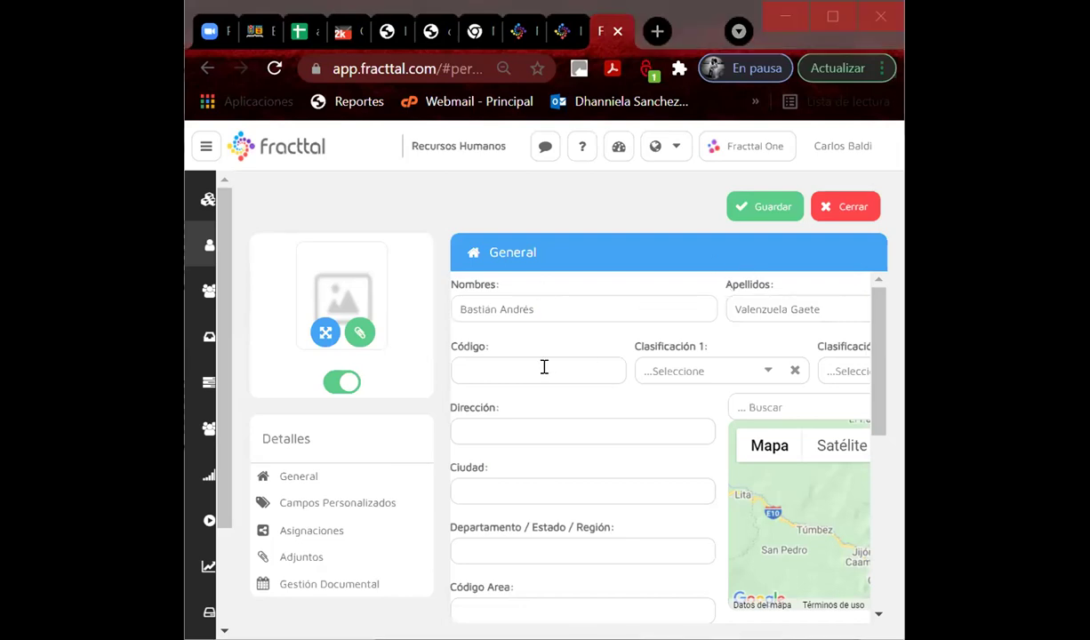
Set Clasificación 1 to ALUMNO DIURNO and Clasificación 2 to TECNICO.
click(768, 370)
click(419, 264)
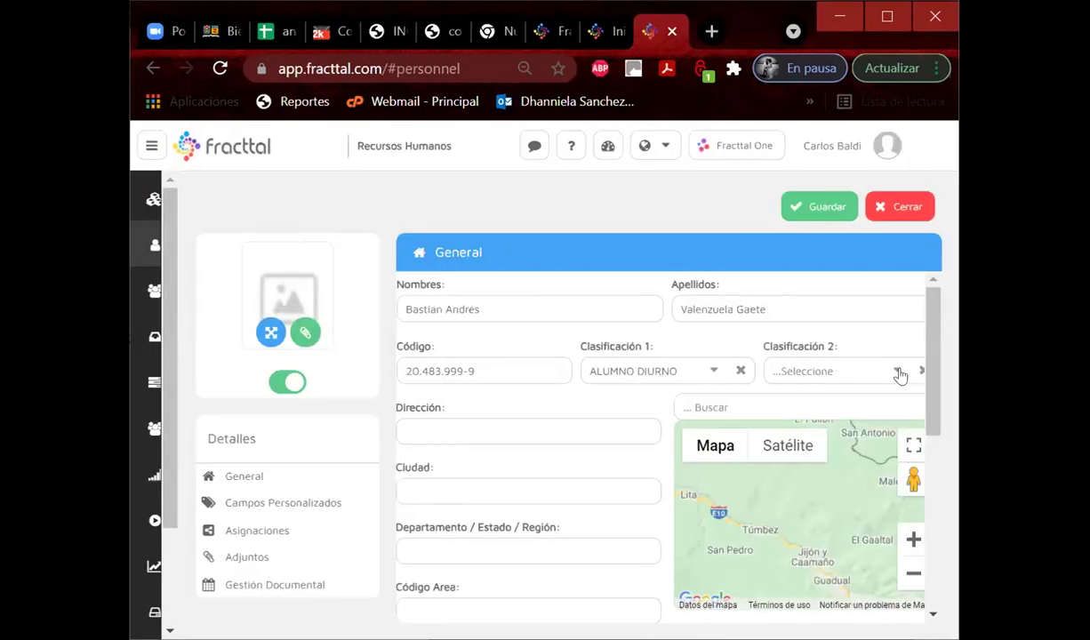
click(894, 372)
click(401, 192)
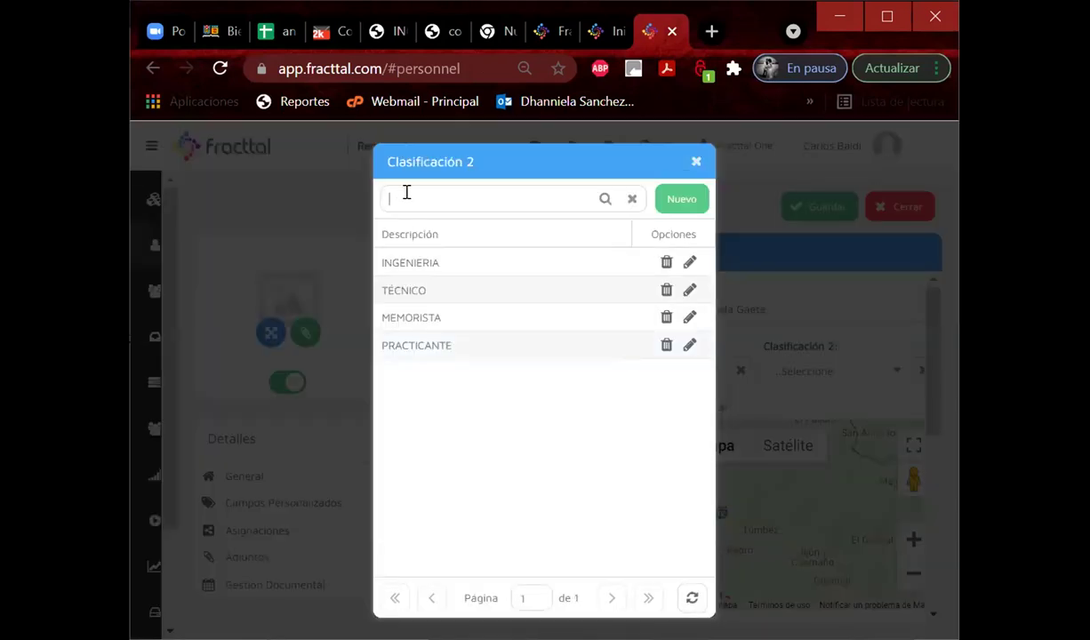
click(402, 290)
scroll(596, 415, down, 5)
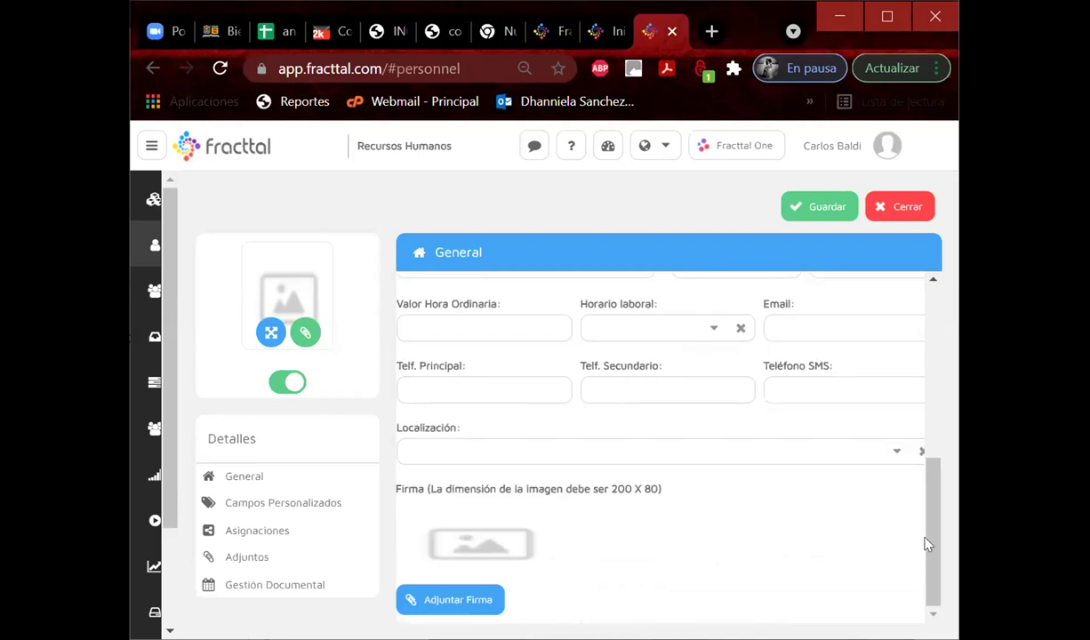
Set the location to Grupo G_MecanicaAutomotriz, save the person, and return to the list.
click(895, 460)
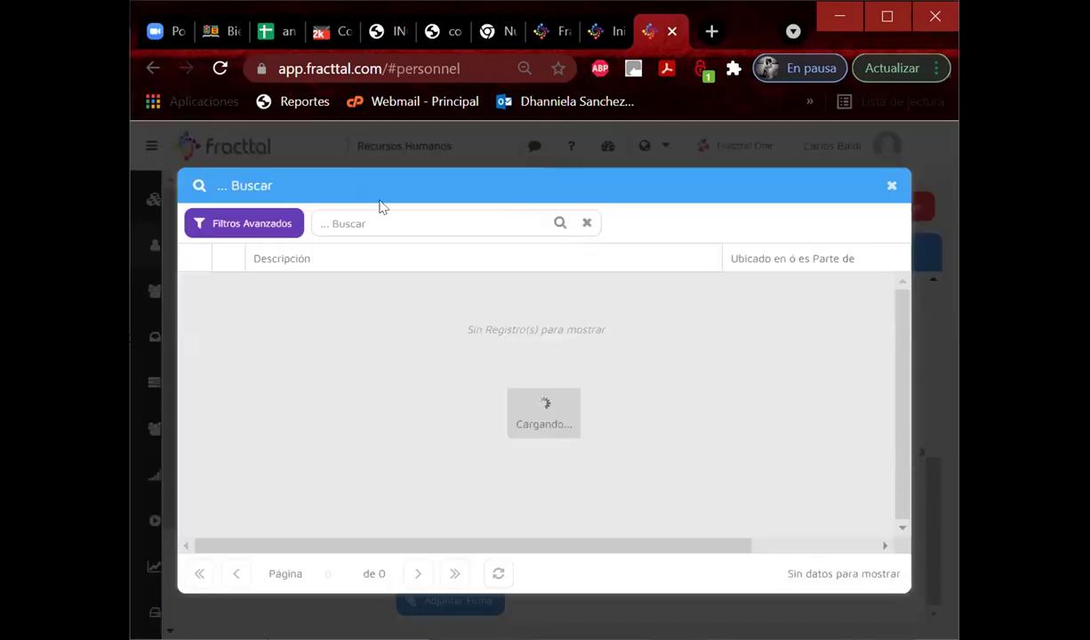
click(367, 221)
text(grupo g)
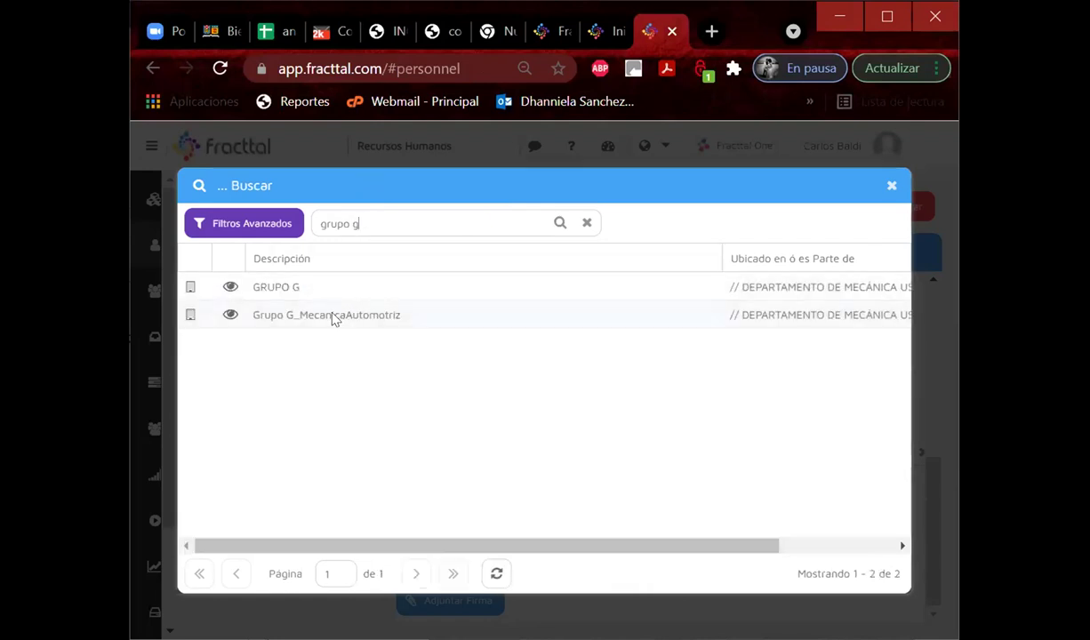
double_click(330, 314)
click(813, 206)
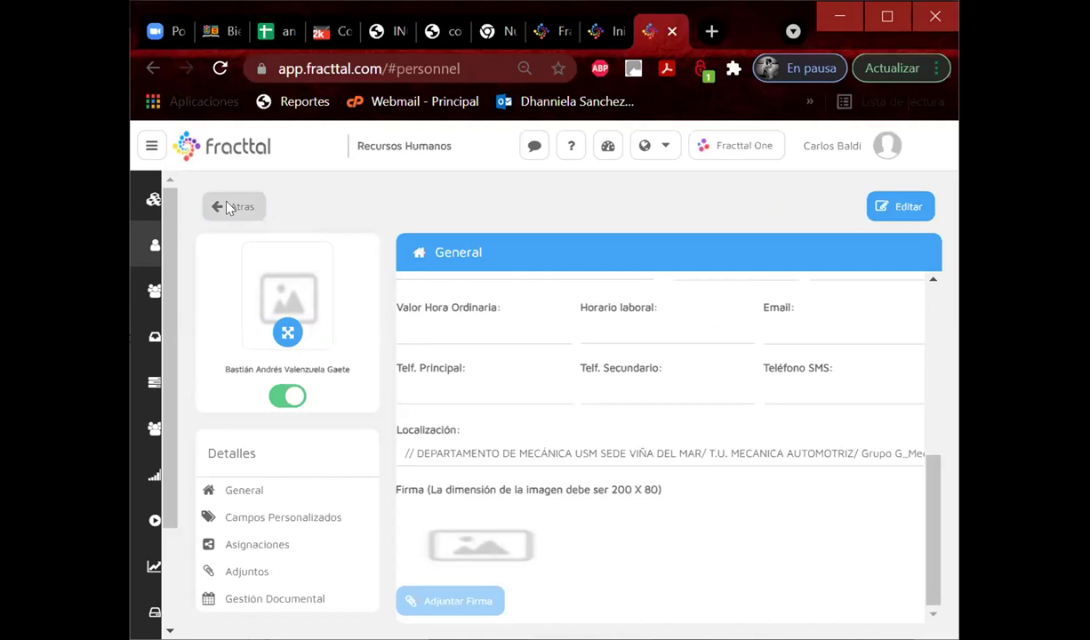
click(226, 207)
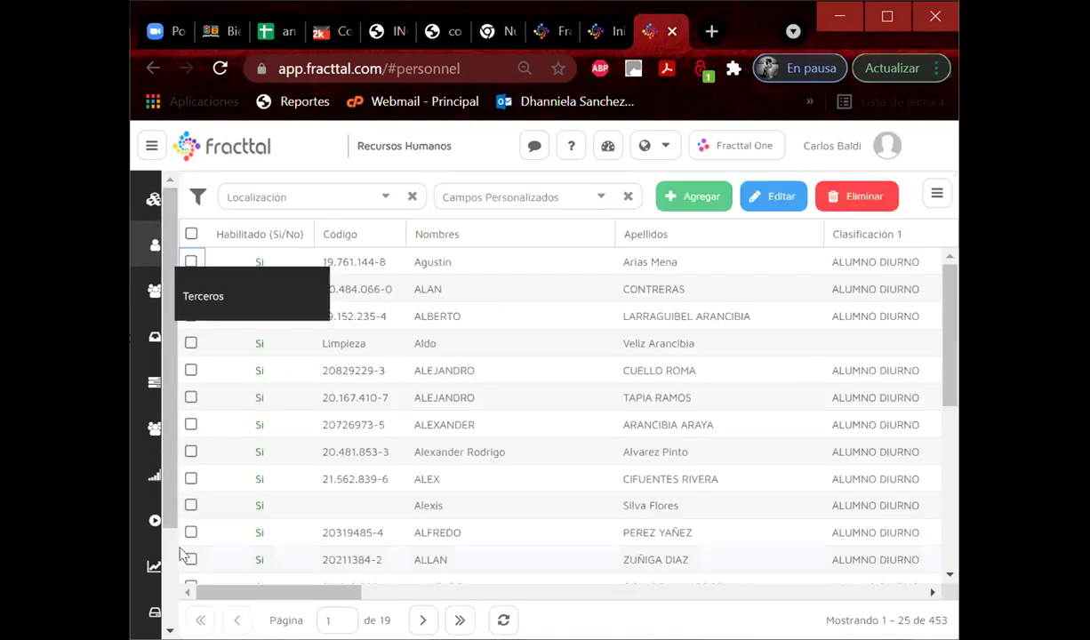
In Cuentas de Usuarios, add an account from Recursos Humanos for the newly added student.
mouse_move(156, 462)
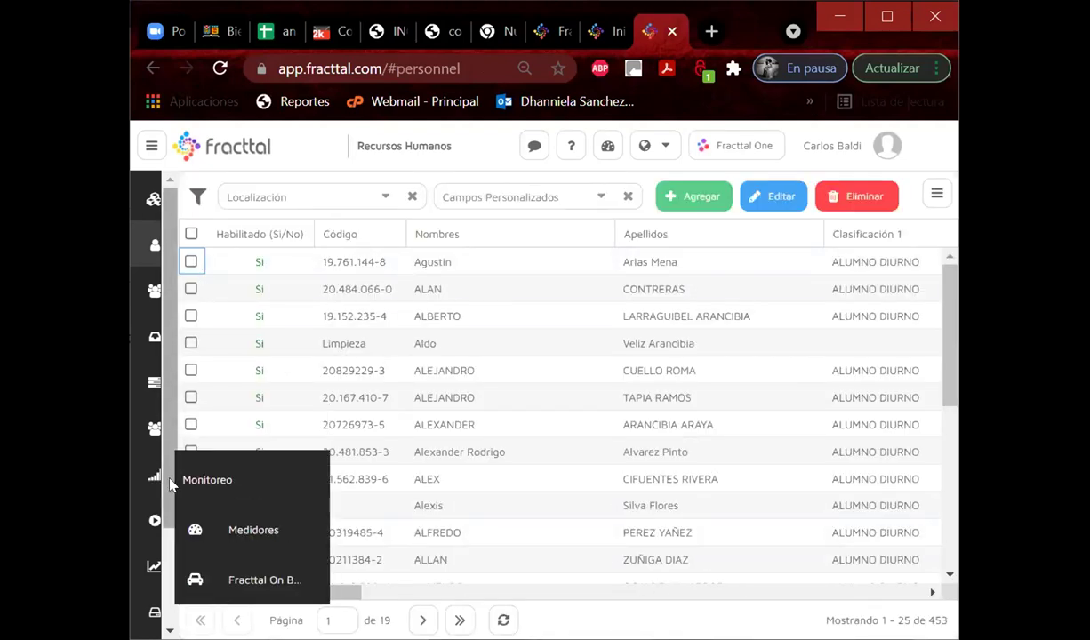
scroll(164, 483, down, 2)
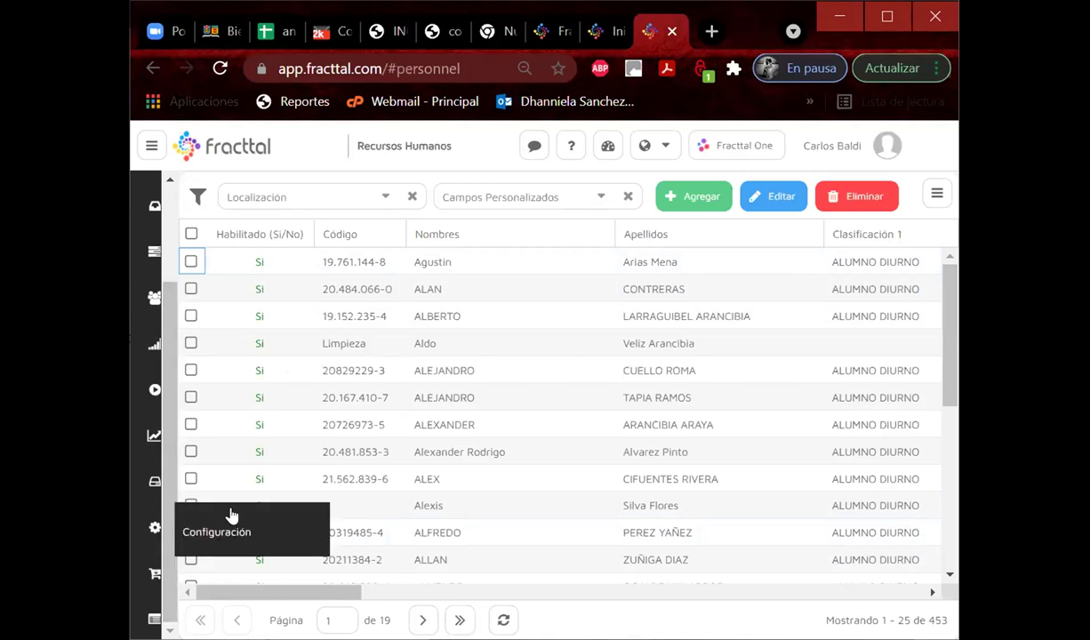
click(230, 515)
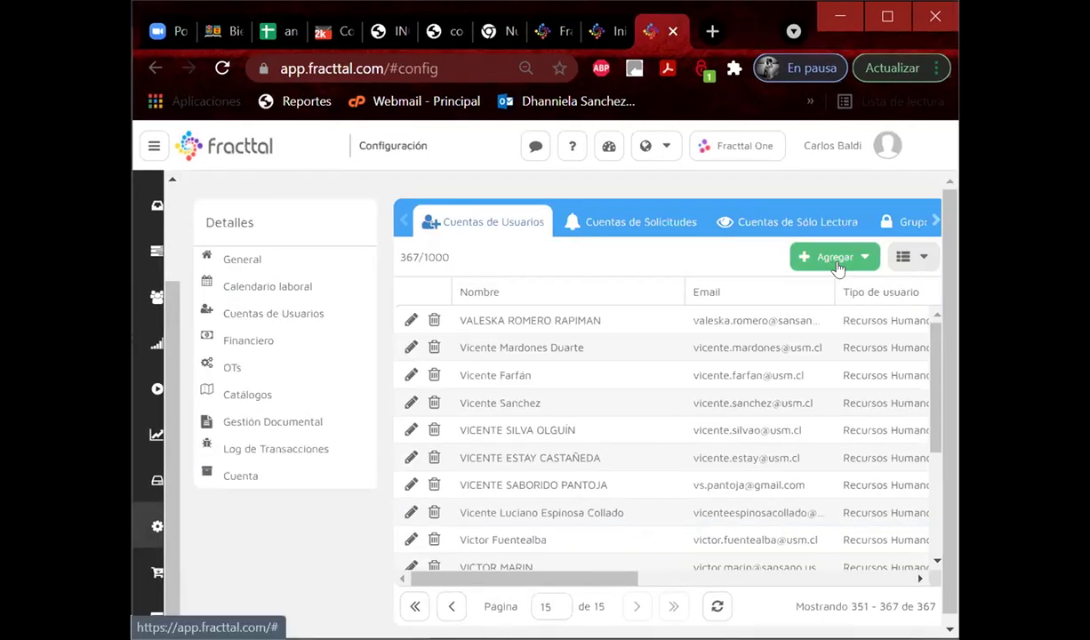
click(836, 263)
click(832, 282)
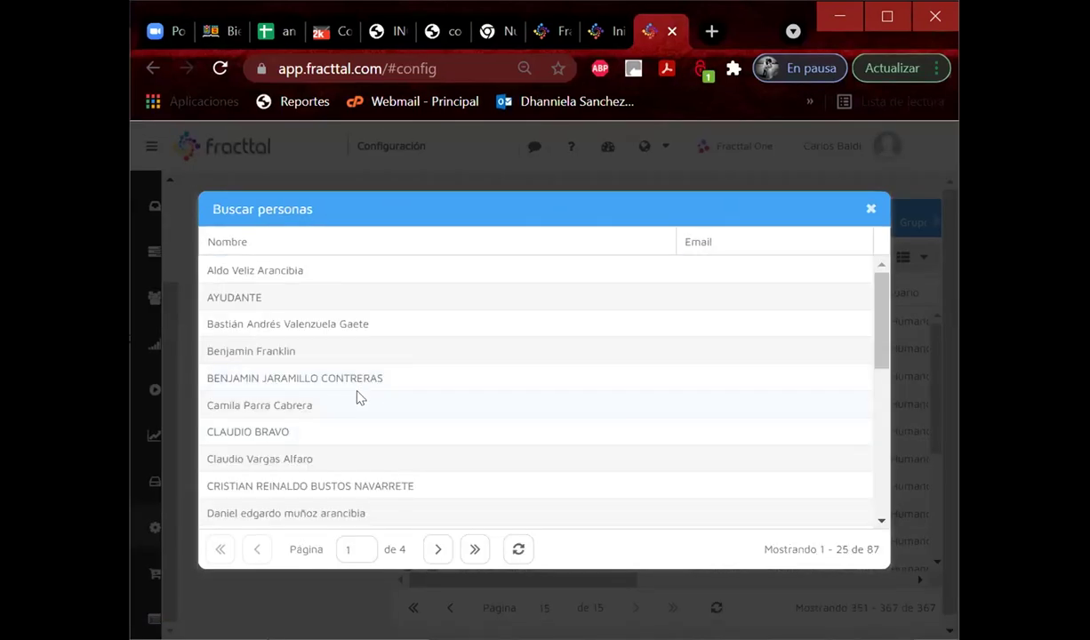
click(301, 326)
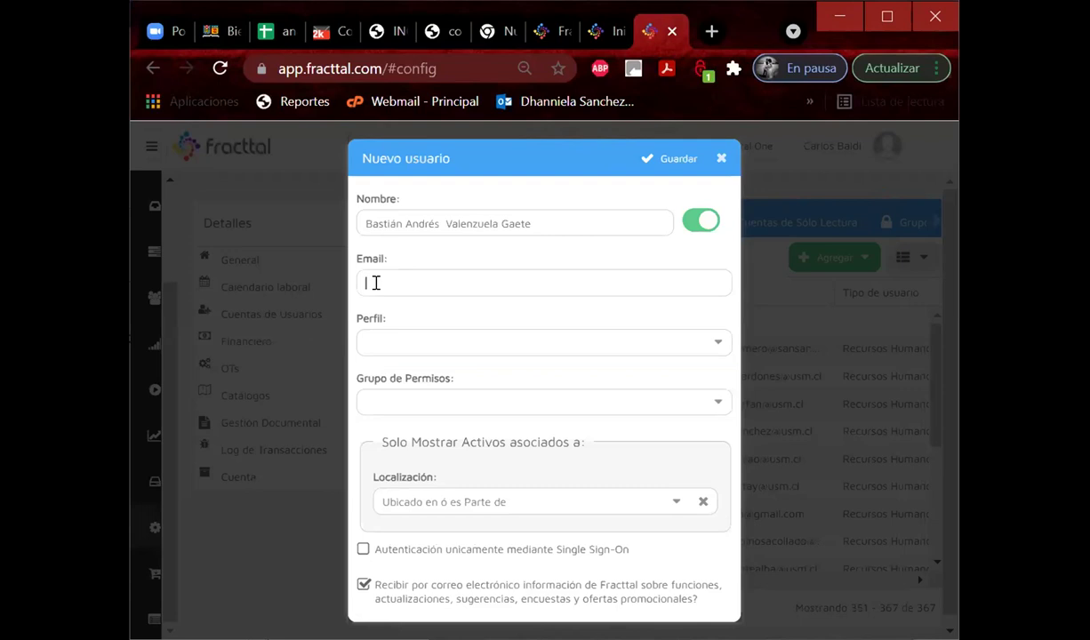
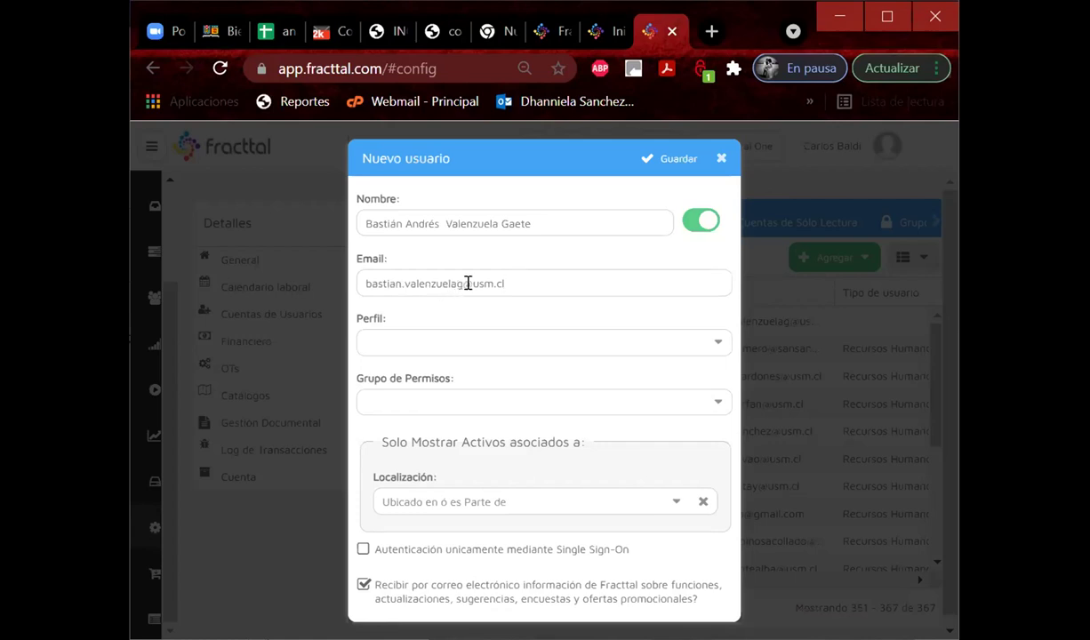
Fill in the student's e-mail address and choose the Técnico profile.
click(439, 339)
click(504, 395)
Assign the LIDER permission group to the new account.
click(717, 400)
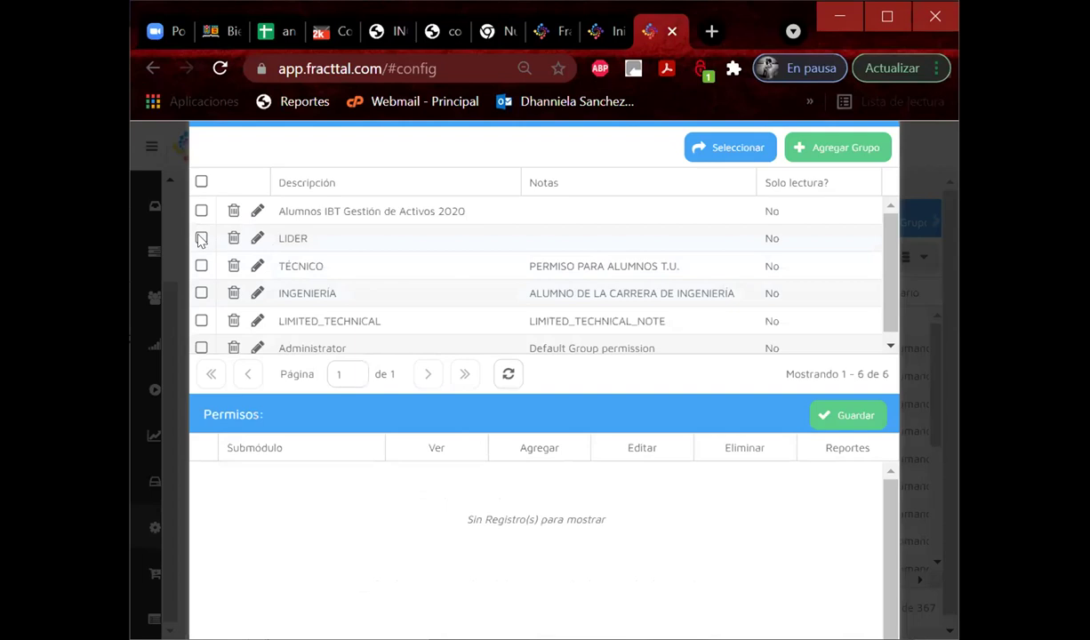
click(201, 237)
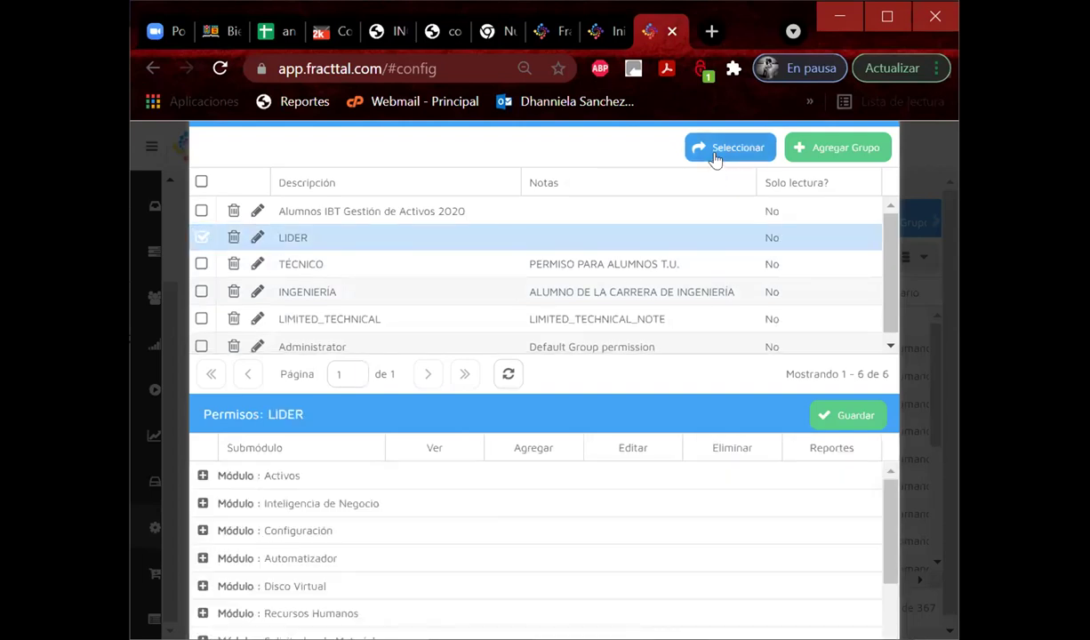
click(722, 147)
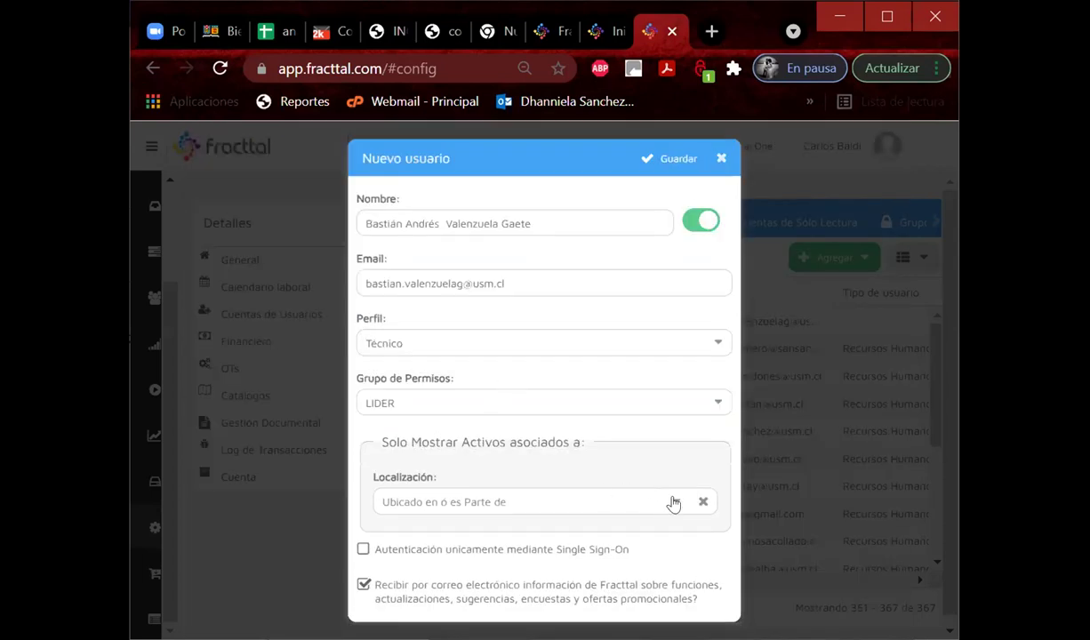
Set the account location to Grupo G_MecanicaAutomotriz, save, and accept the confirmation.
click(675, 503)
text(gr)
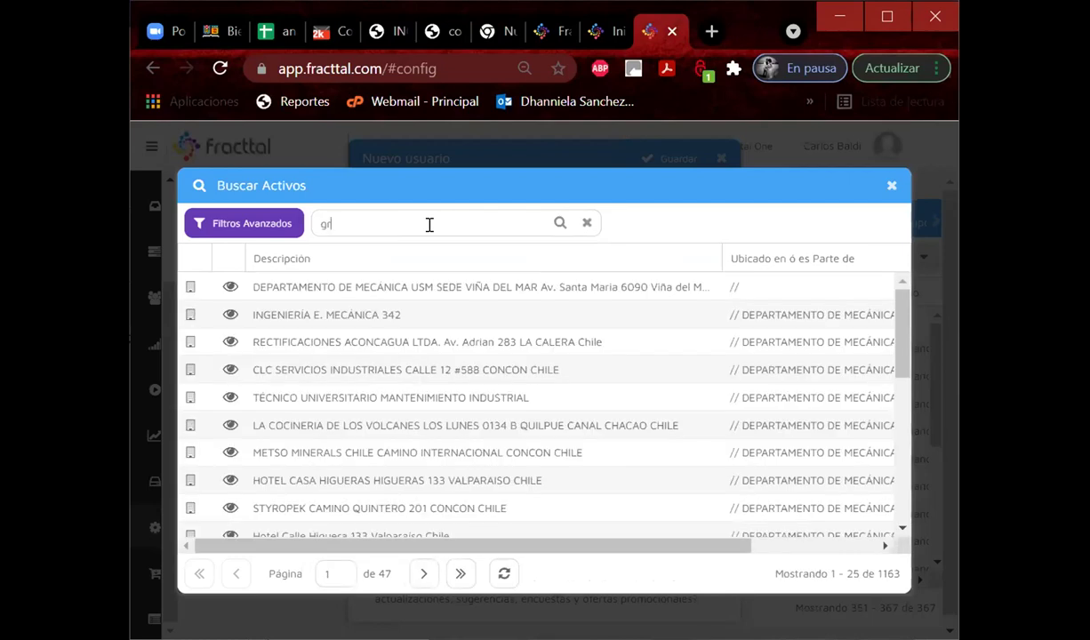
text(upo g)
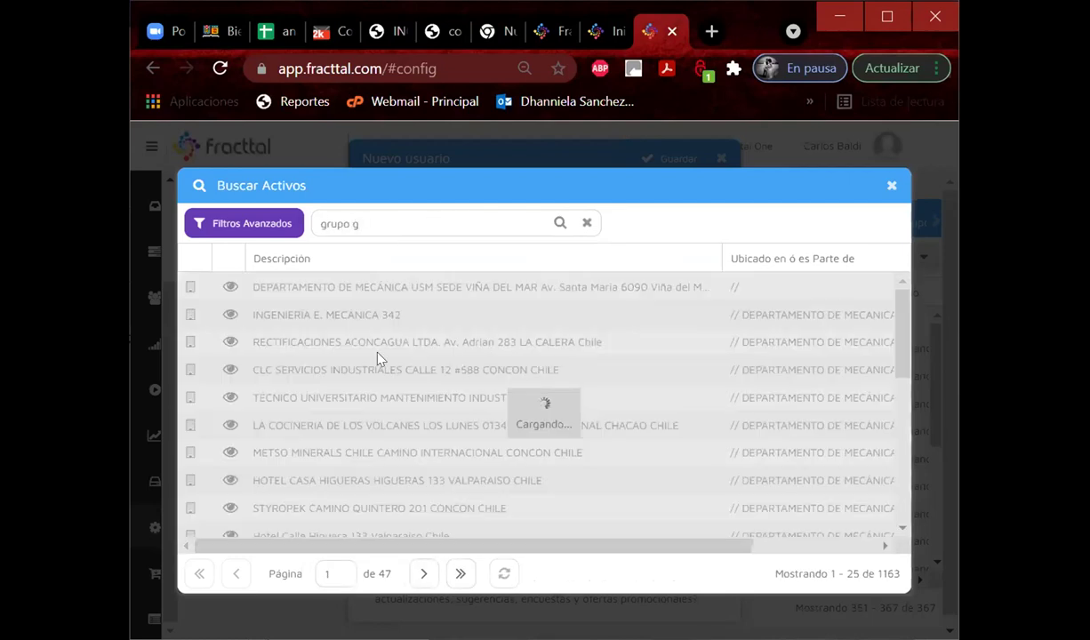
click(315, 316)
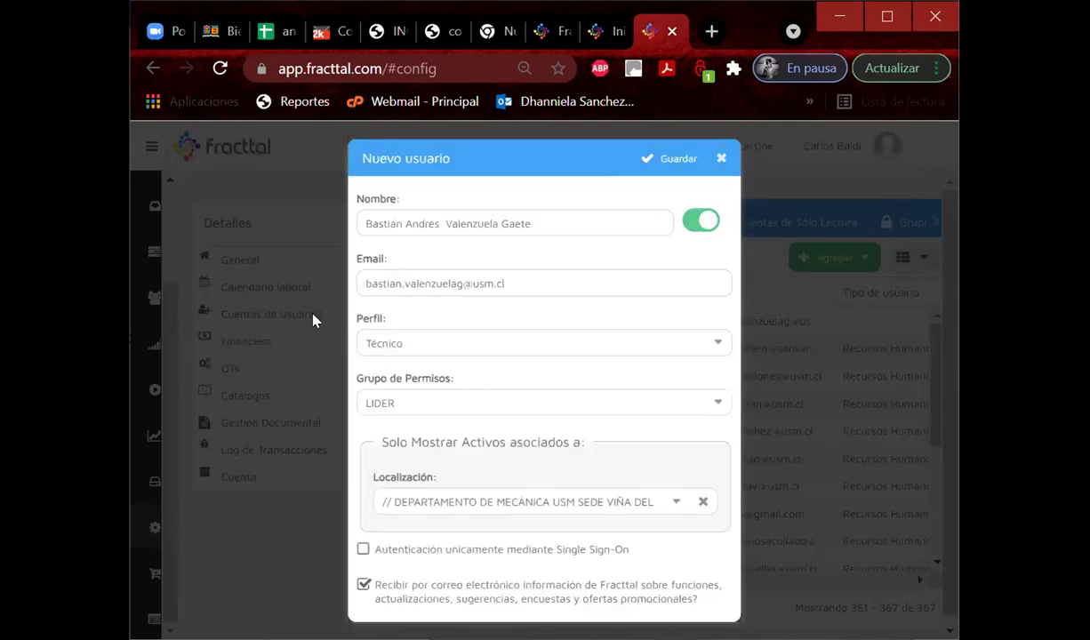
click(651, 166)
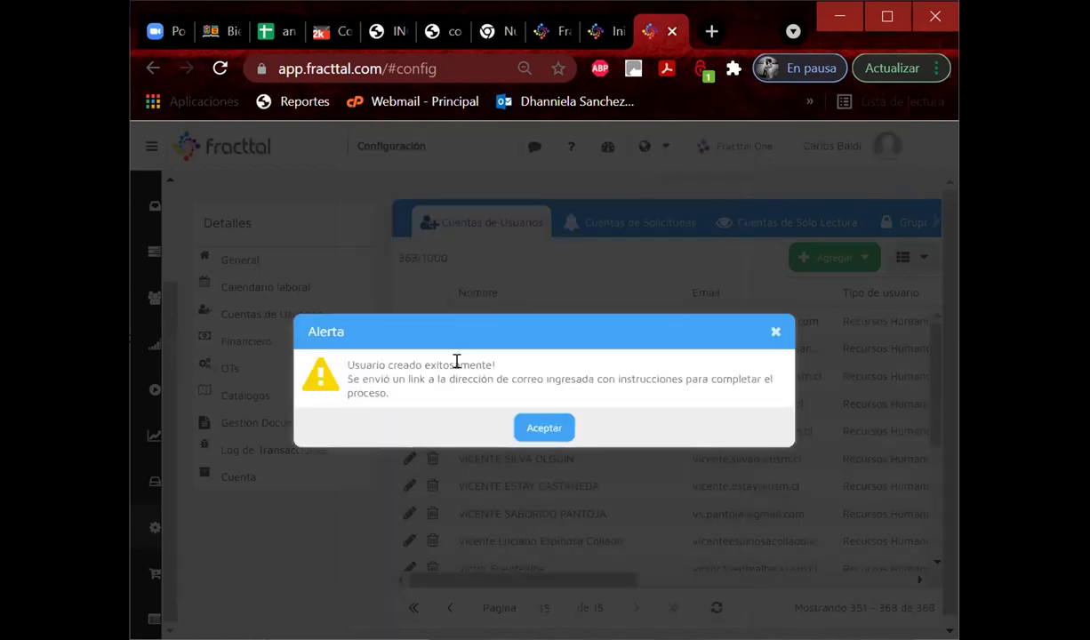
click(540, 429)
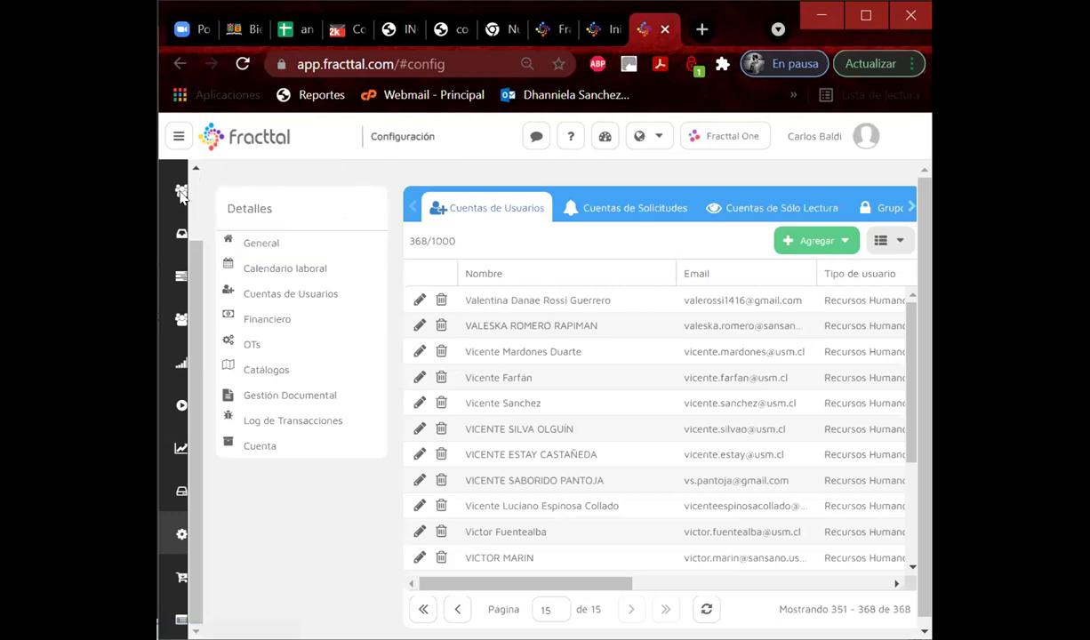
Start a new person in Recursos Humanos and split the pasted name into Nombres and Apellidos.
scroll(198, 205, up, 2)
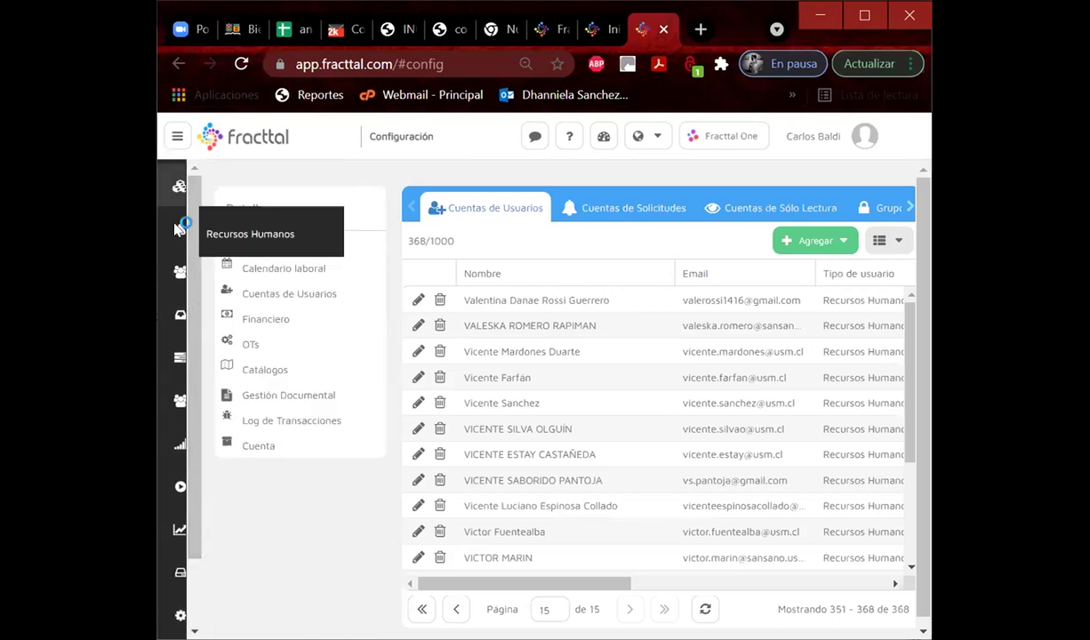
click(179, 229)
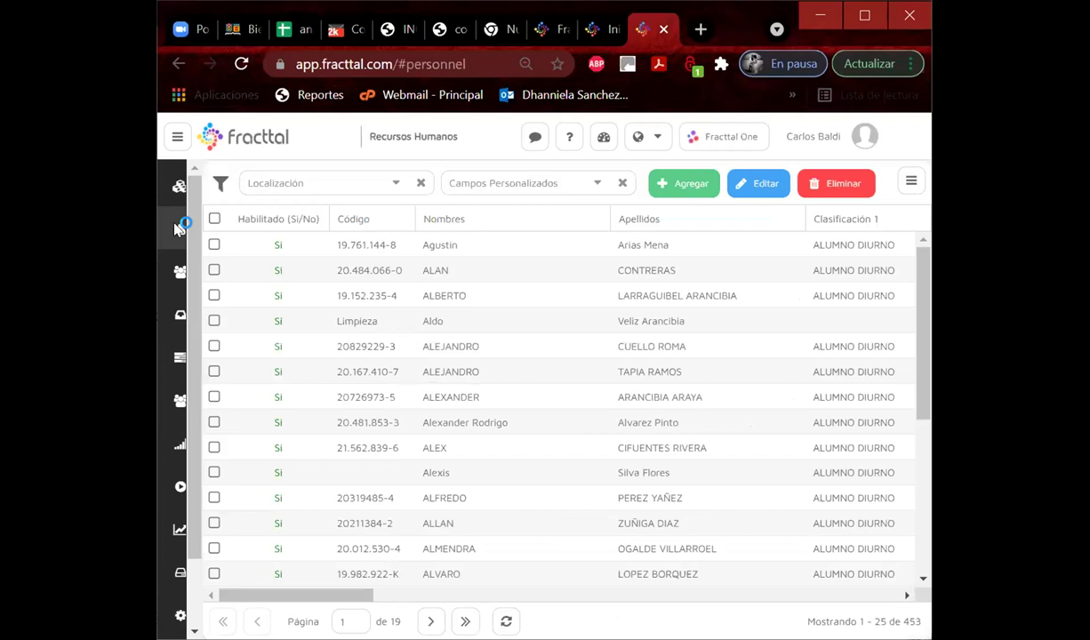
click(667, 187)
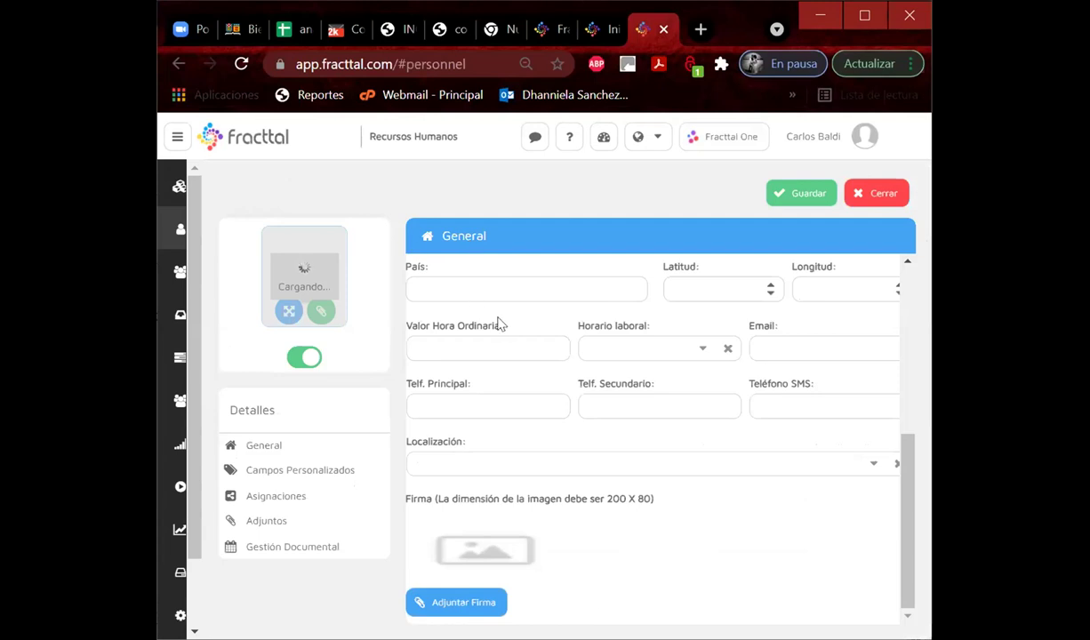
scroll(498, 325, up, 4)
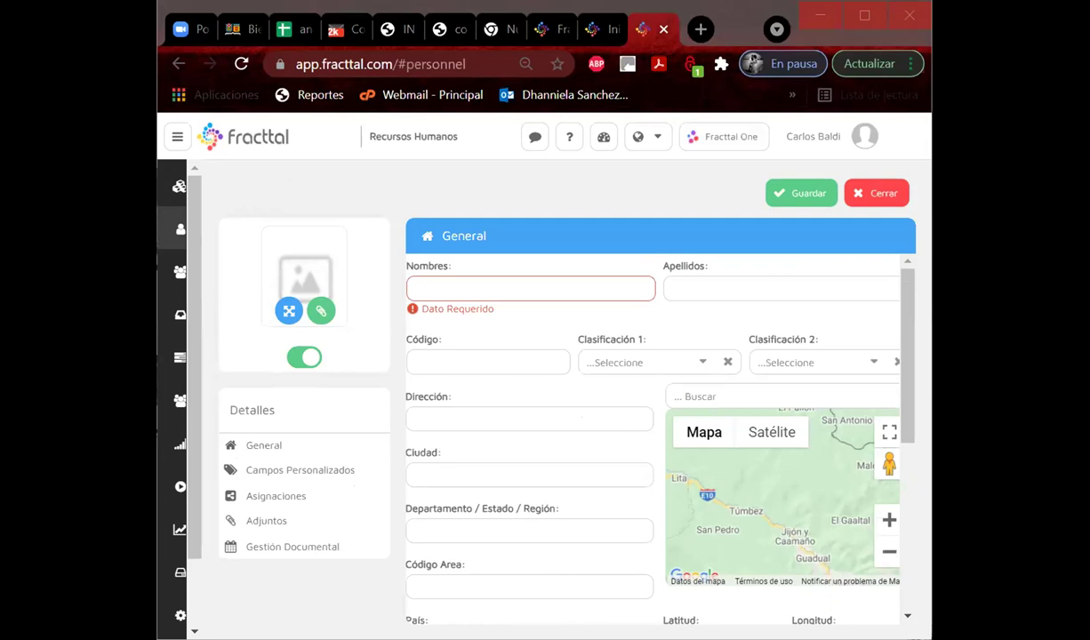
click(460, 284)
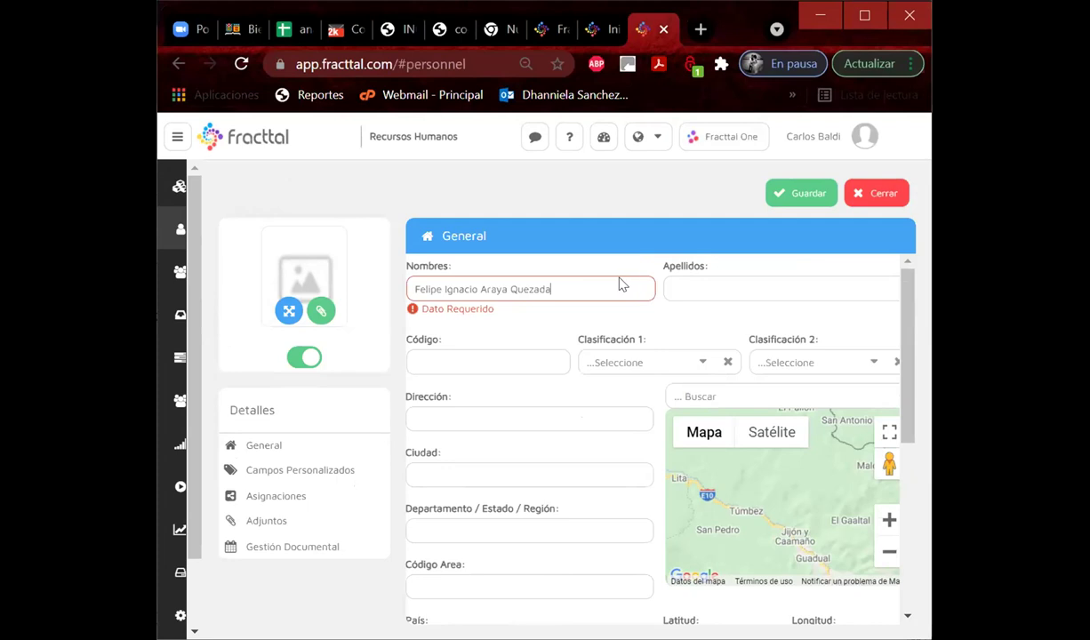
drag(481, 289, 571, 282)
key(ctrl+x)
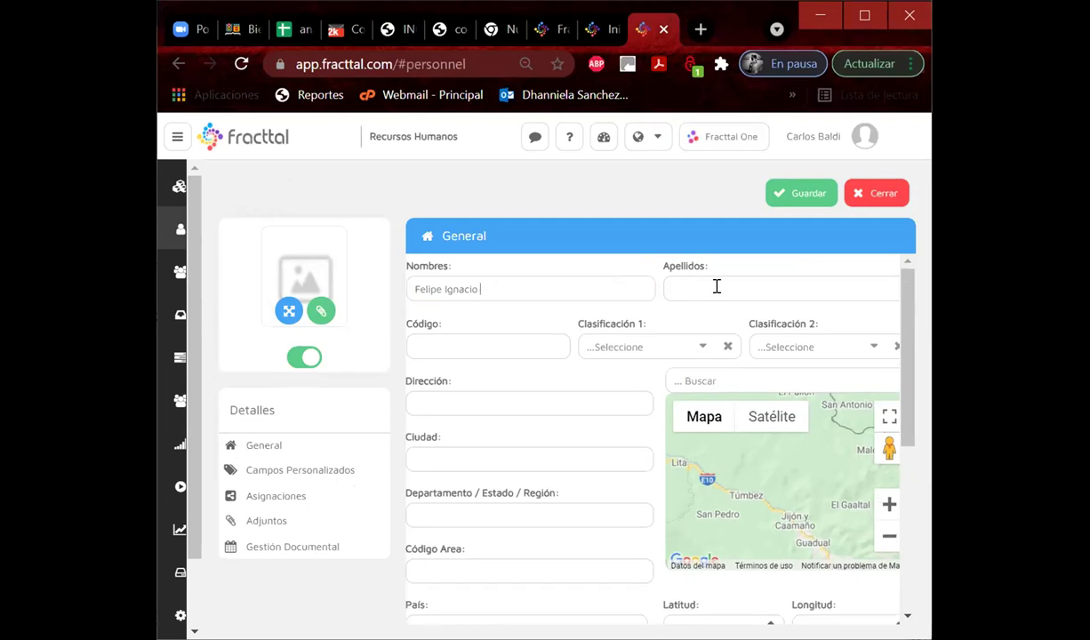
click(716, 286)
key(ctrl+v)
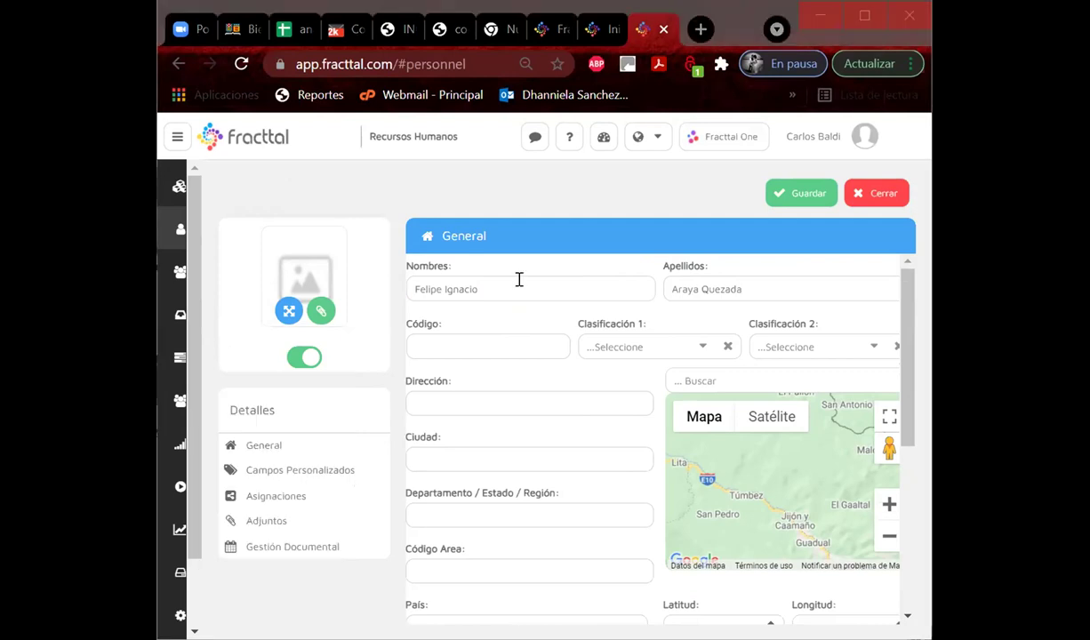
Paste the student's Código and set classifications ALUMNO DIURNO and TECNICO.
click(459, 338)
key(ctrl+v)
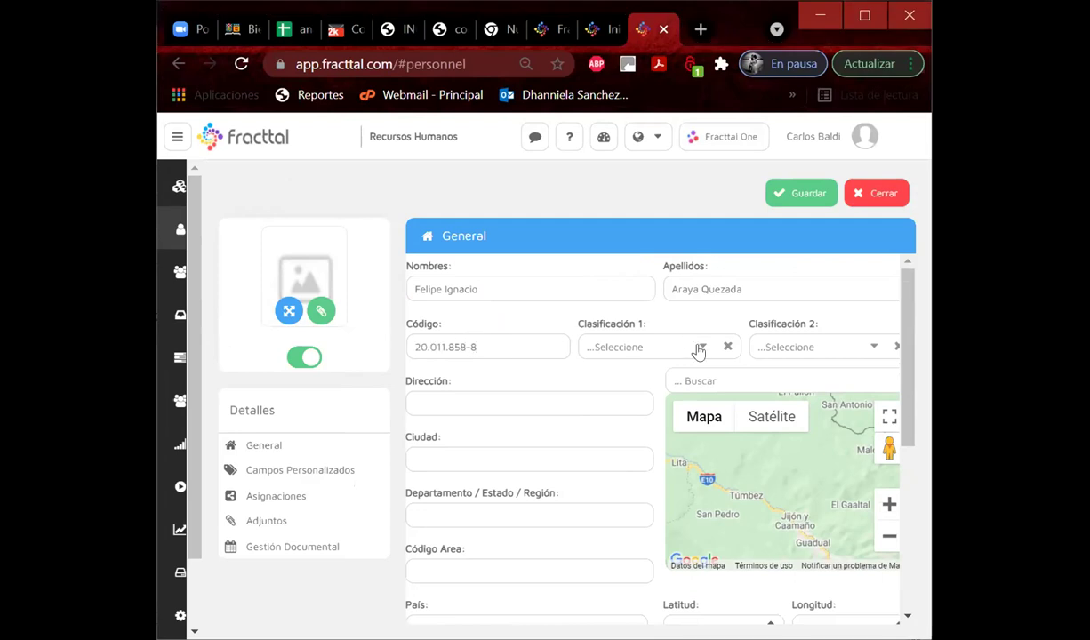
click(698, 349)
click(425, 259)
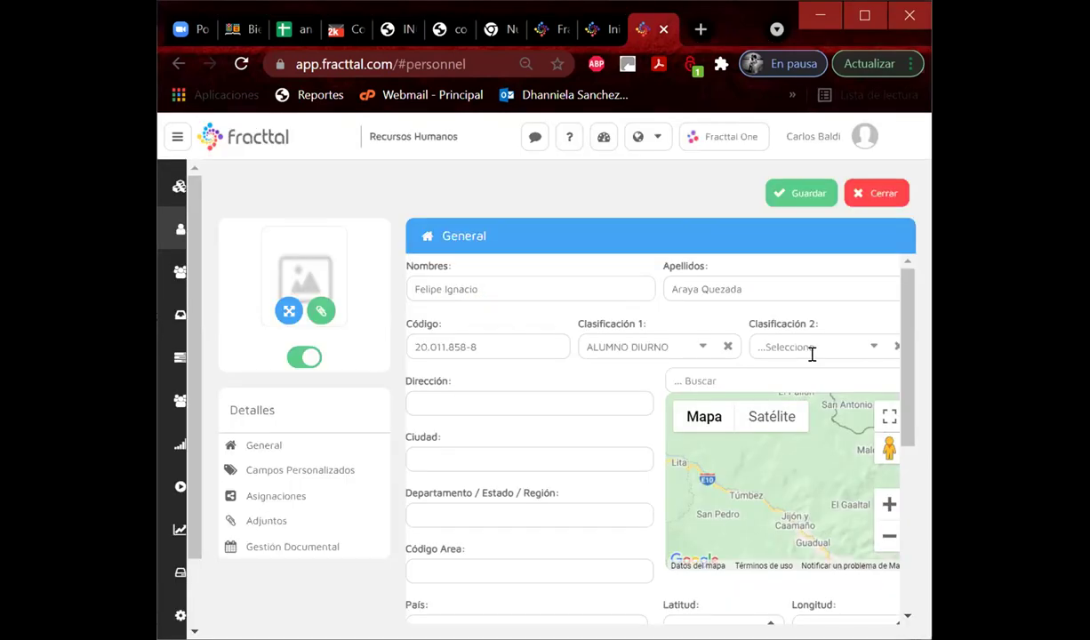
click(871, 350)
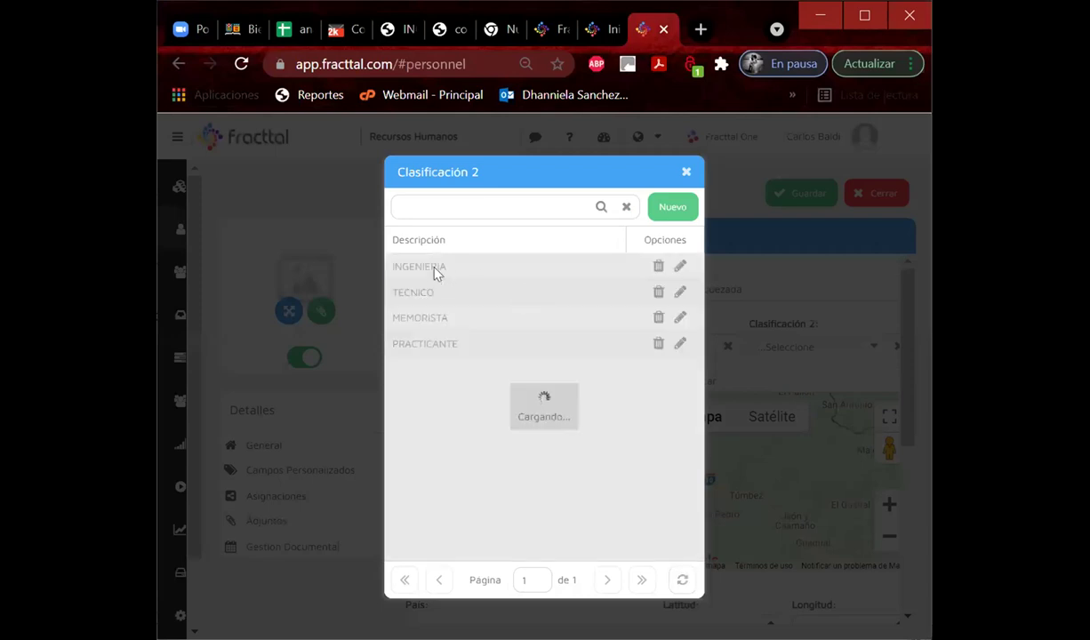
click(429, 294)
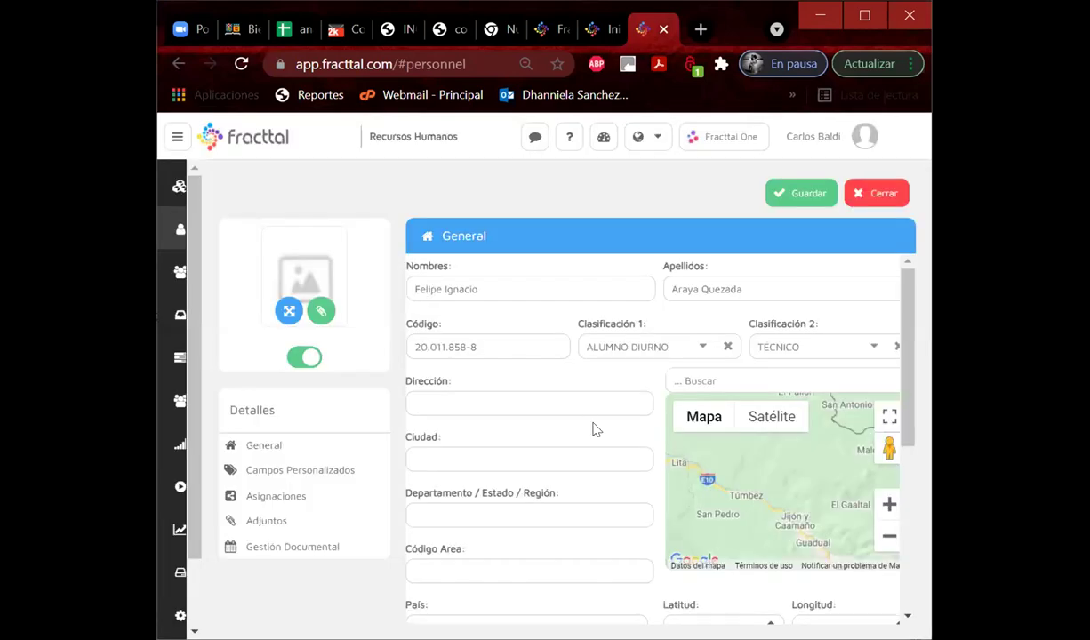
Set the location to Grupo G_MecanicaAutomotriz, save the person, and return to the list.
scroll(595, 429, down, 4)
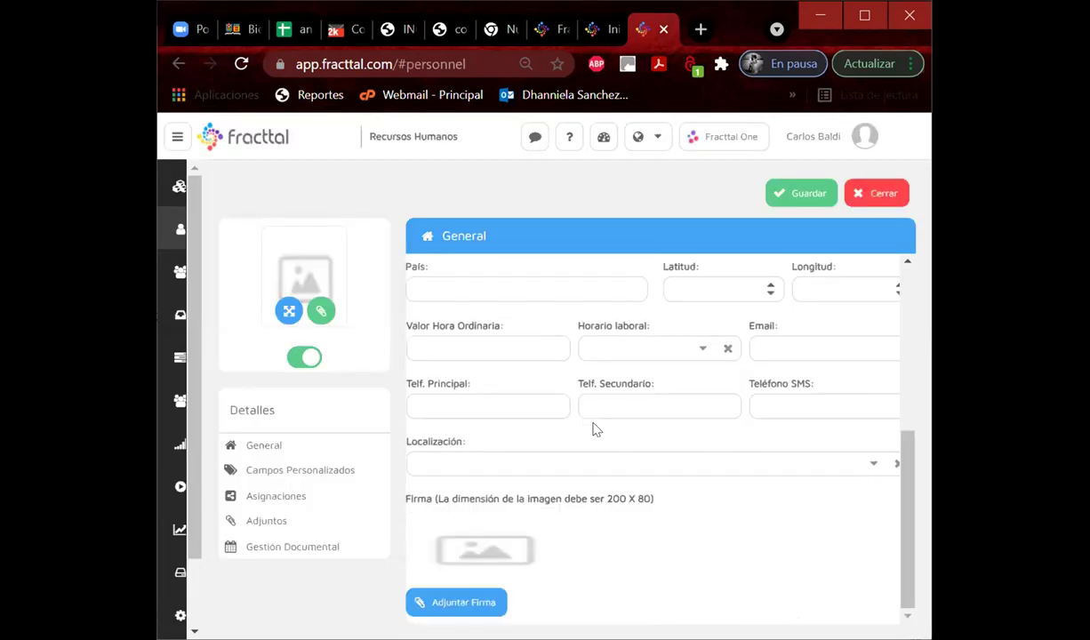
click(873, 467)
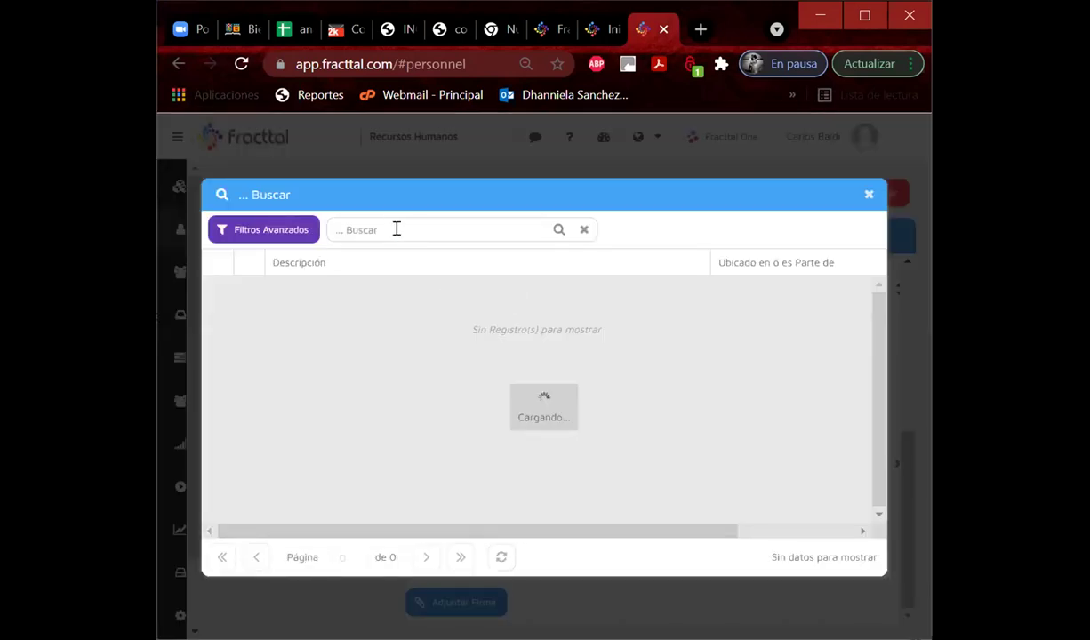
text(grupo g)
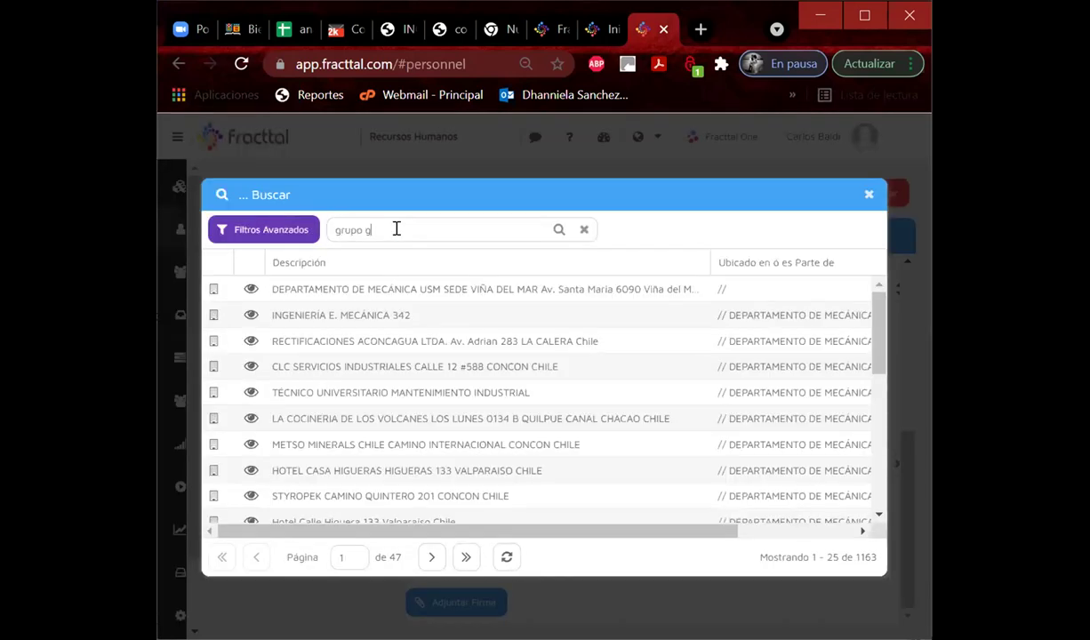
click(322, 315)
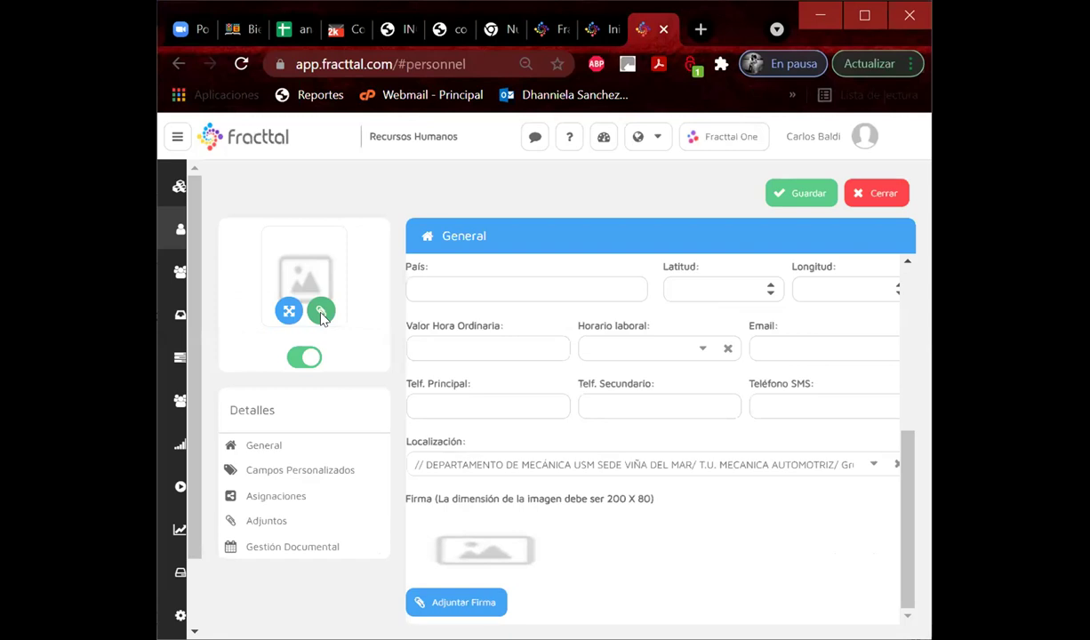
click(800, 195)
click(243, 201)
scroll(186, 453, down, 2)
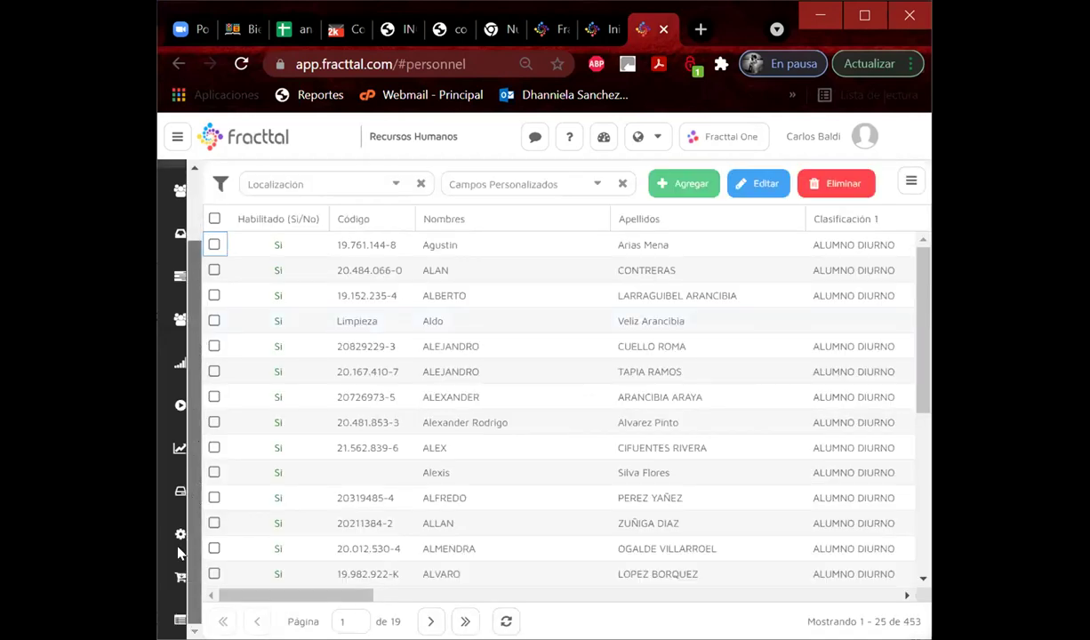
Start a new user account for the newly added student and enter their e-mail.
click(181, 534)
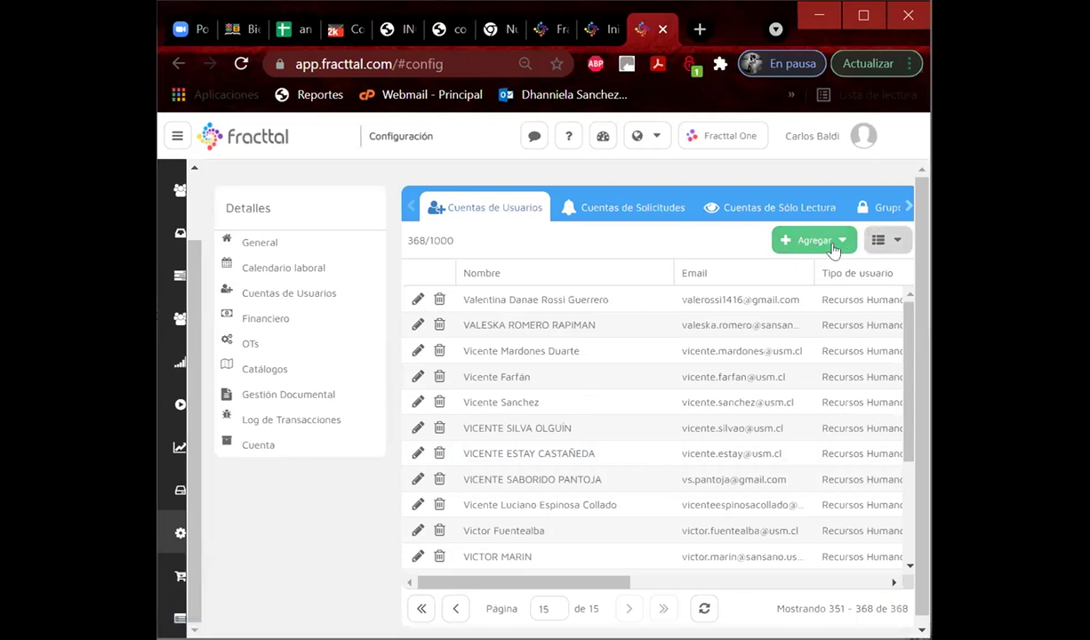
click(833, 247)
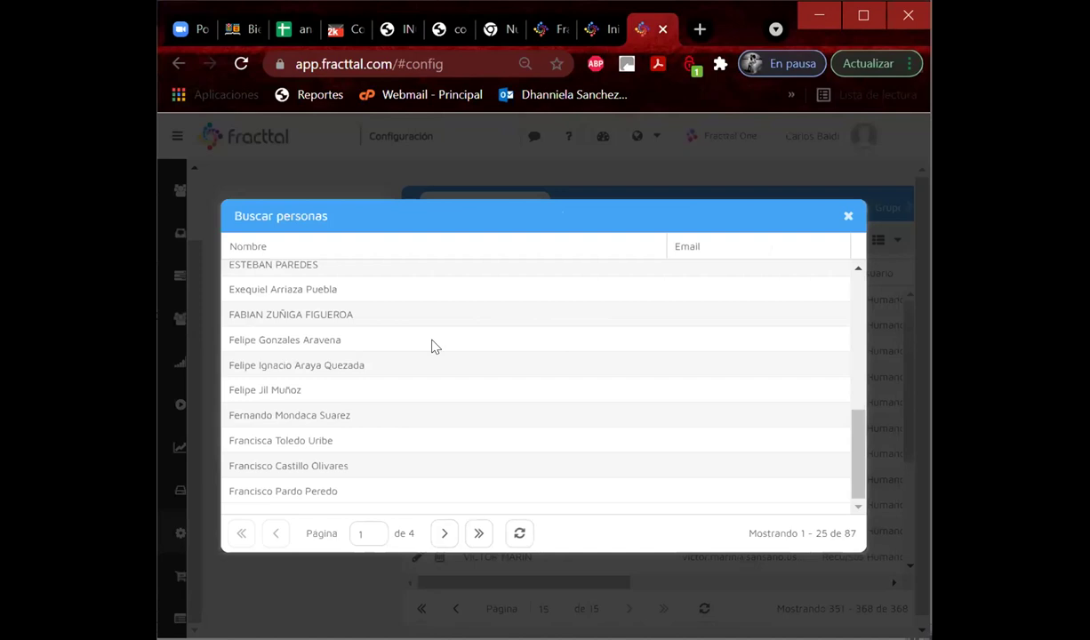
click(355, 368)
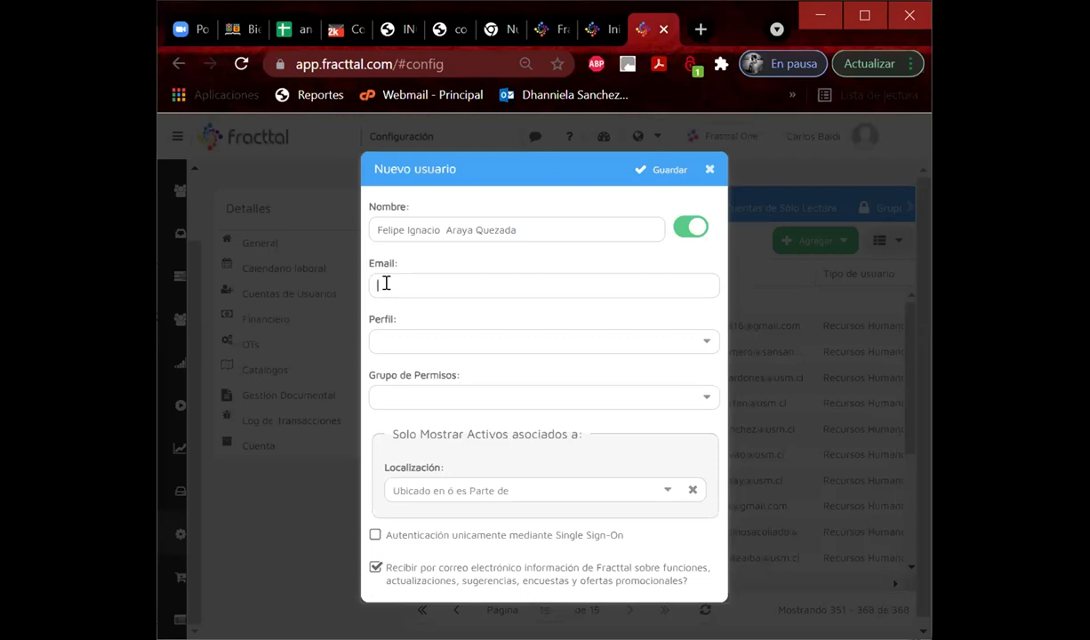
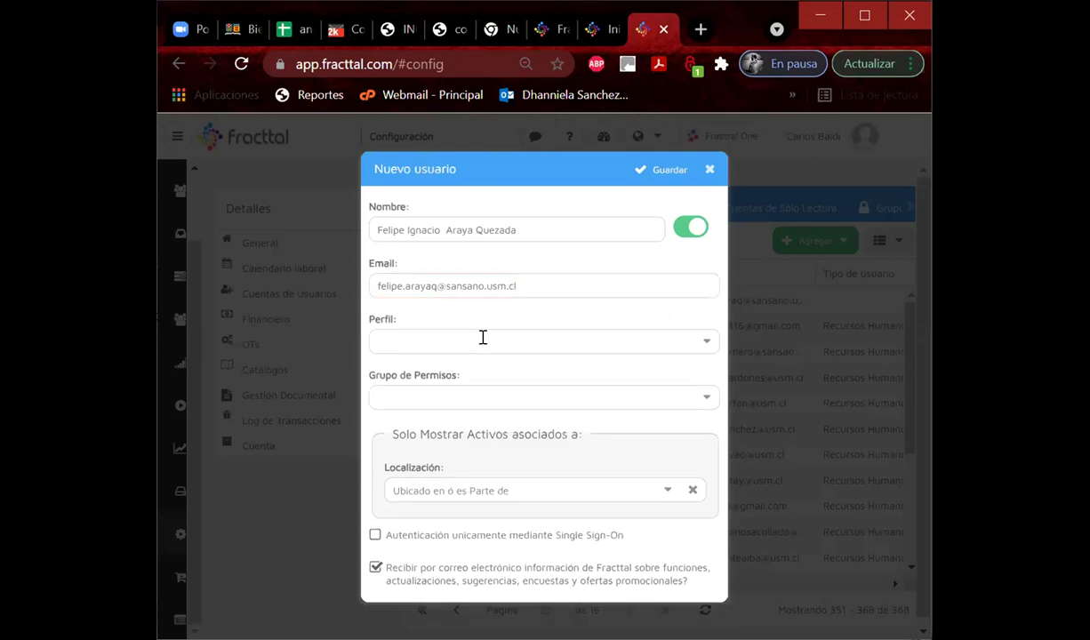
Give the account the Técnico profile and the LIDER permission group.
click(483, 337)
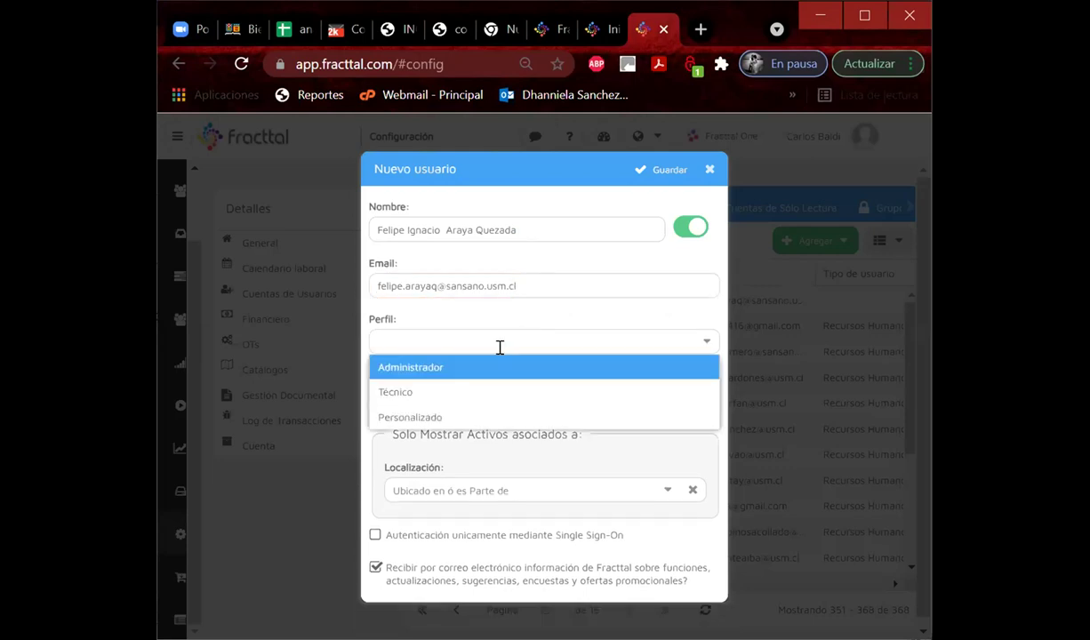
click(436, 388)
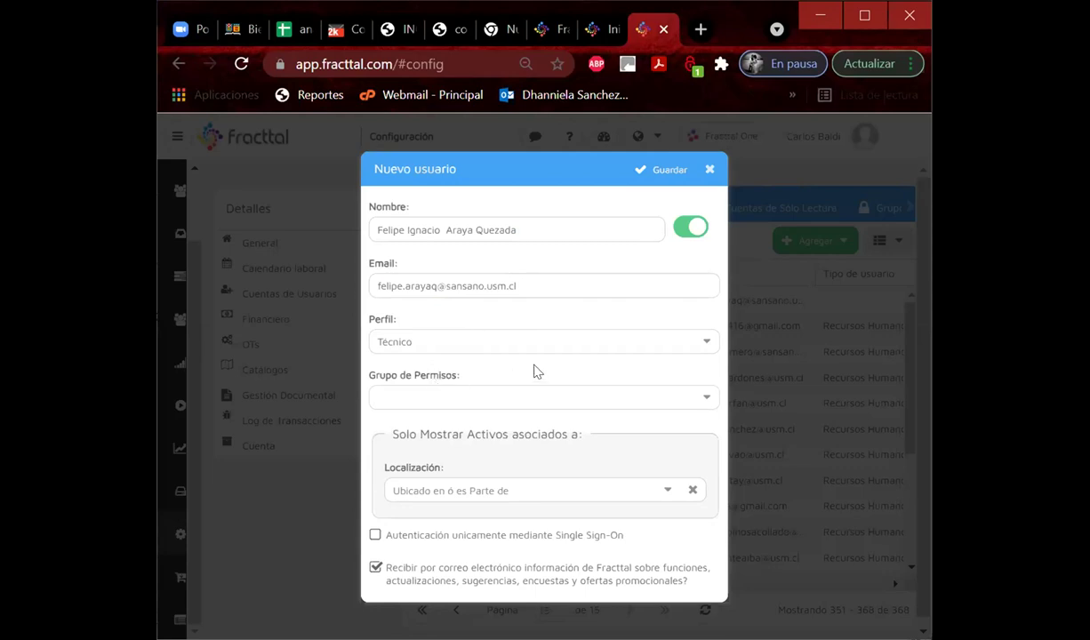
click(702, 402)
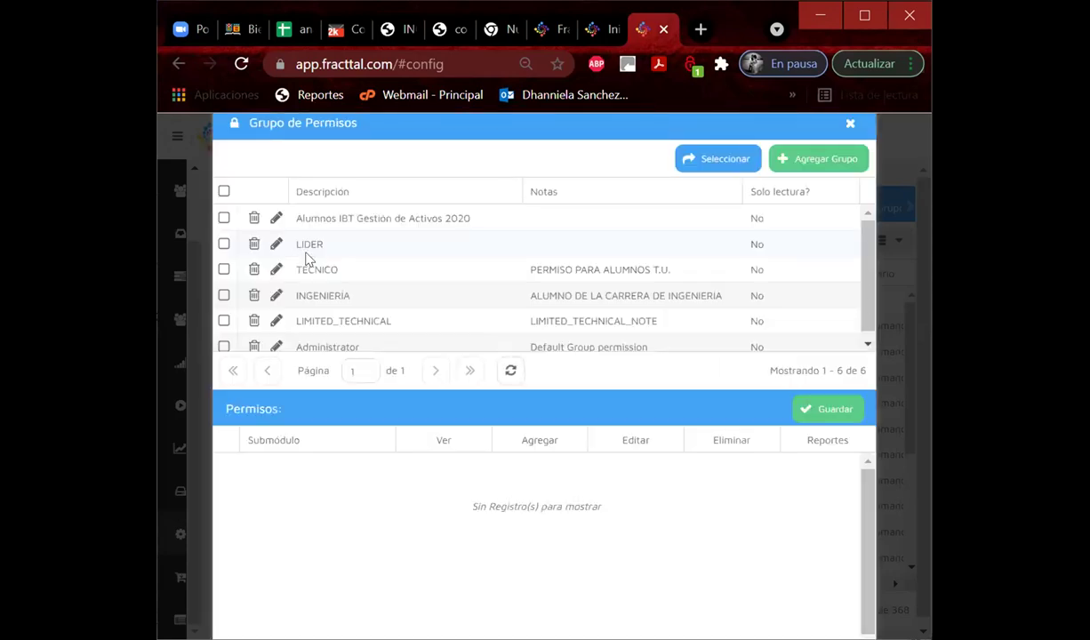
click(302, 244)
click(720, 160)
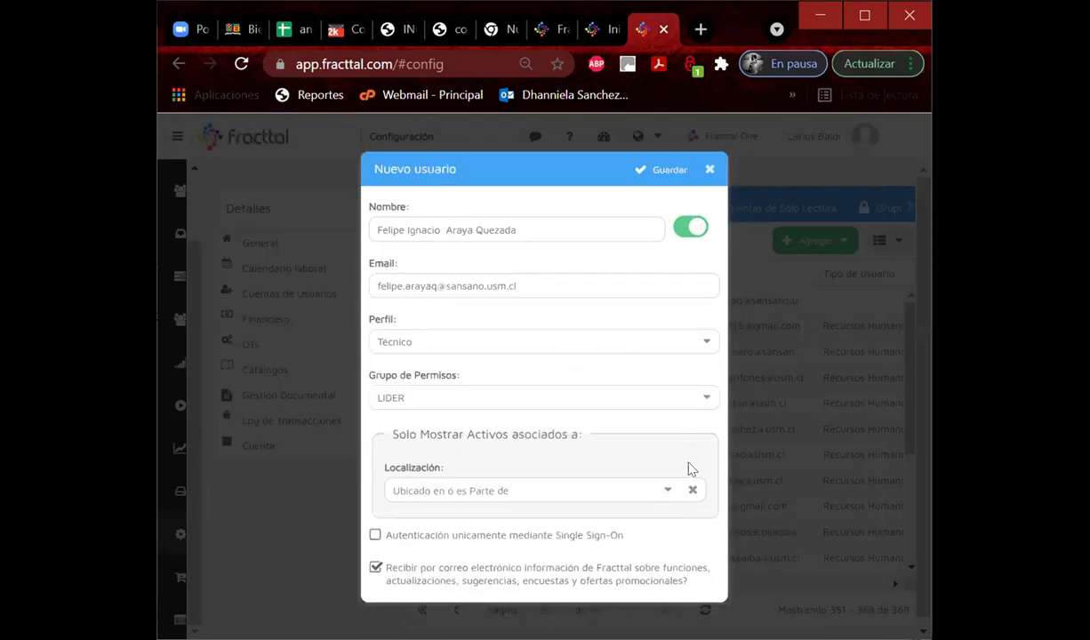
Set the location to Grupo G_MecanicaAutomotriz, save the account, and accept the confirmation.
click(666, 495)
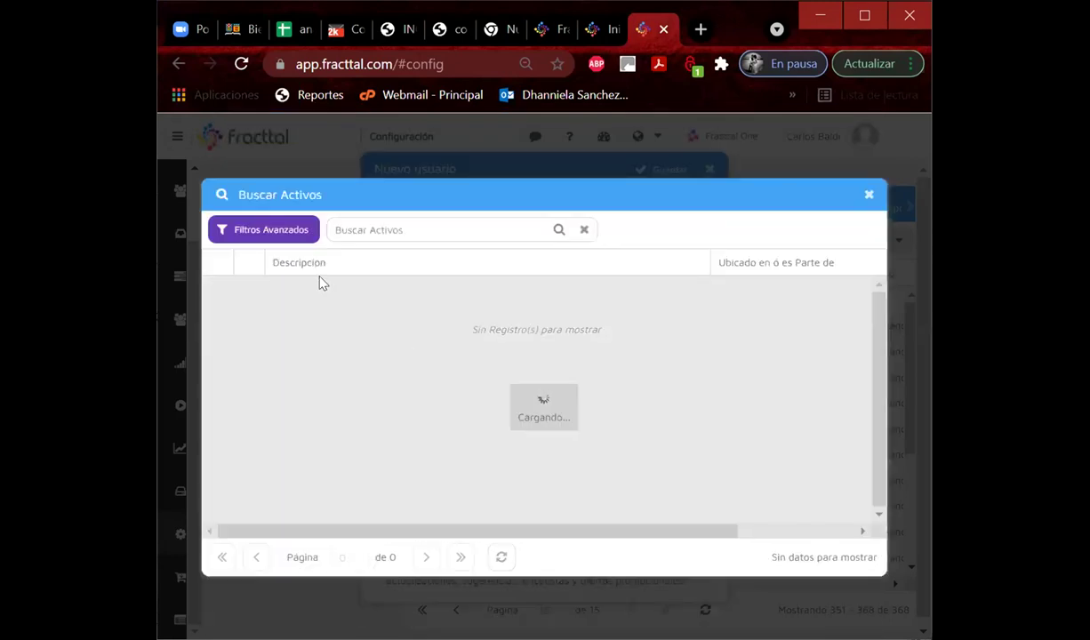
text(grupo g)
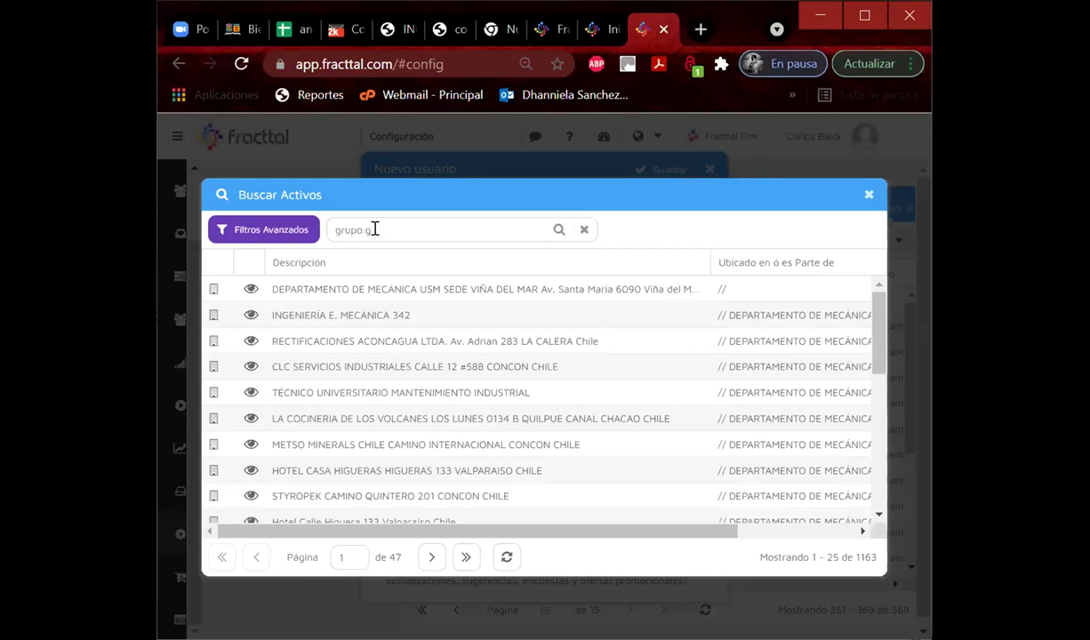
key(Return)
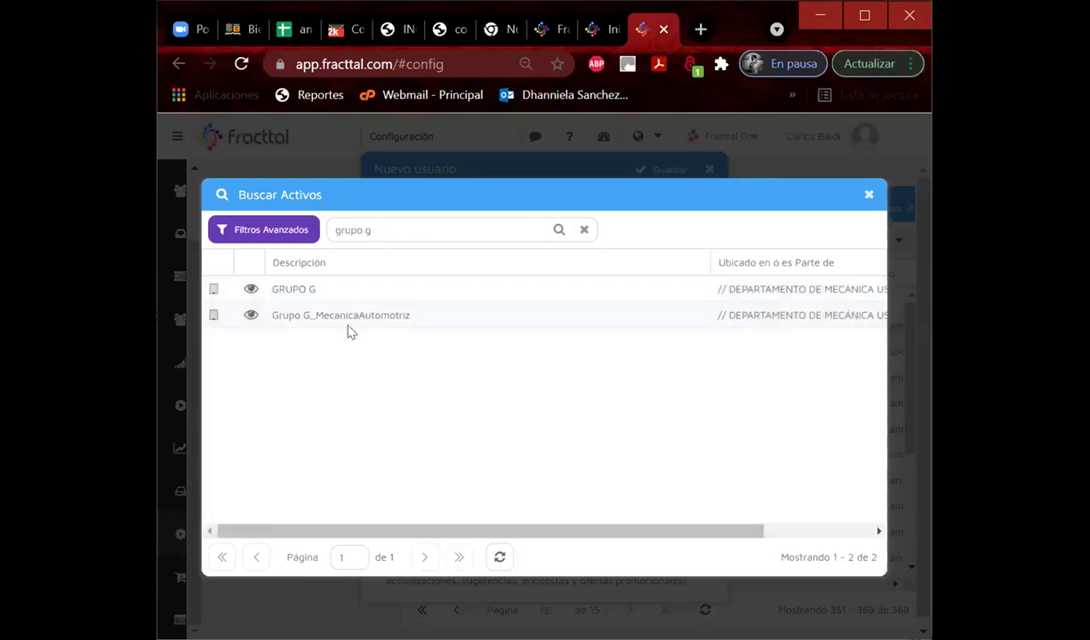
click(346, 320)
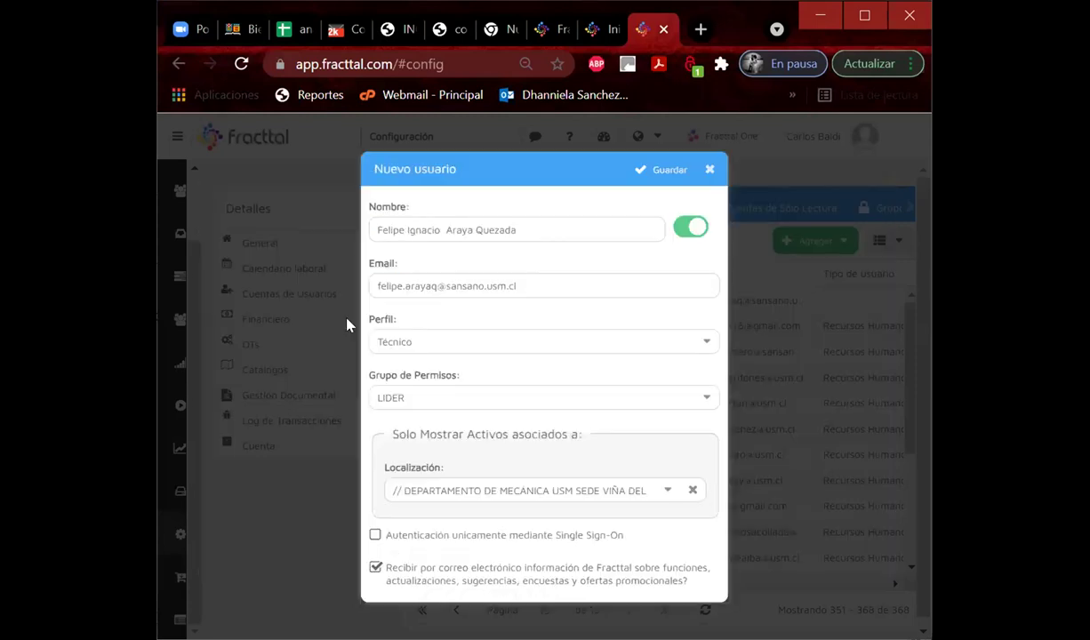
click(639, 171)
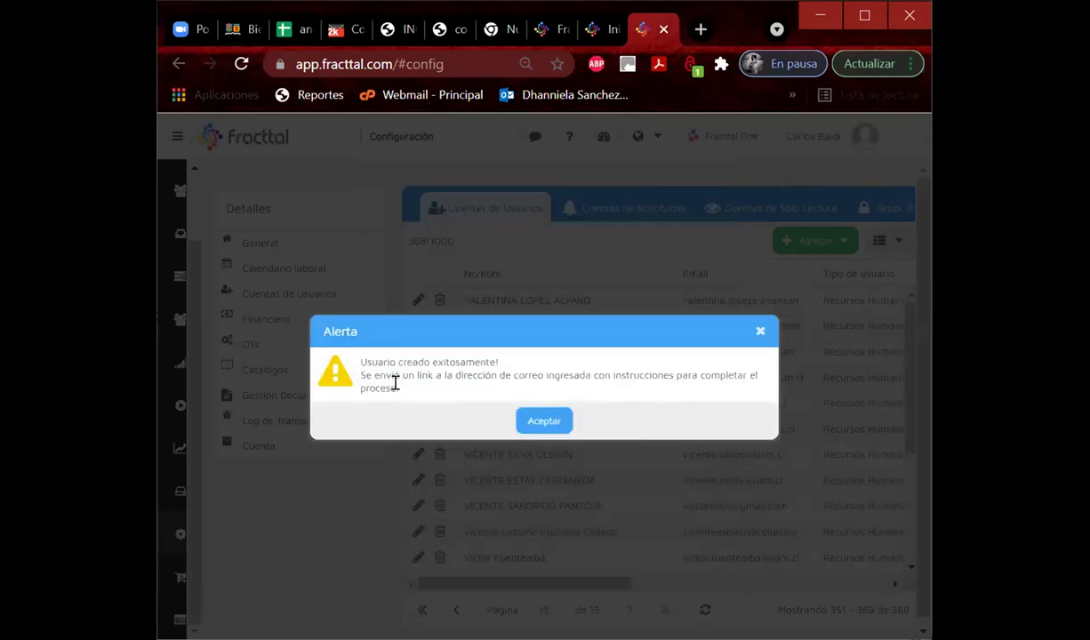
click(539, 419)
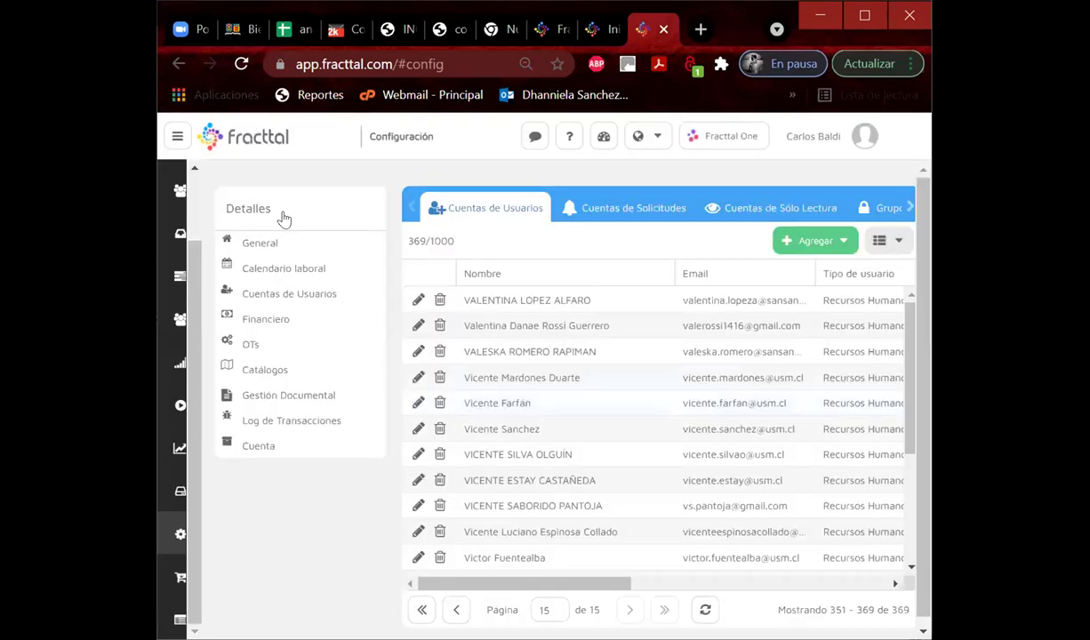
Start a new person and split the pasted name into Nombres and Apellidos, trimming trailing spaces.
scroll(189, 209, up, 2)
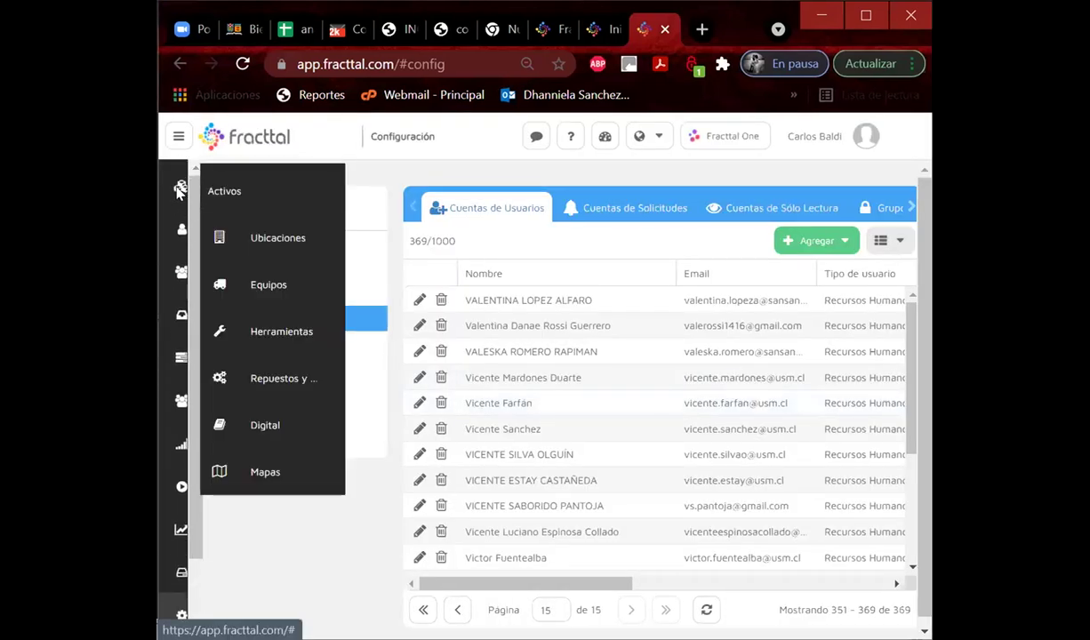
click(181, 229)
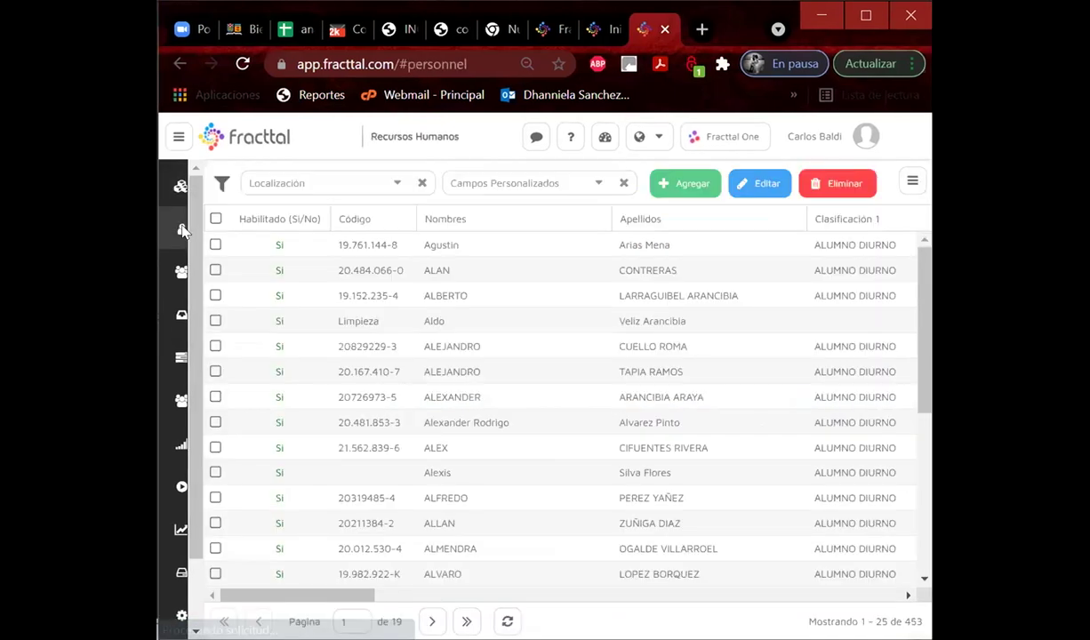
click(681, 187)
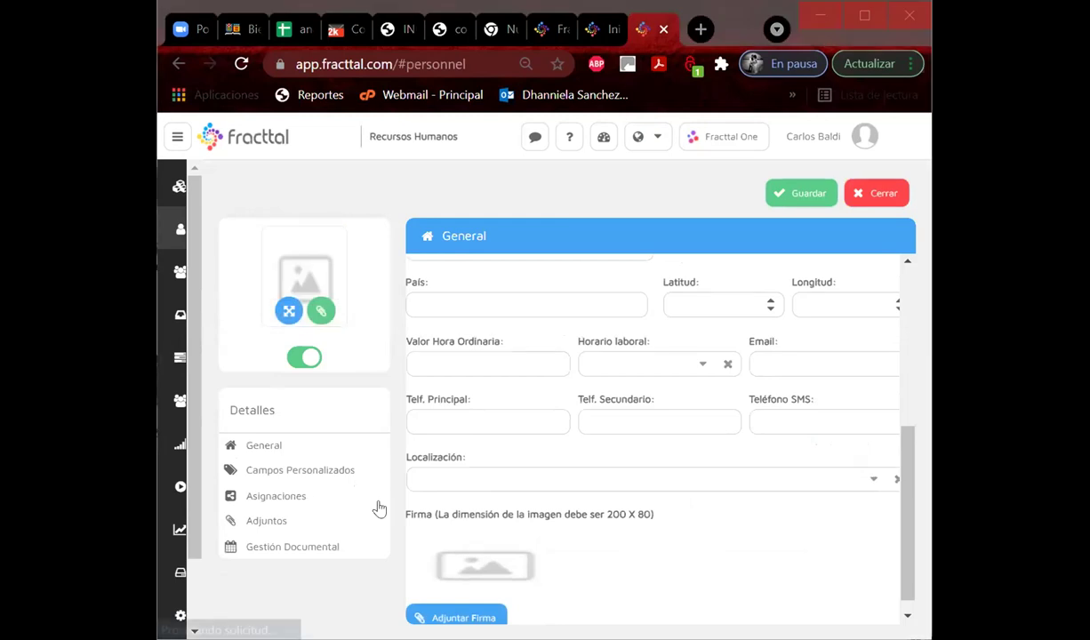
scroll(562, 416, up, 4)
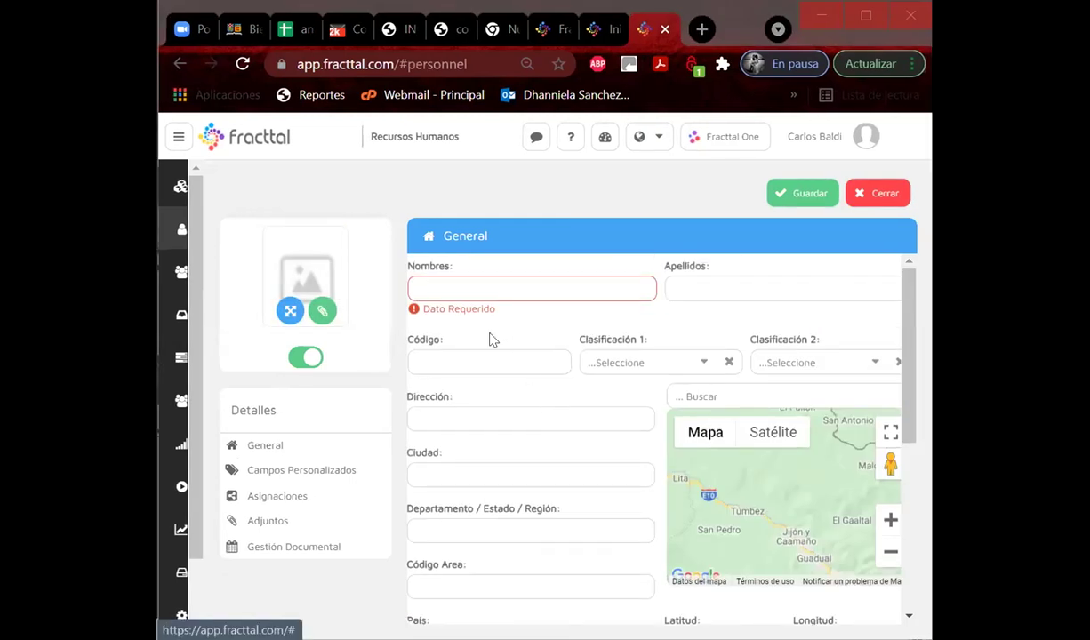
click(451, 287)
drag(484, 288, 627, 290)
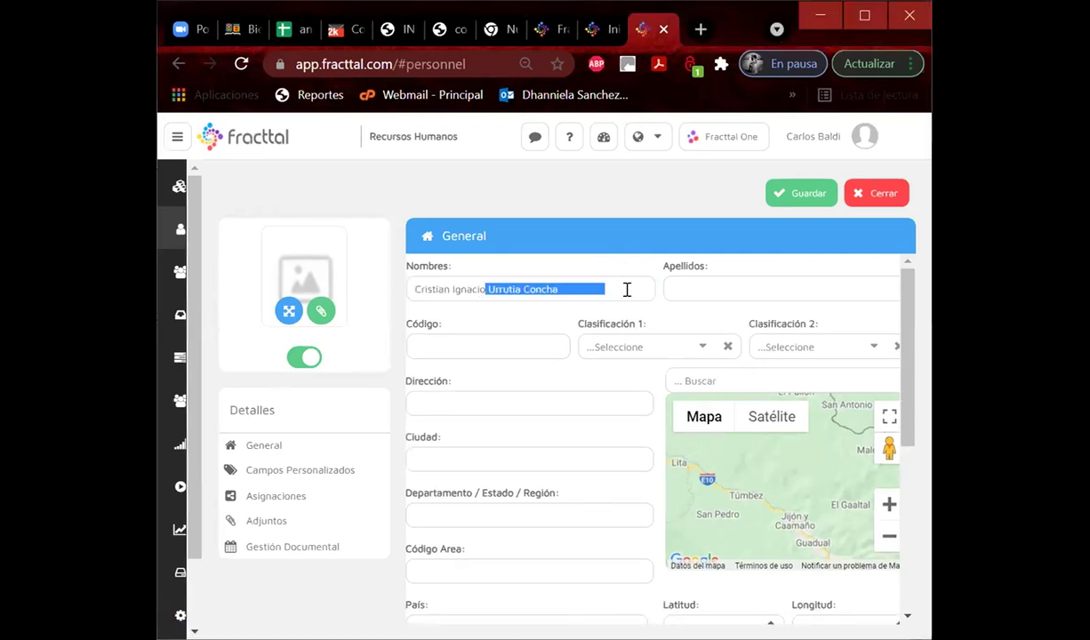
key(ctrl+x)
click(692, 291)
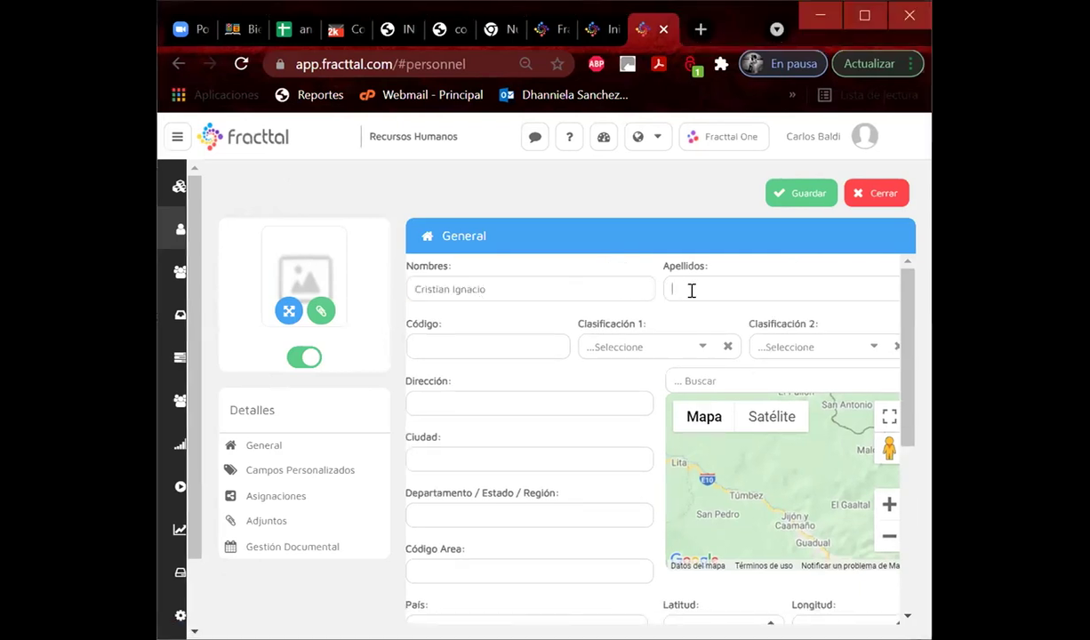
key(ctrl+v)
drag(803, 285, 766, 294)
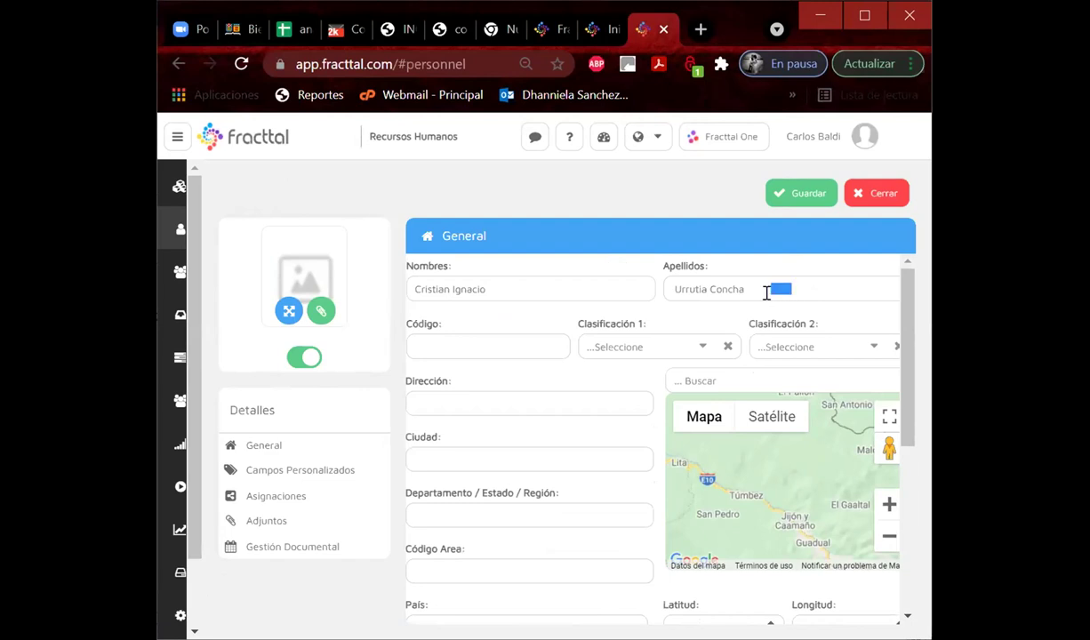
key(BackSpace)
Paste the student's ID into Código and set classifications ALUMNO DIURNO and TÉCNICO.
click(506, 338)
key(ctrl+v)
click(697, 350)
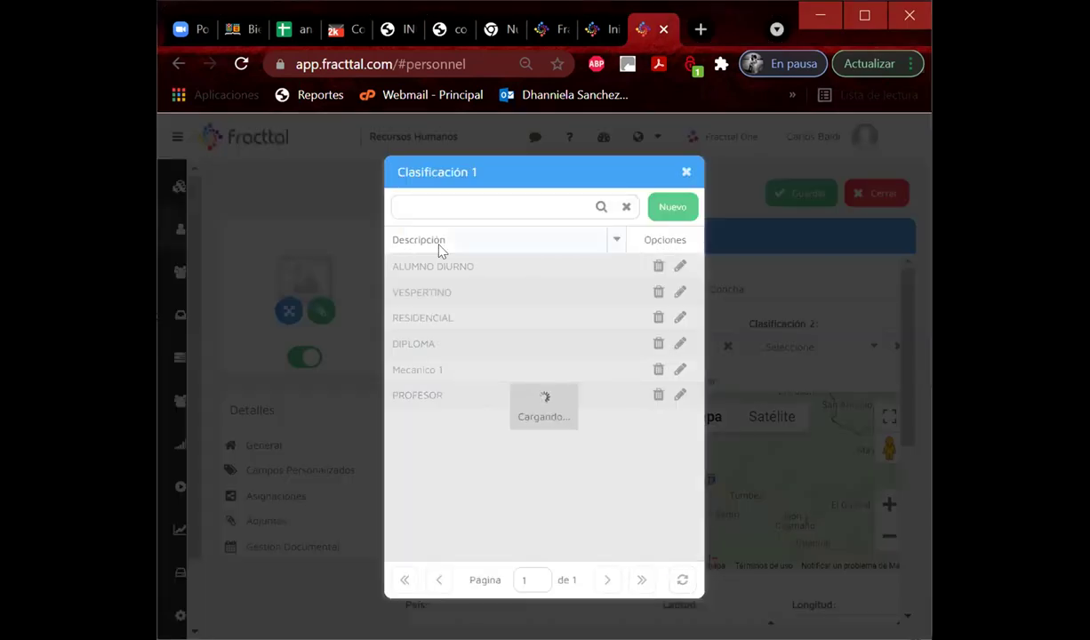
click(440, 264)
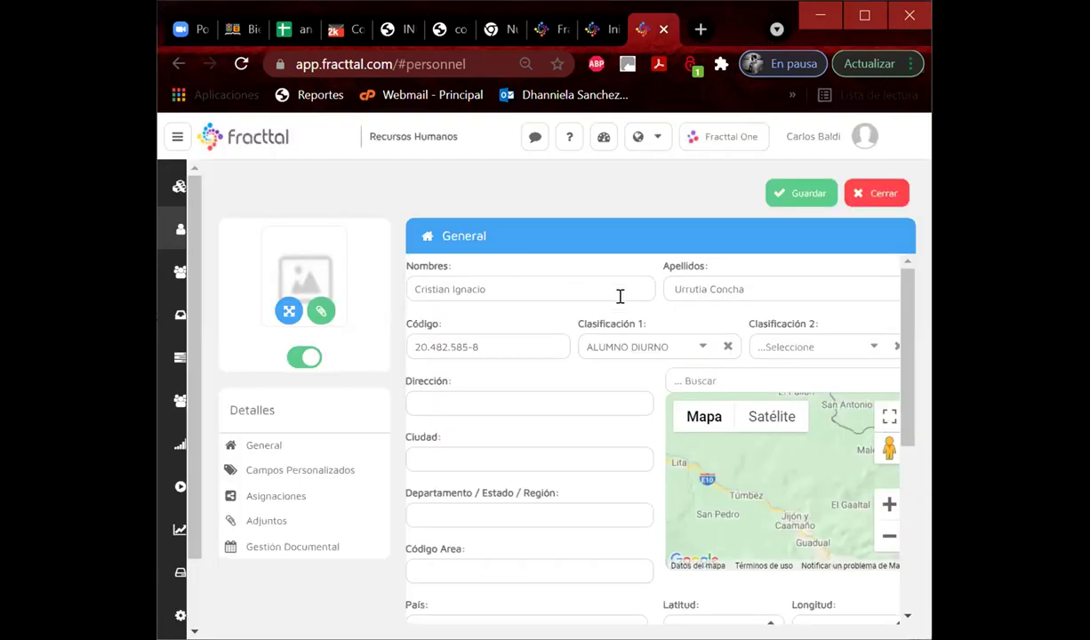
click(875, 347)
click(436, 295)
Set the location to Grupo G_MecanicaAutomotriz, save the record, and return to the list.
scroll(555, 396, down, 5)
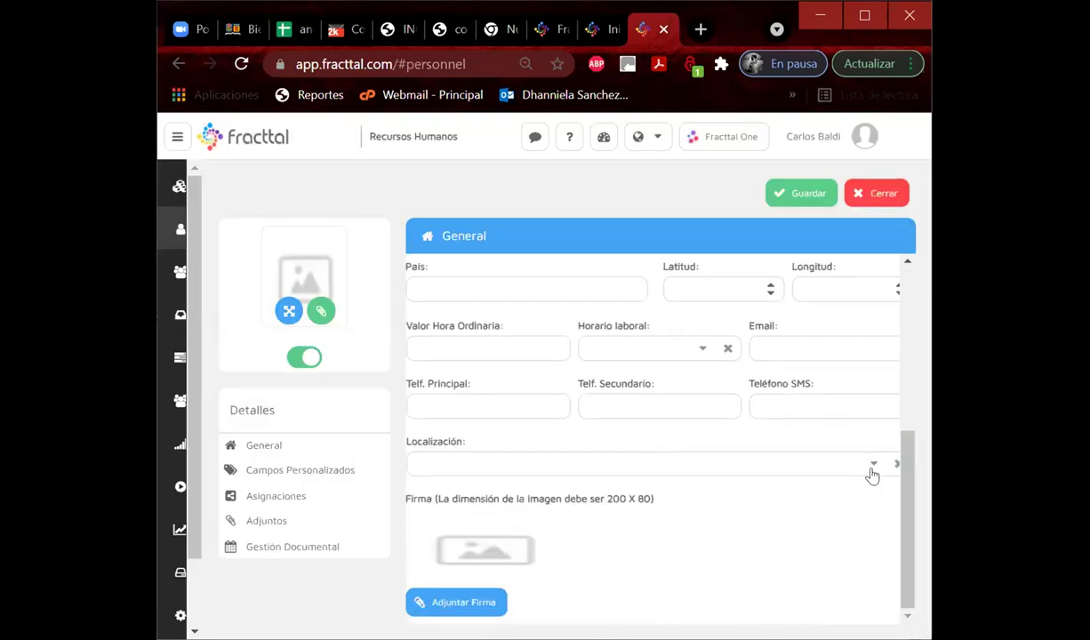
click(871, 467)
text(gr)
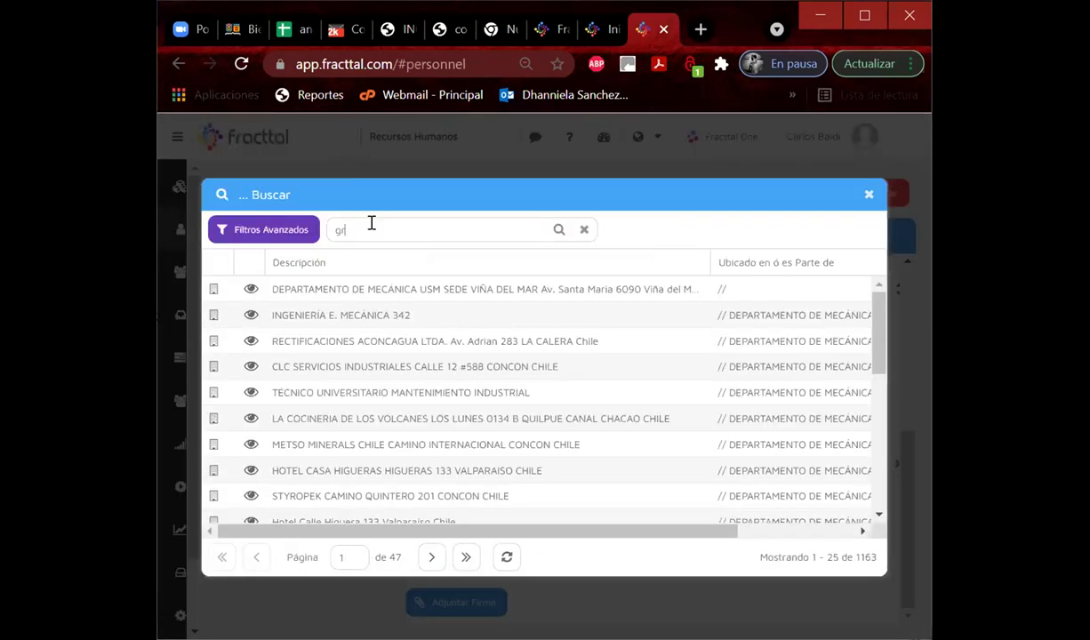
text(upo 6)
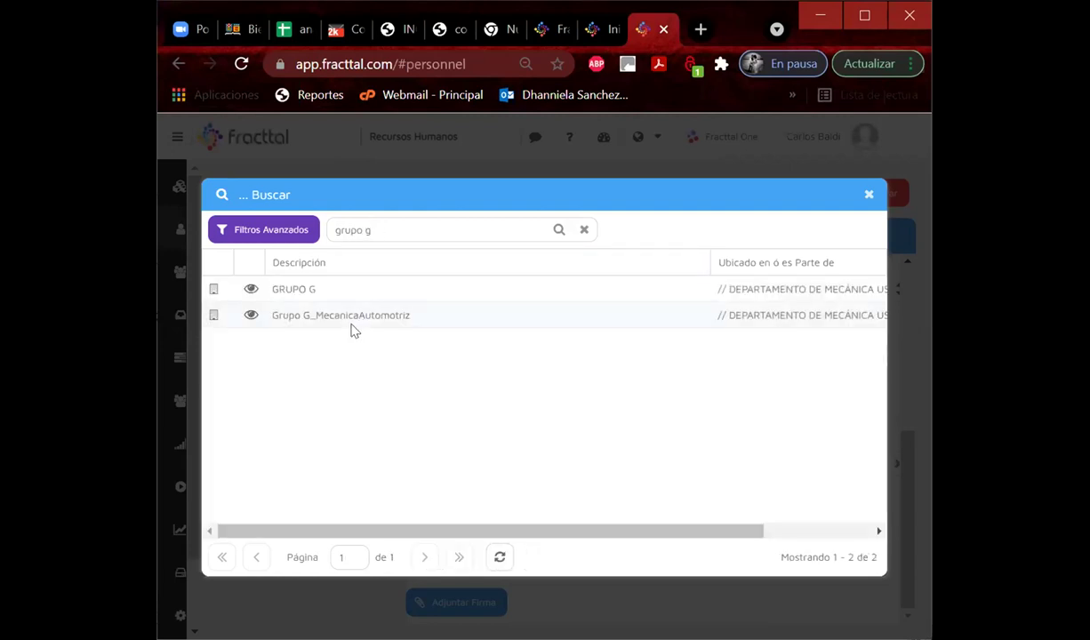
click(350, 315)
click(786, 202)
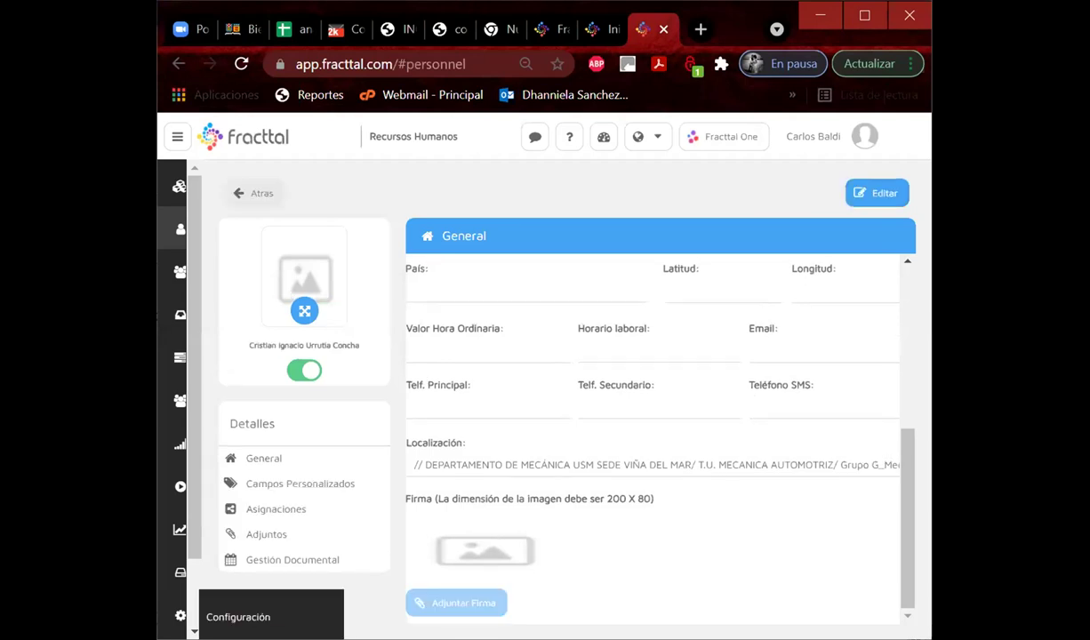
click(259, 193)
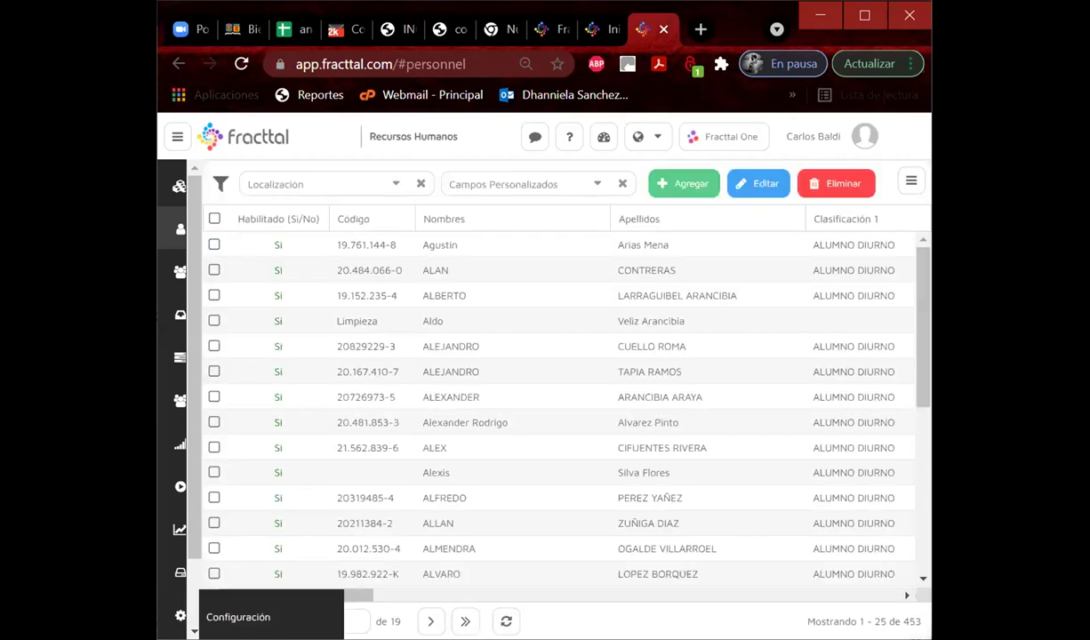
Start a user account from the newly added student's personnel record and enter their e-mail address.
click(221, 596)
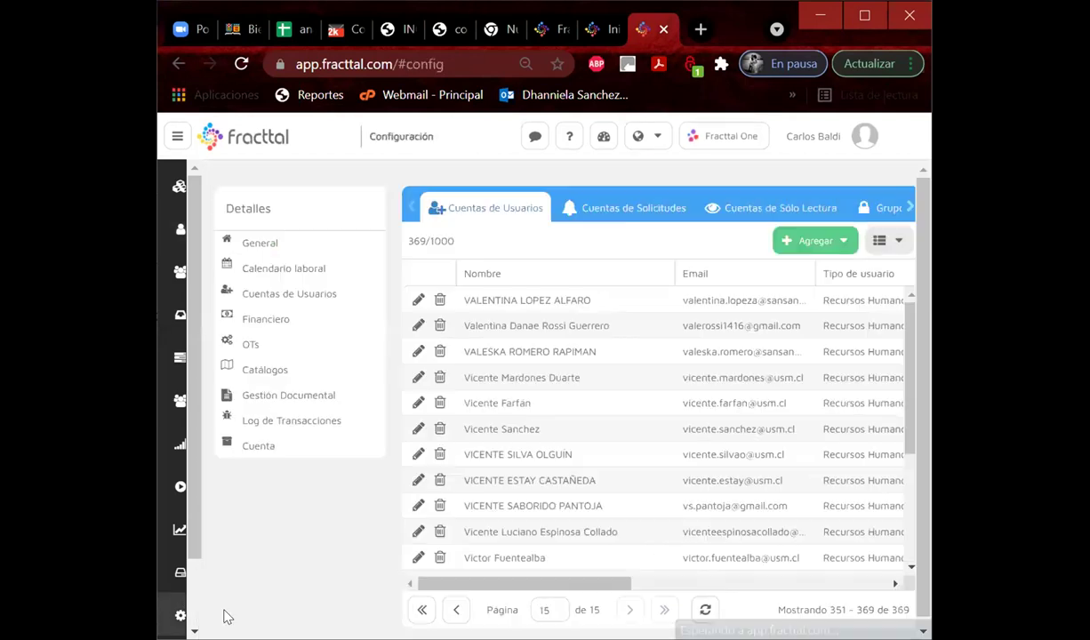
click(820, 242)
click(793, 266)
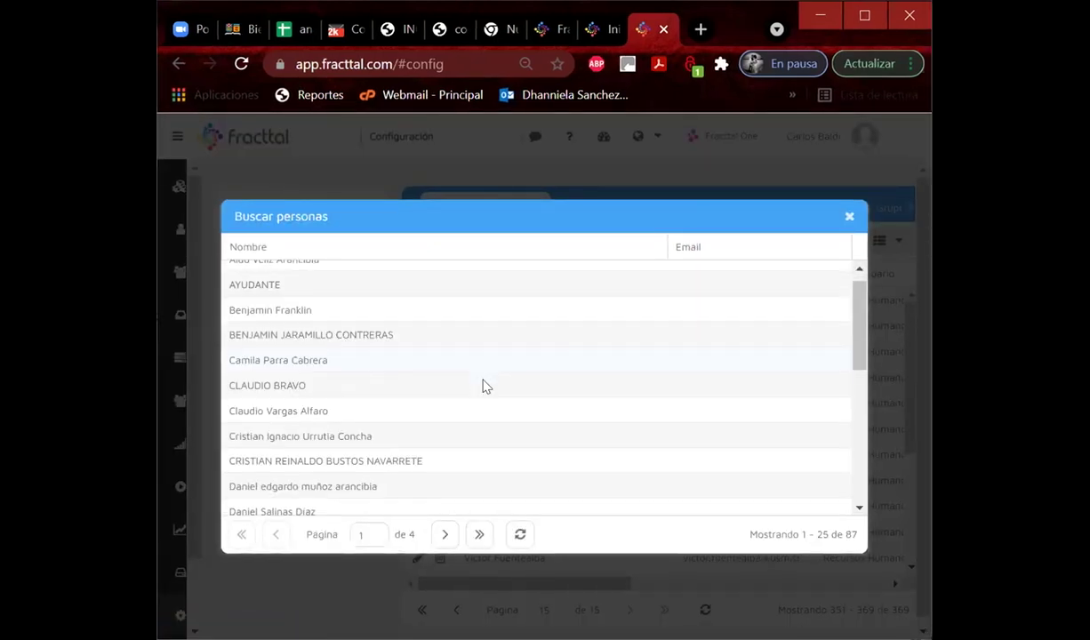
click(347, 435)
click(433, 283)
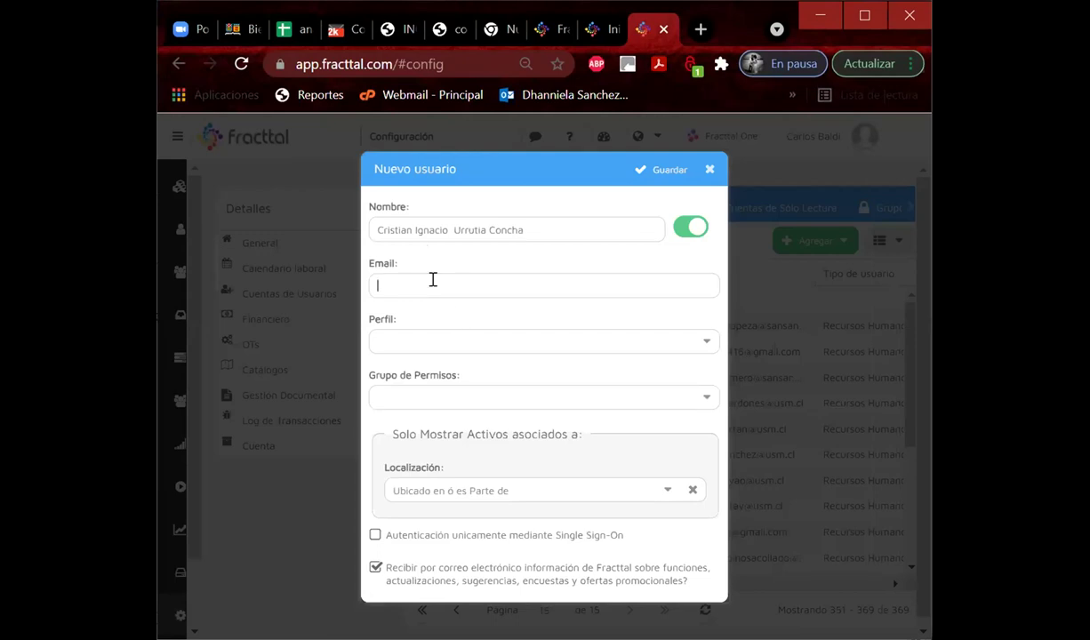
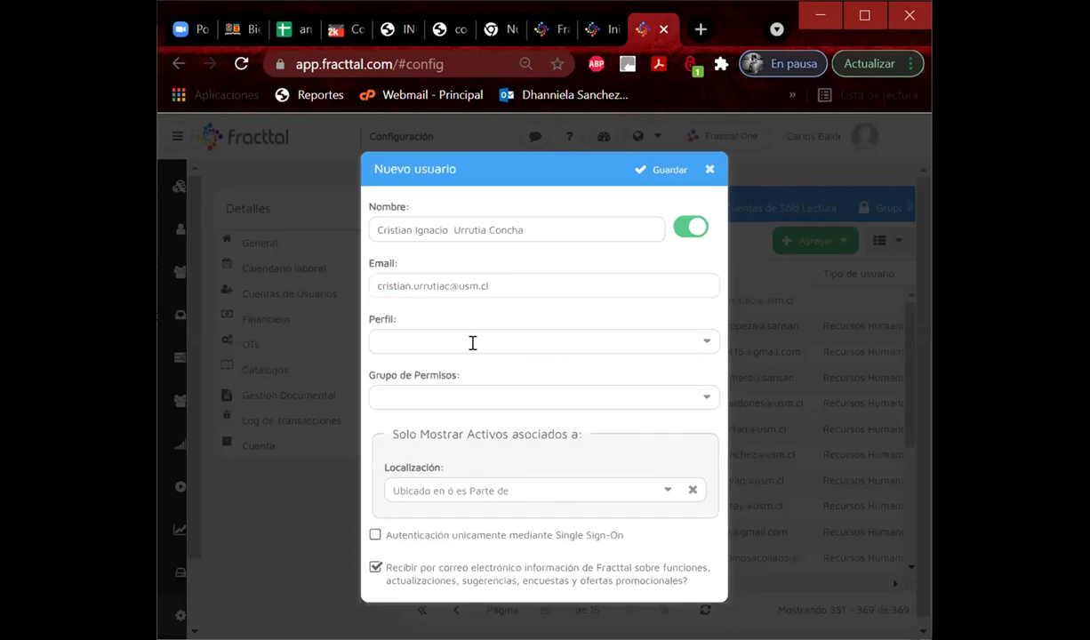
Set the account's profile to Técnico and its permission group to LIDER.
click(458, 336)
click(555, 390)
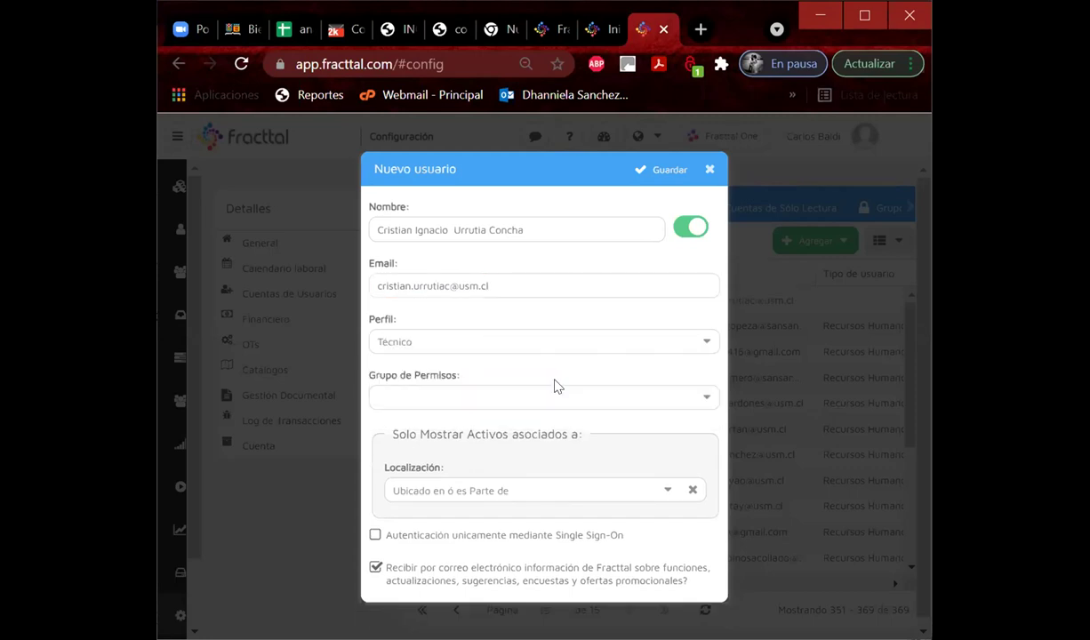
click(708, 398)
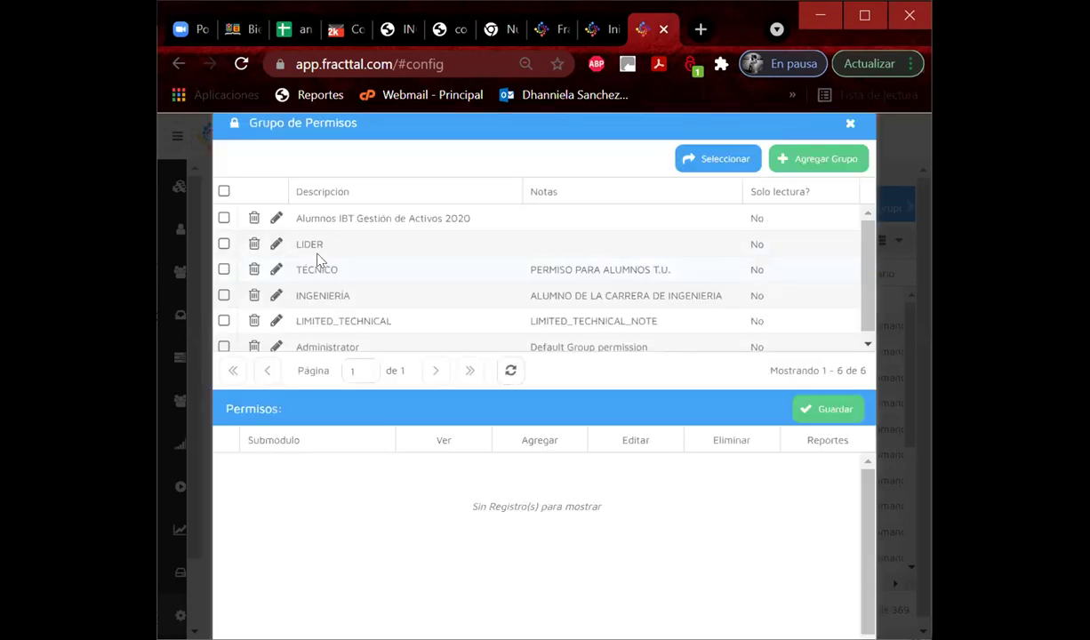
click(304, 242)
click(707, 162)
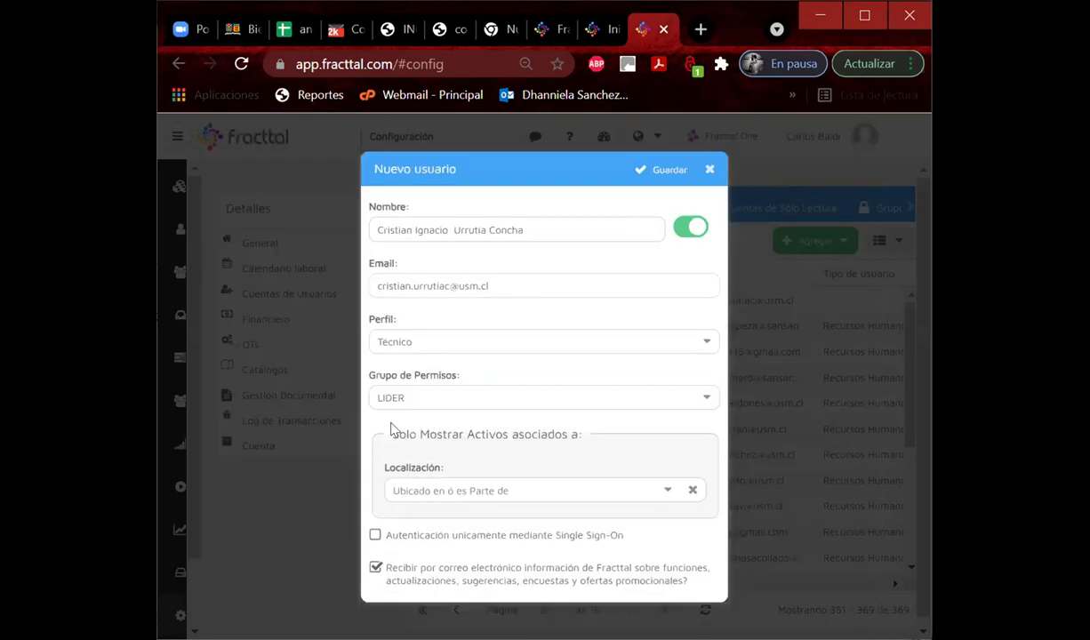
Assign the Grupo G_MecanicaAutomotriz location, save the account and acknowledge the confirmation.
click(665, 494)
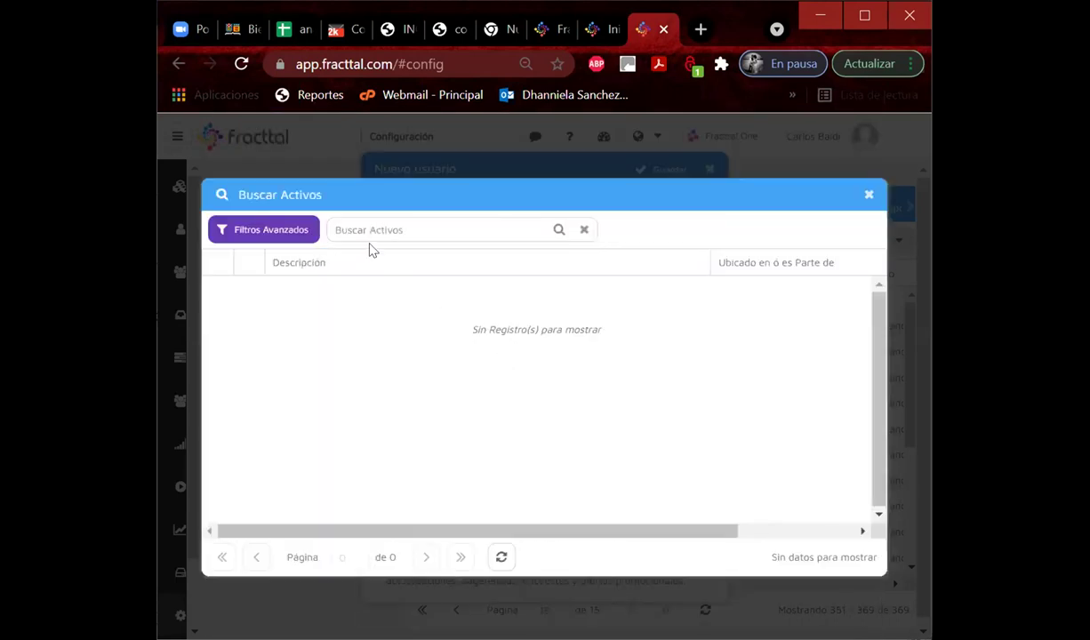
click(365, 231)
text(grupo g)
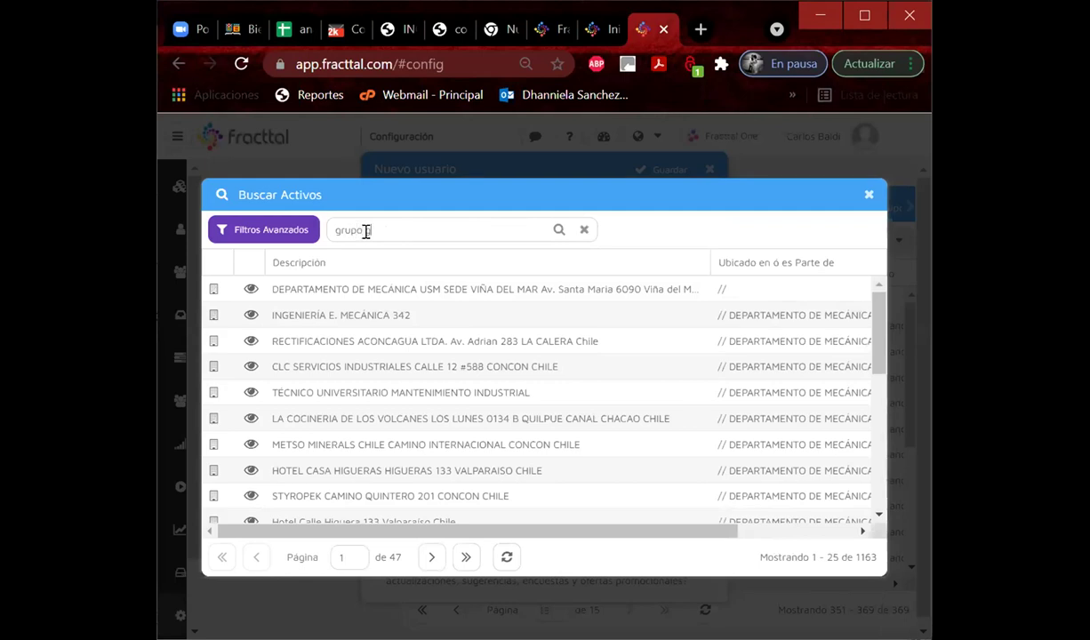
click(309, 317)
double_click(309, 316)
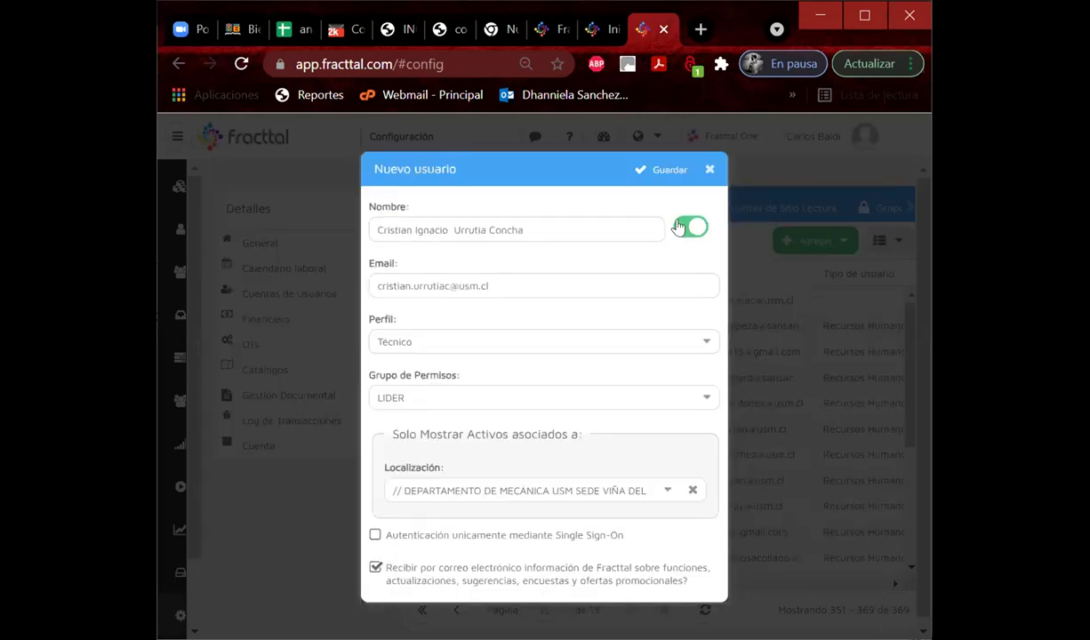
click(662, 169)
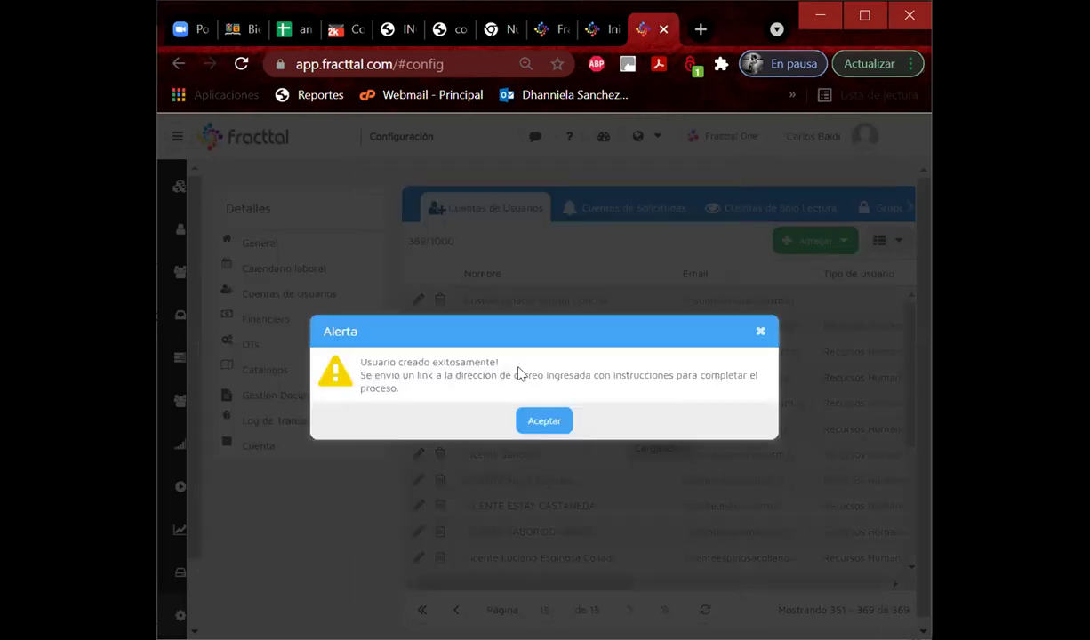
click(543, 420)
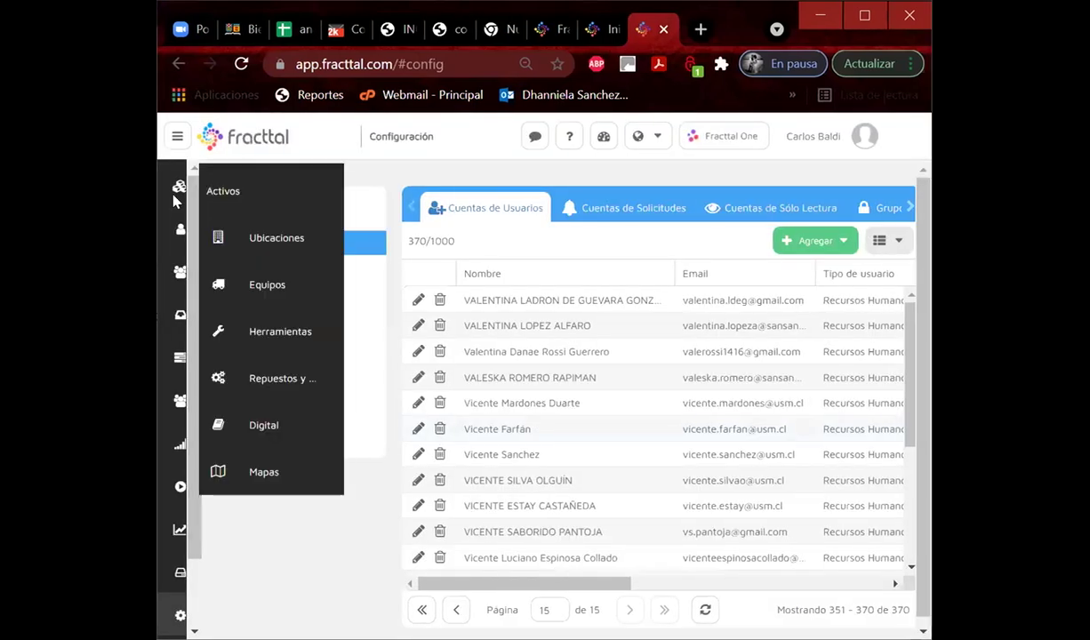
Start a new person record with the student's first names in Nombres and surnames in Apellidos.
mouse_move(179, 229)
click(243, 319)
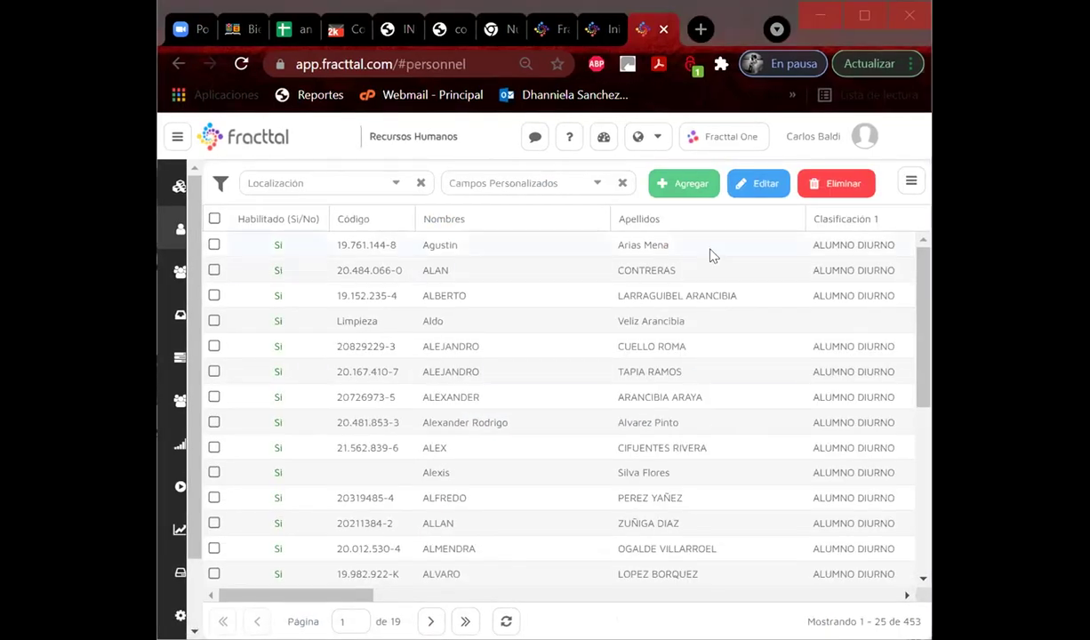
click(675, 184)
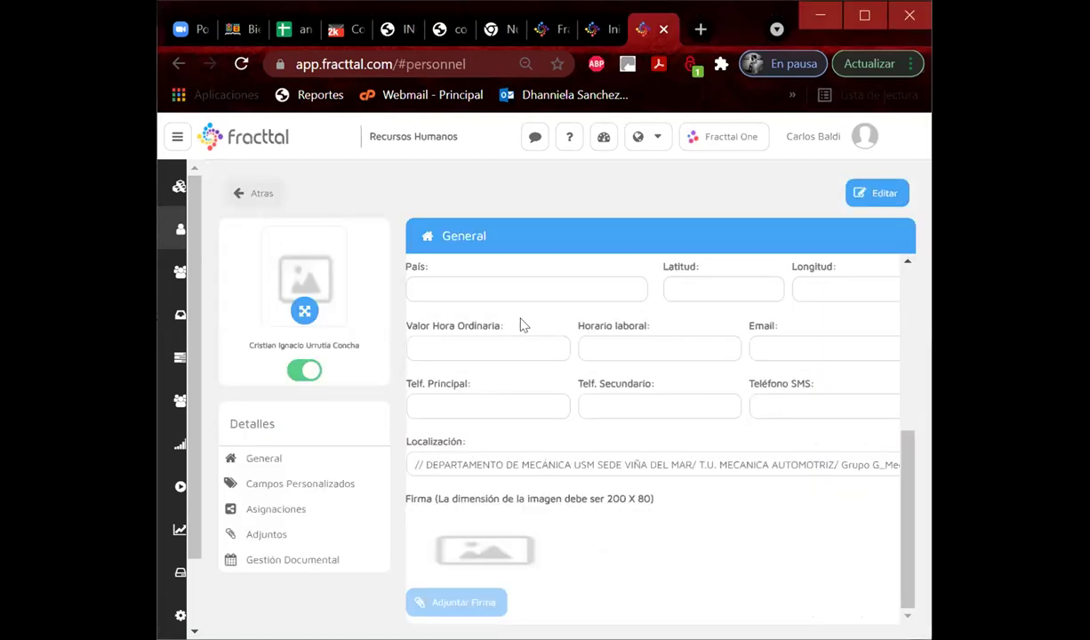
click(501, 295)
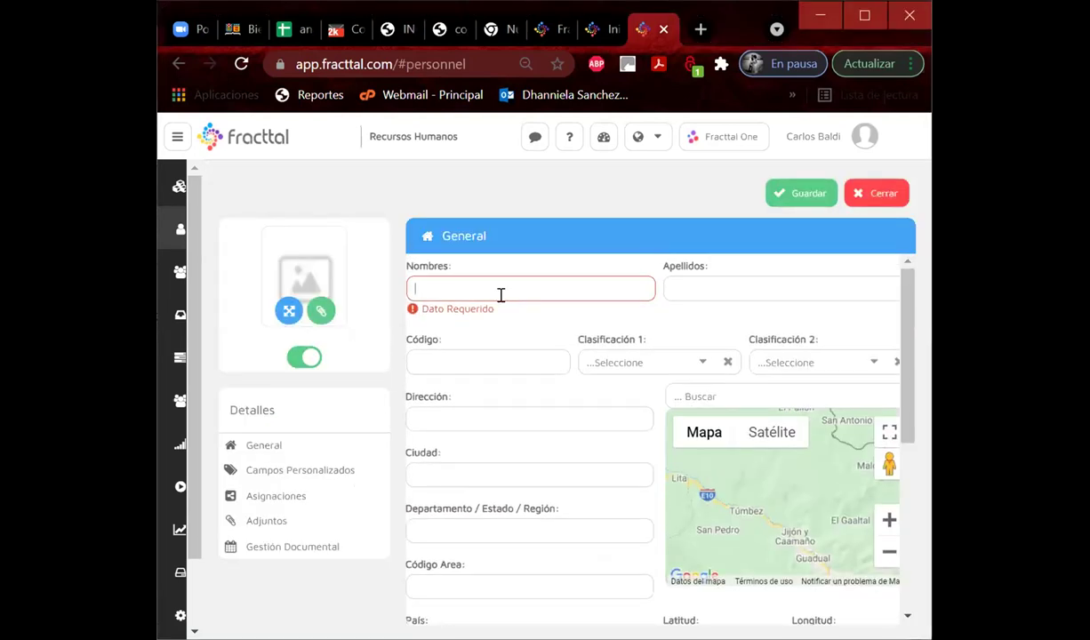
drag(499, 289, 579, 282)
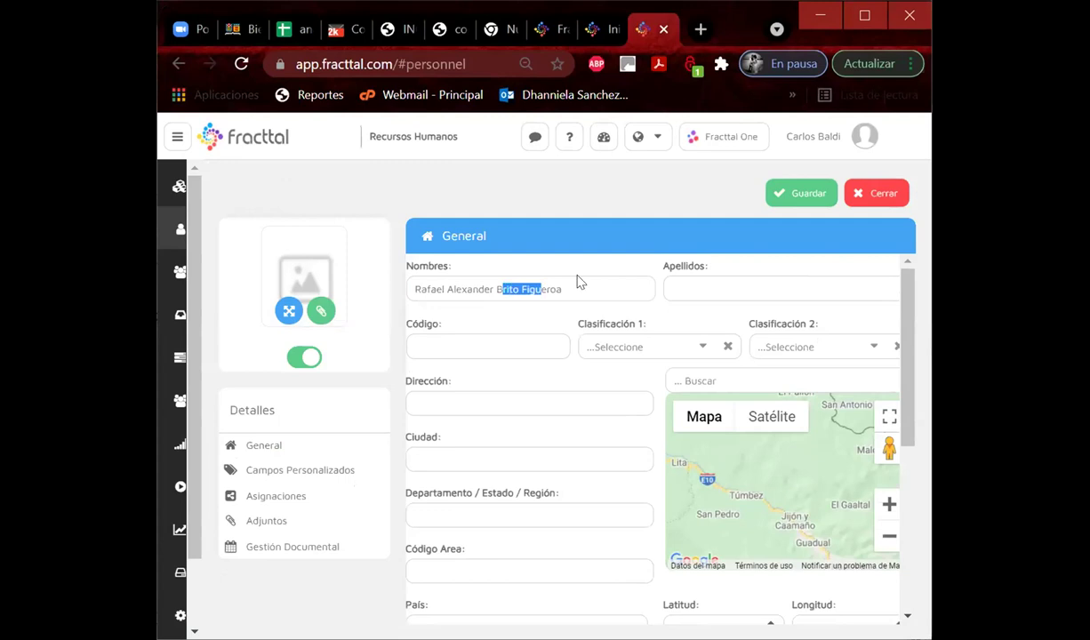
click(523, 287)
drag(497, 289, 622, 287)
key(ctrl+c)
key(BackSpace)
click(682, 287)
key(ctrl+v)
drag(736, 287, 813, 287)
key(BackSpace)
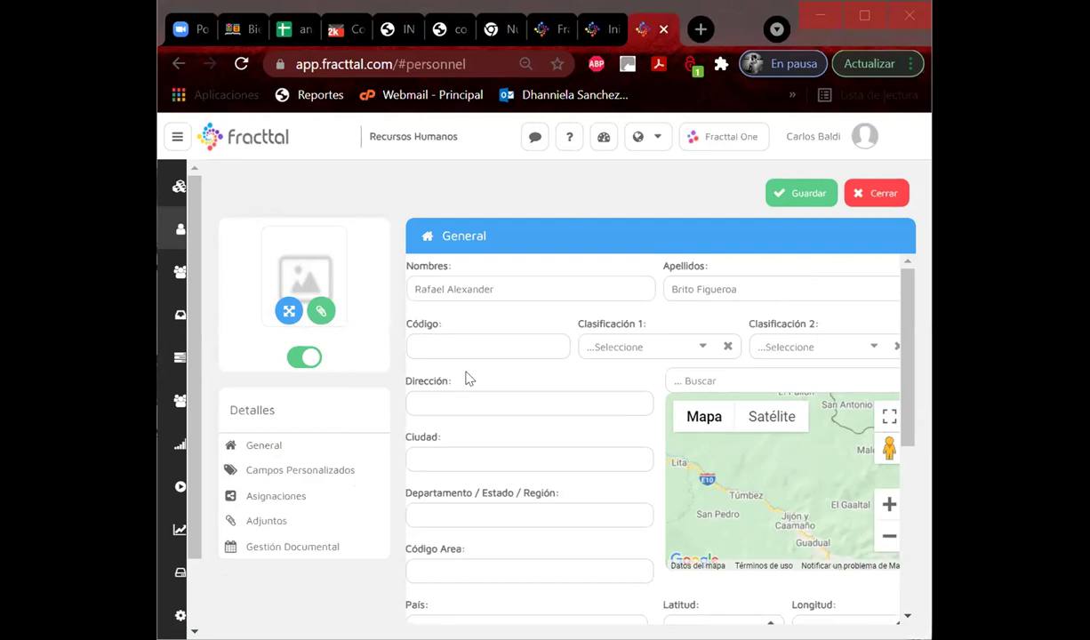
Paste the student's ID code and classify them as ALUMNO DIURNO and TÉCNICO.
click(439, 347)
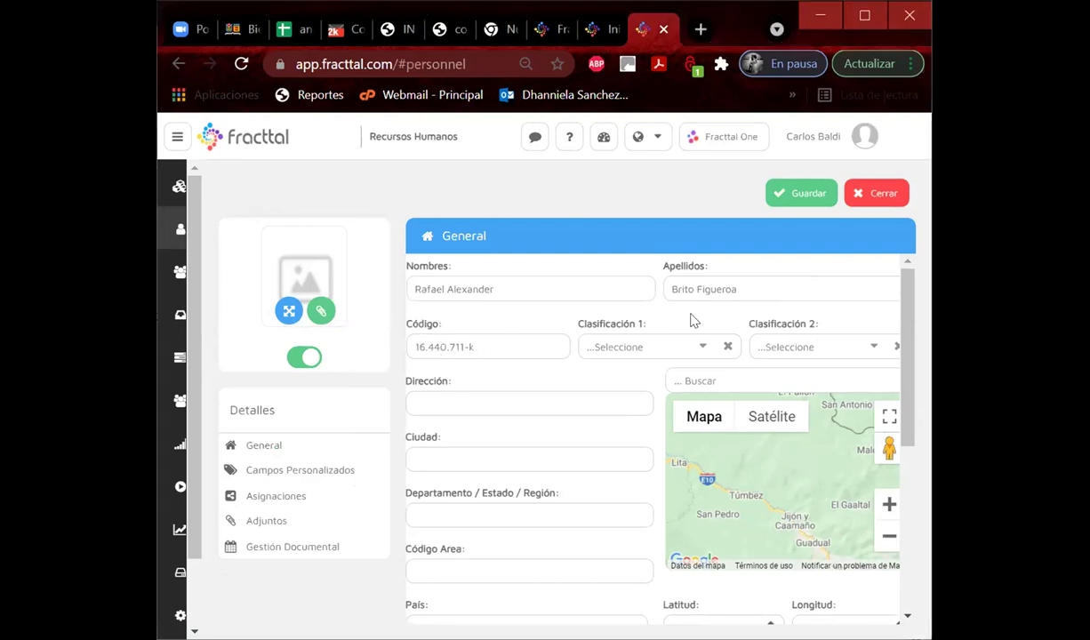
click(697, 348)
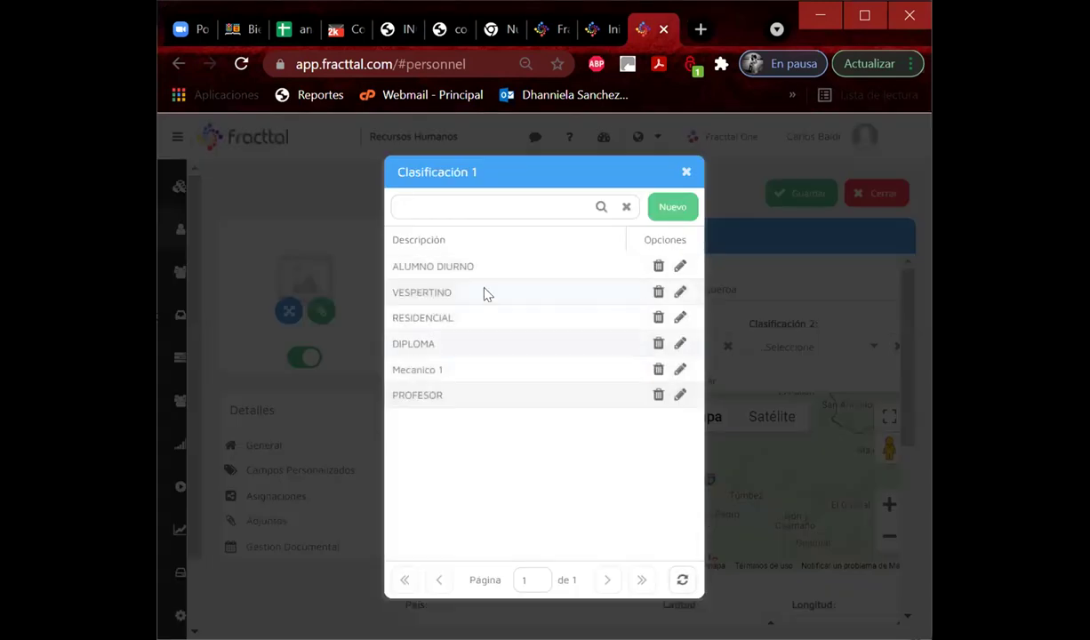
click(471, 269)
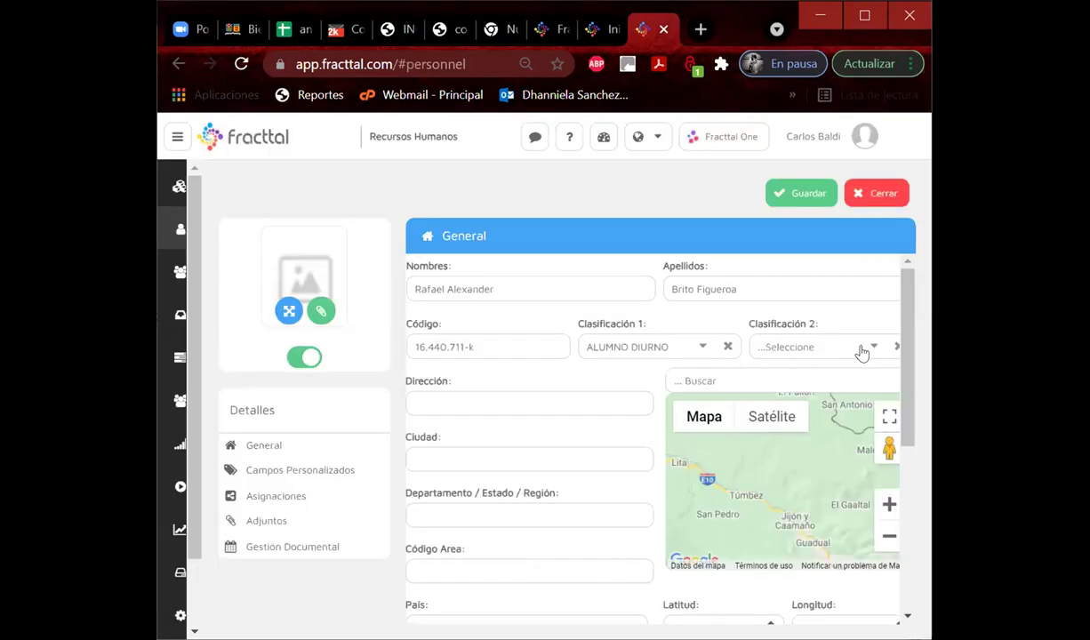
click(829, 345)
click(439, 289)
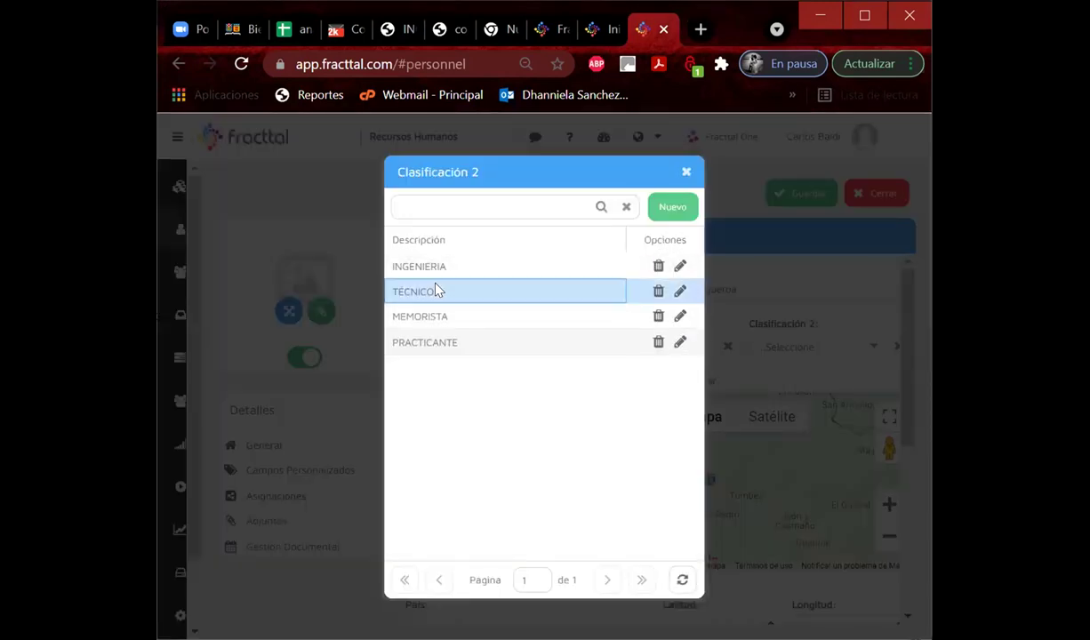
Set the location to Grupo G_MecanicaAutomotriz and save the person record.
scroll(545, 504, down, 5)
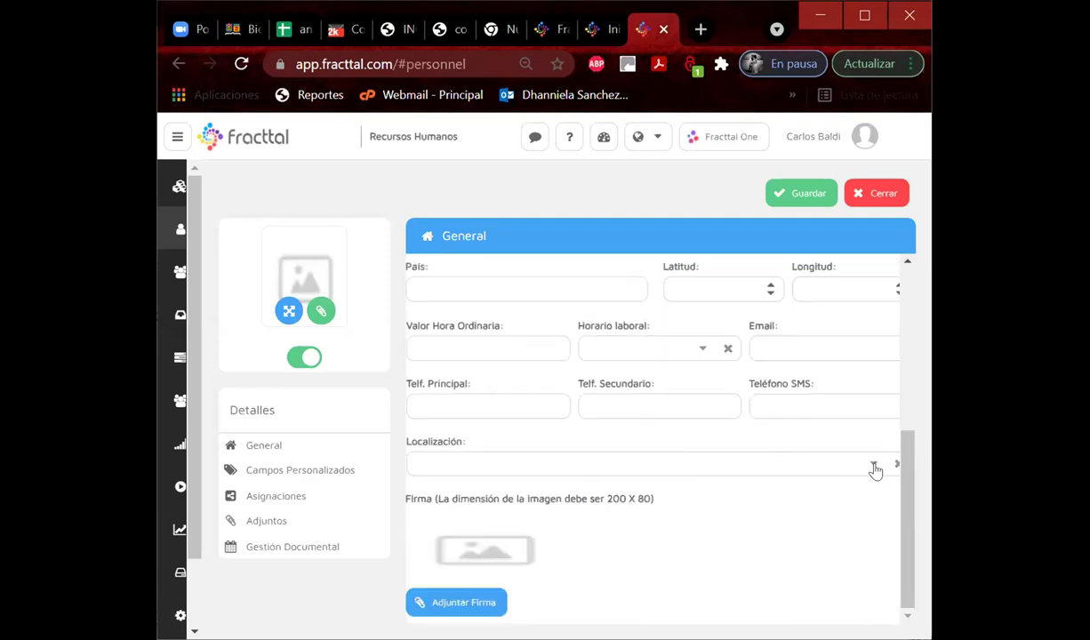
click(875, 465)
click(418, 231)
text(grupo g)
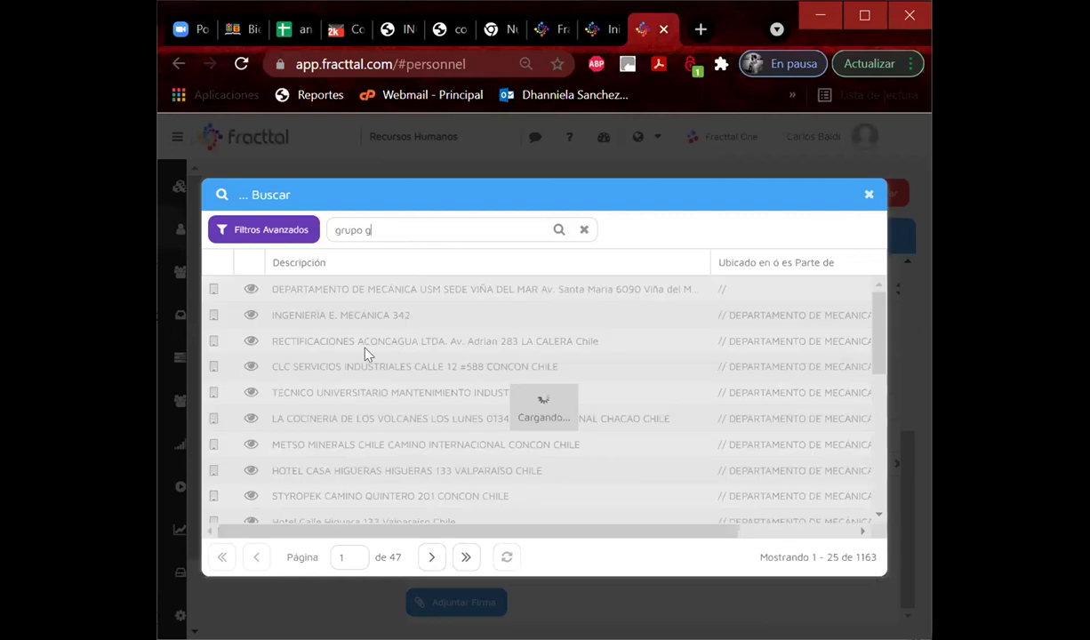
click(329, 317)
double_click(329, 317)
click(800, 193)
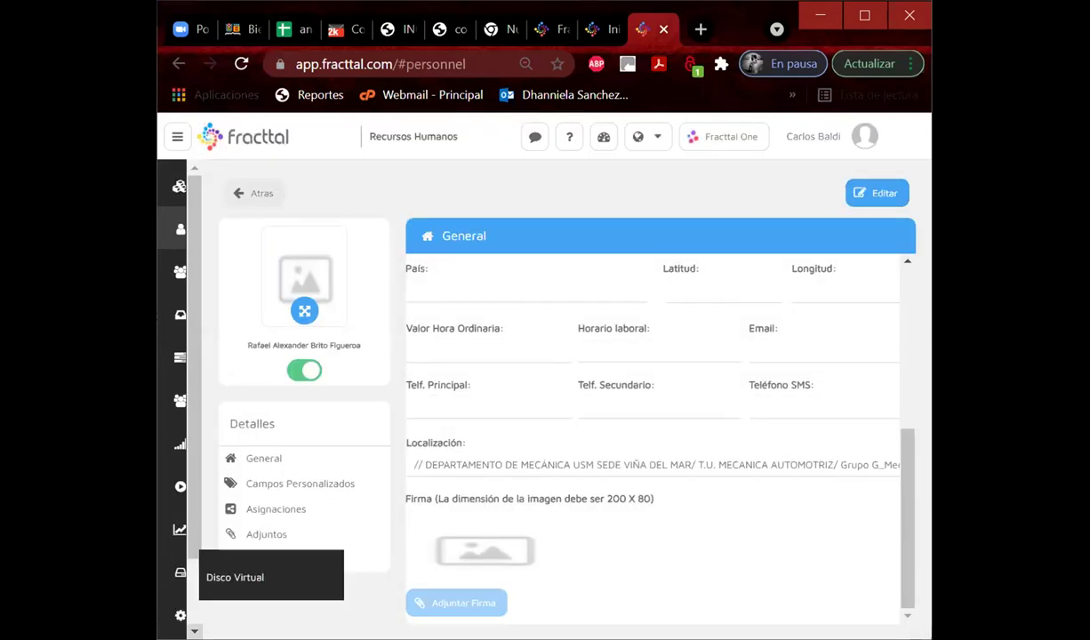
click(181, 616)
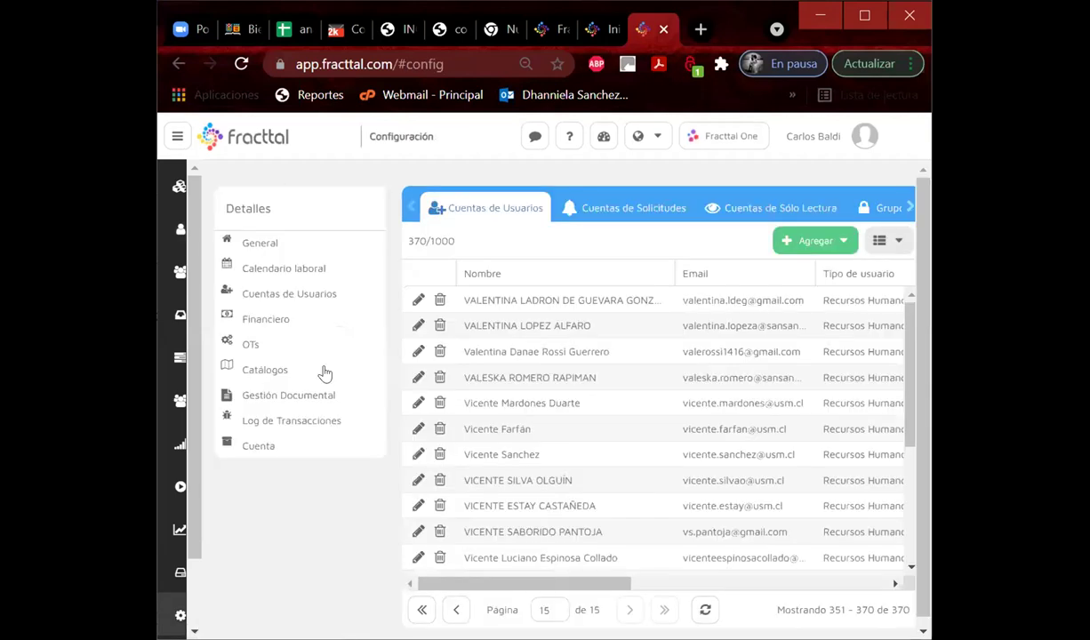
Start a user account from the new student's personnel record and enter their e-mail address.
click(267, 318)
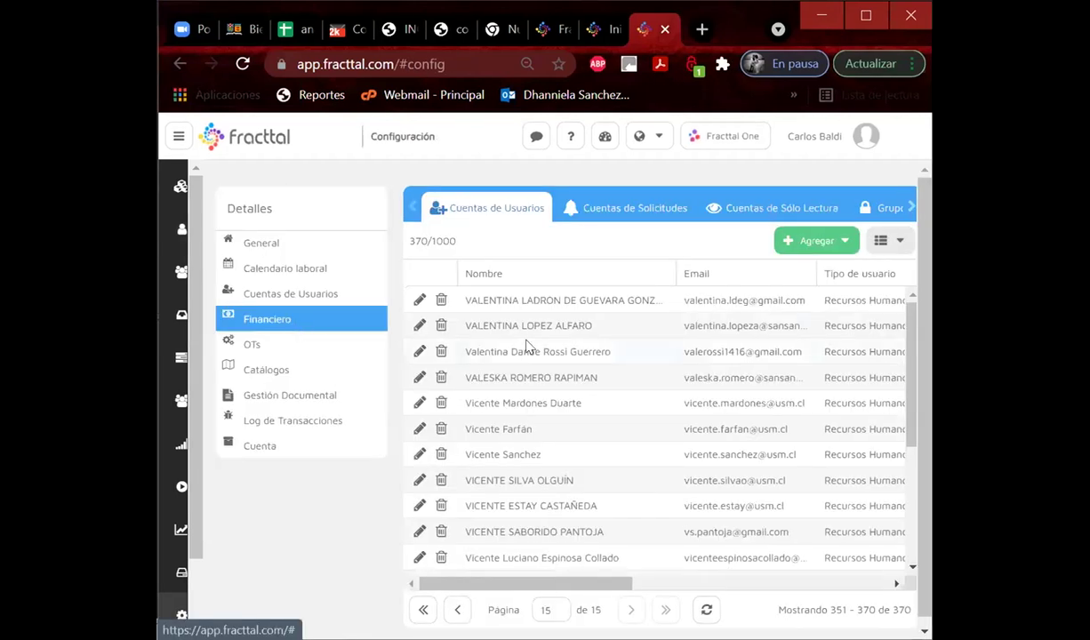
click(794, 240)
click(831, 267)
click(480, 534)
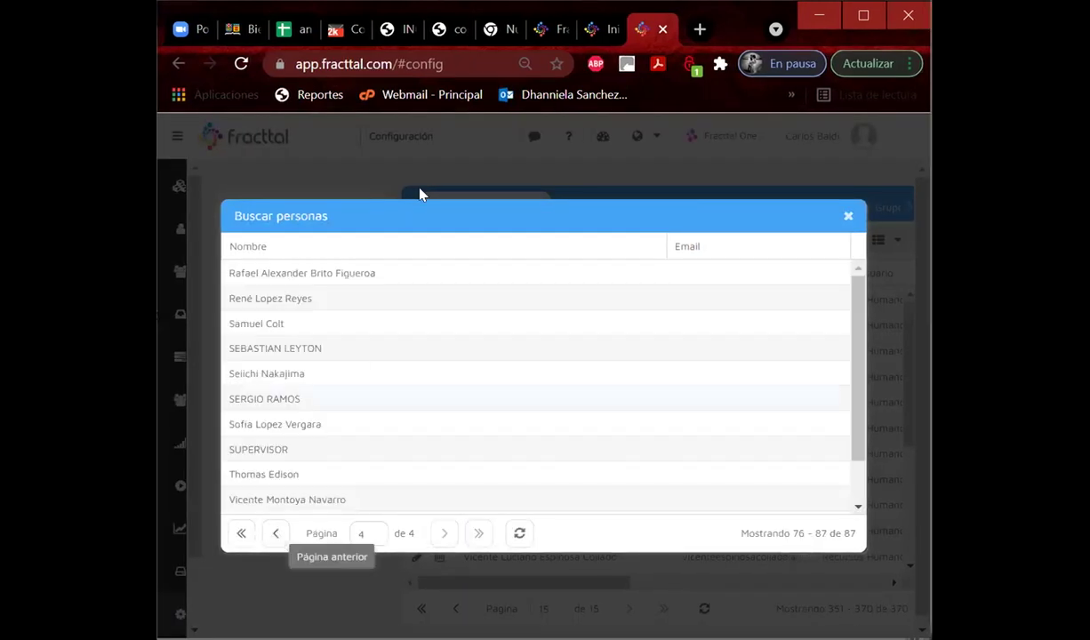
click(325, 276)
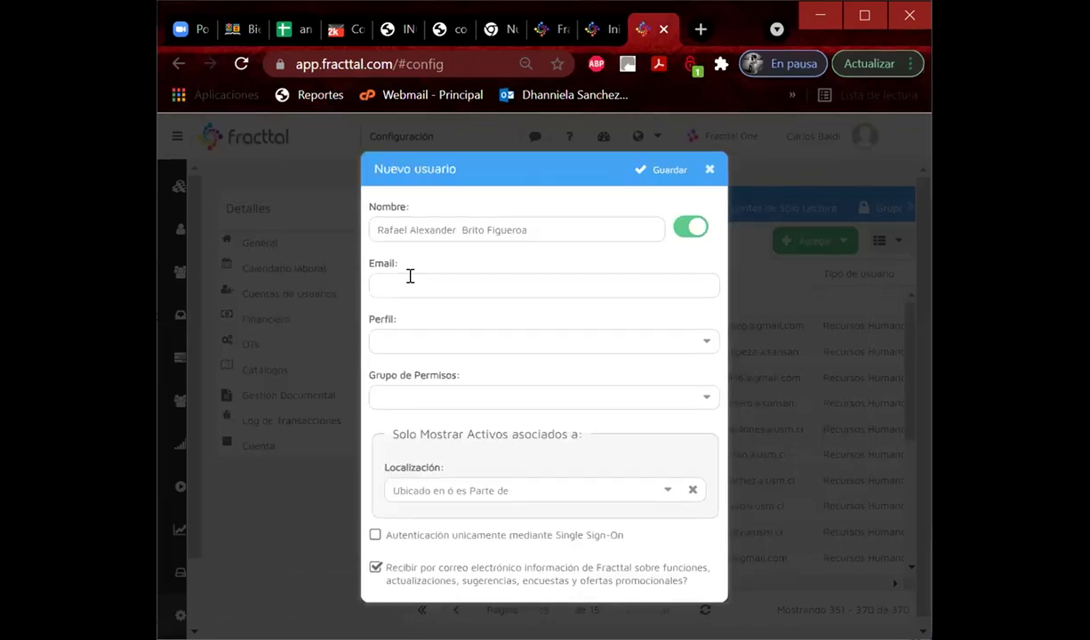
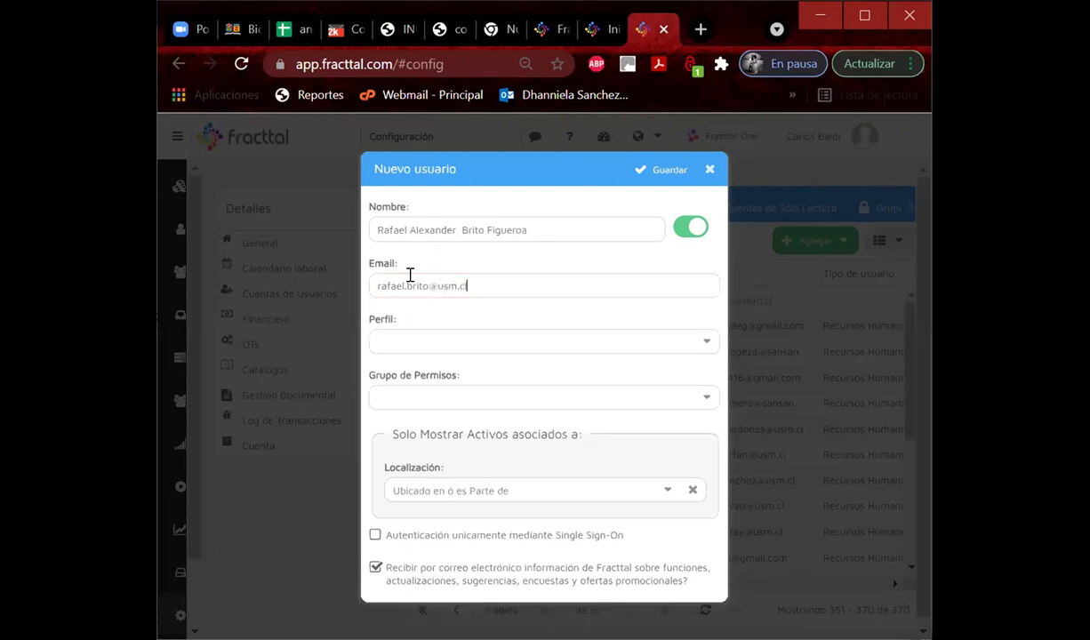
Set the account's profile to Técnico and its permission group to LIDER.
click(433, 340)
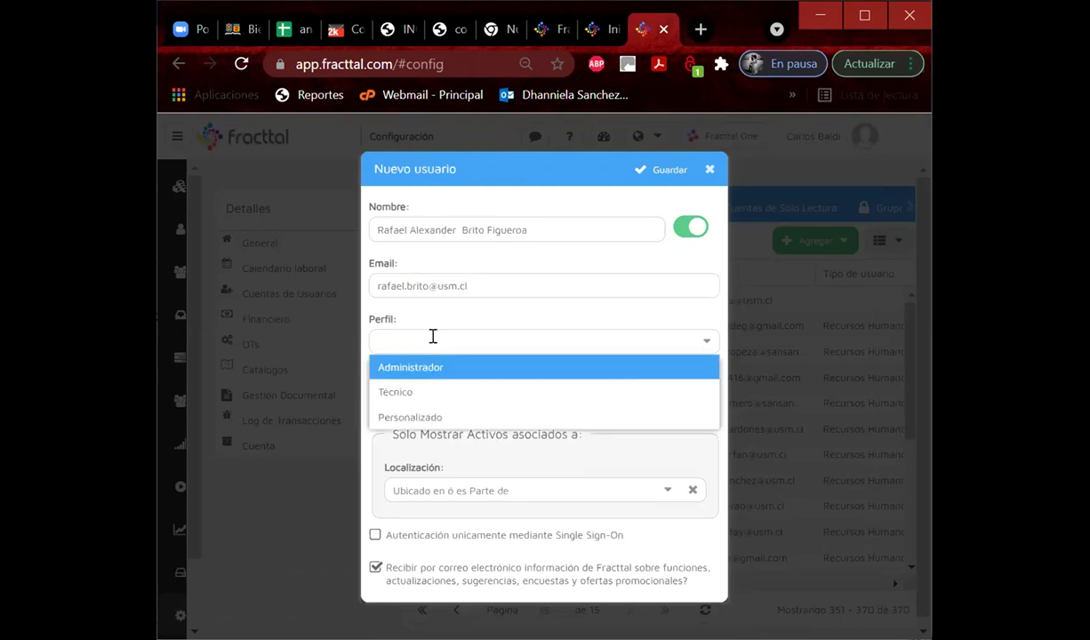
click(411, 390)
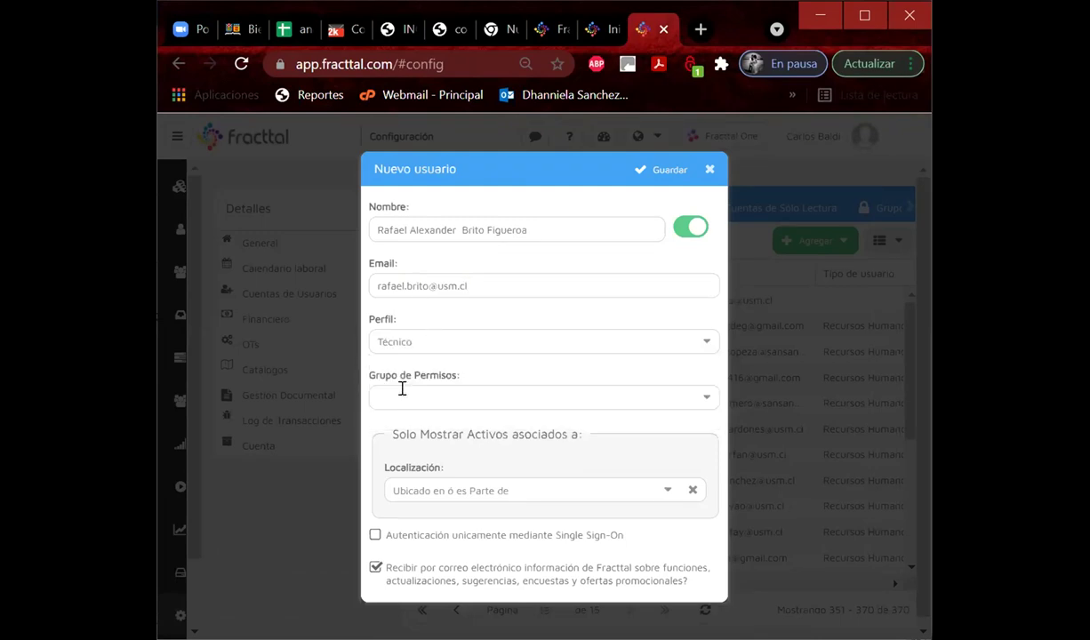
click(704, 401)
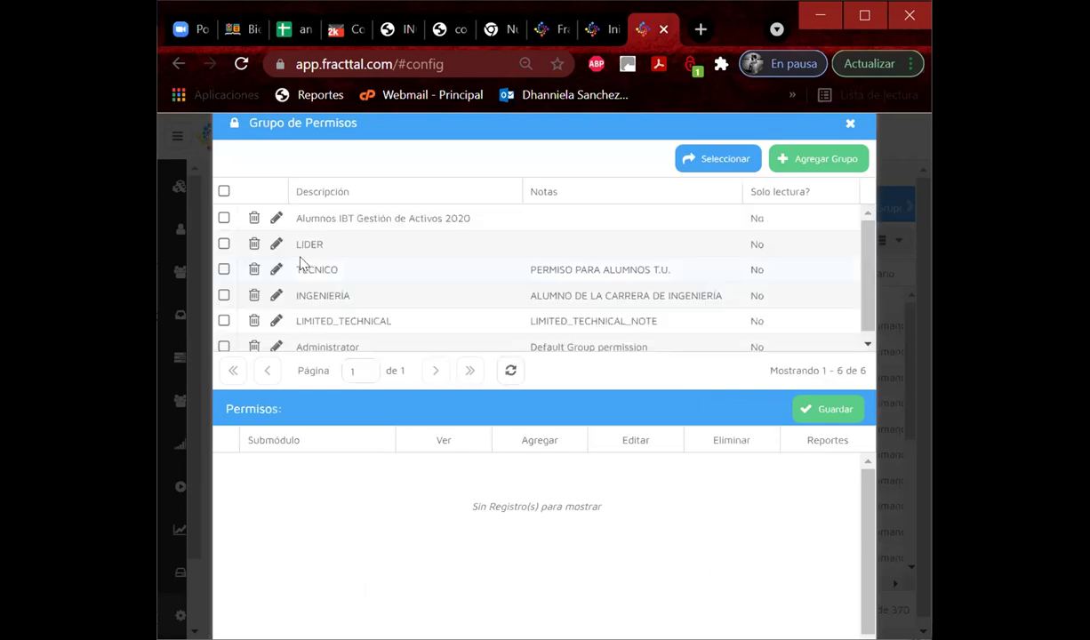
click(328, 254)
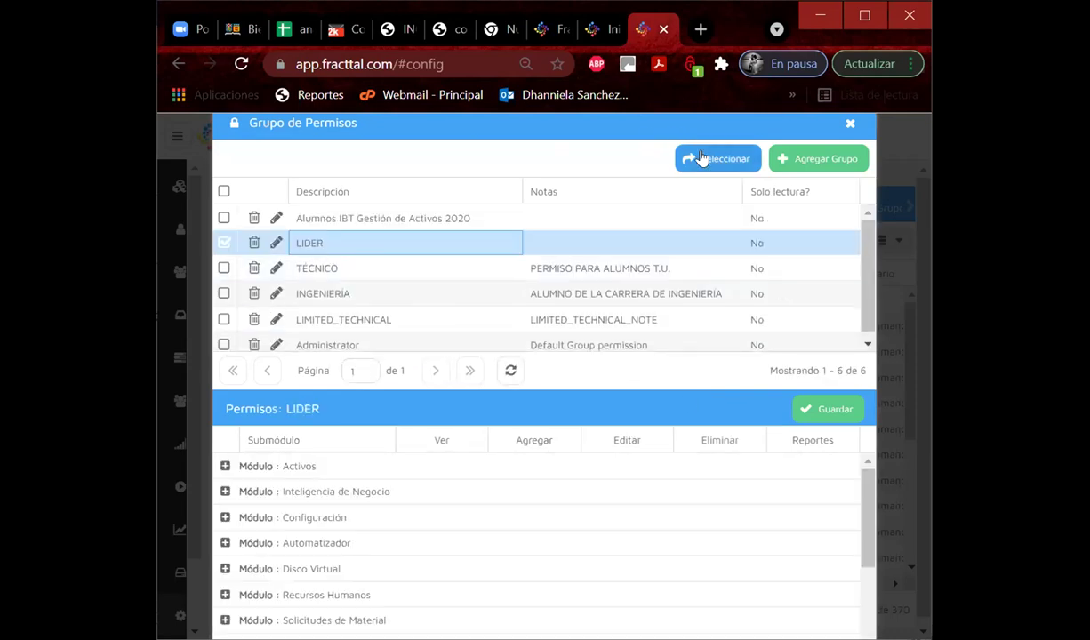
click(702, 159)
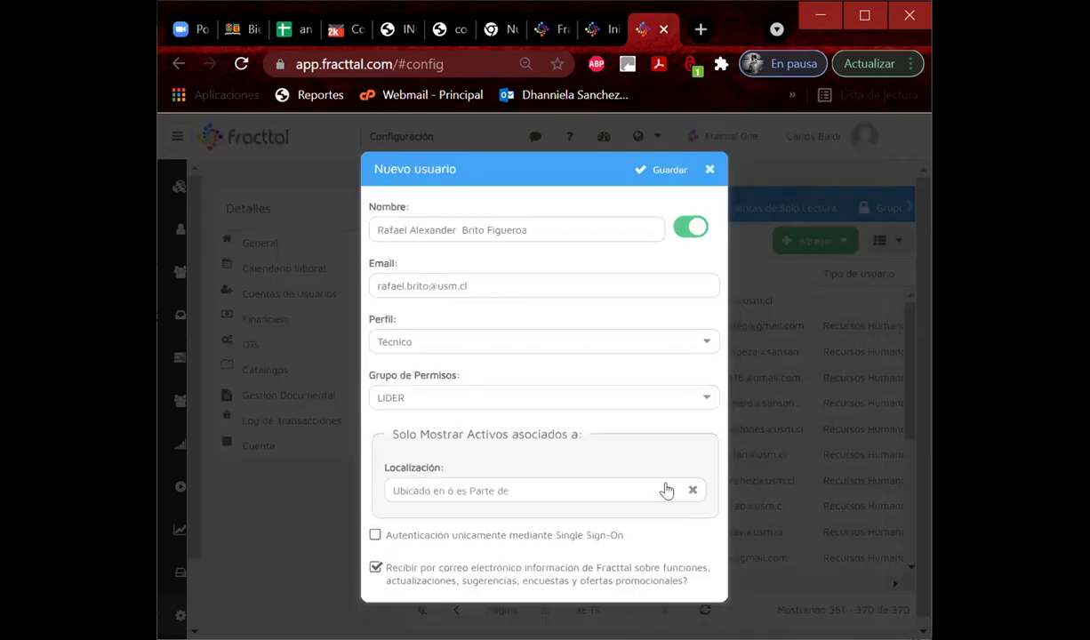
Assign the Grupo G mechanics location, save the account and acknowledge the confirmation.
click(665, 489)
text(grupo g)
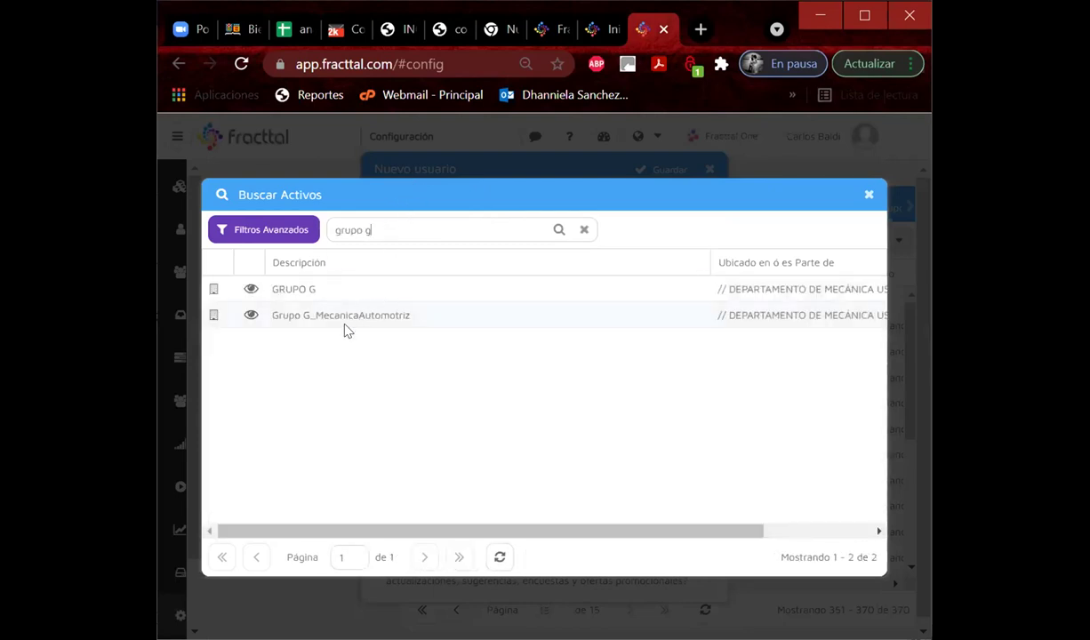
double_click(346, 322)
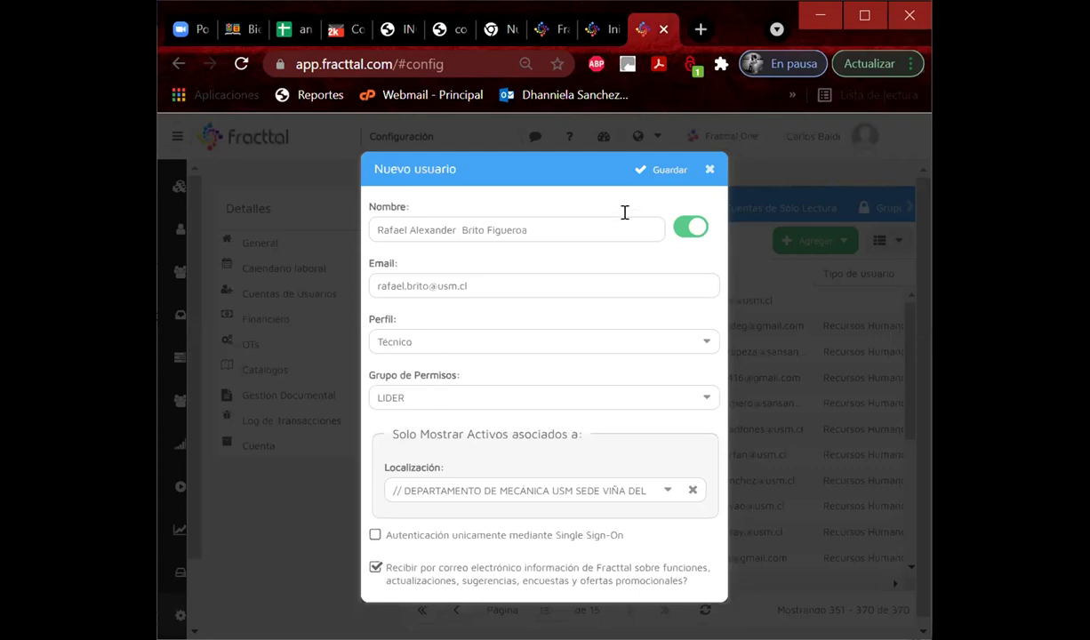
click(654, 174)
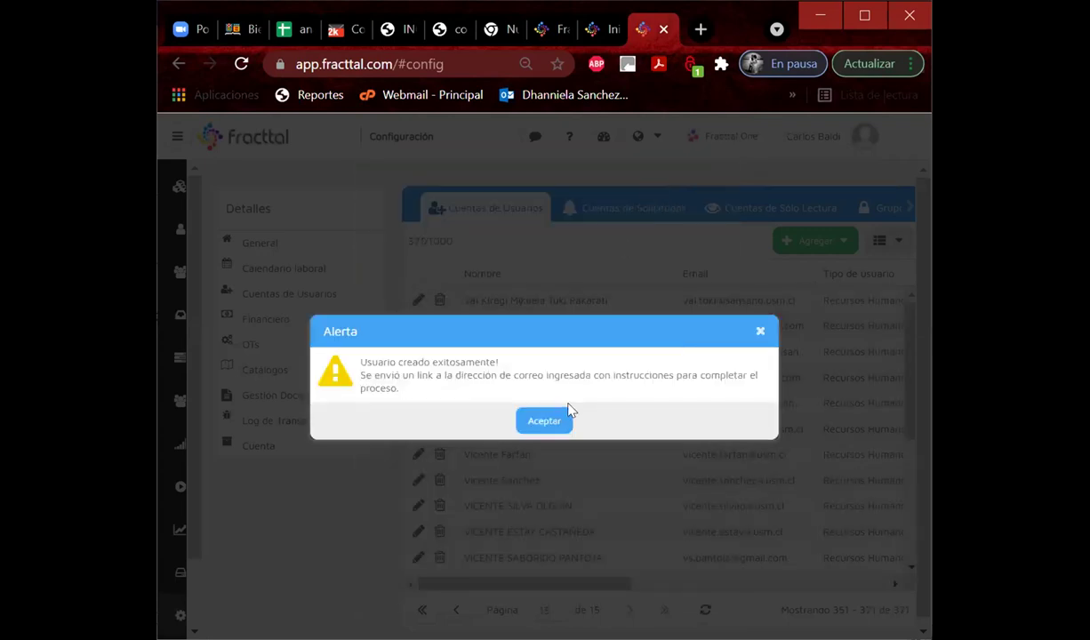
click(544, 421)
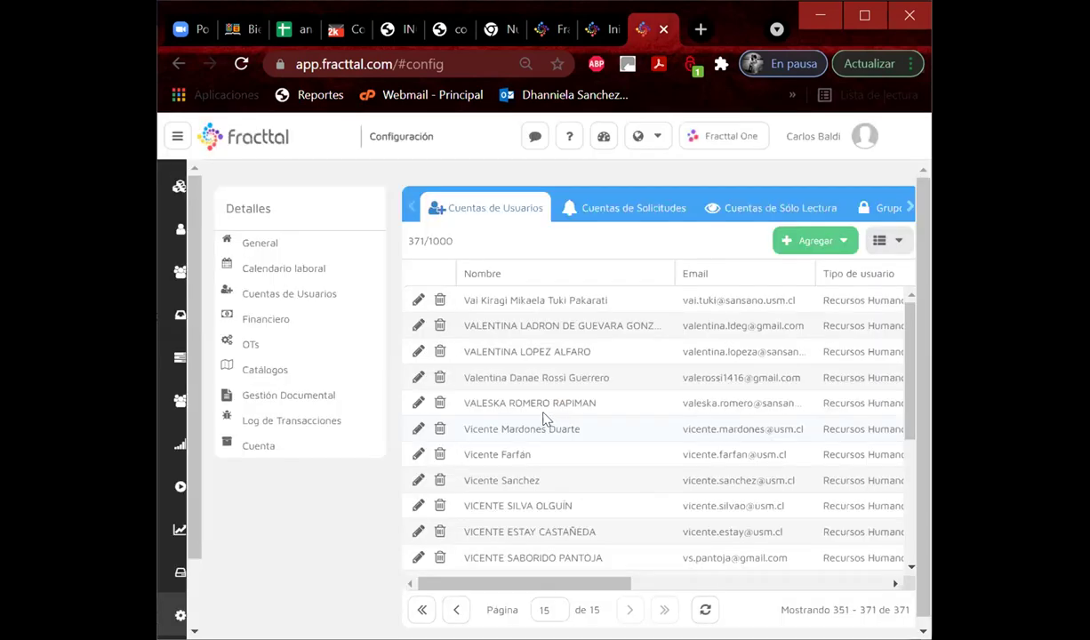
Go from Recursos Humanos back to the personnel list and start a blank person record.
mouse_move(180, 229)
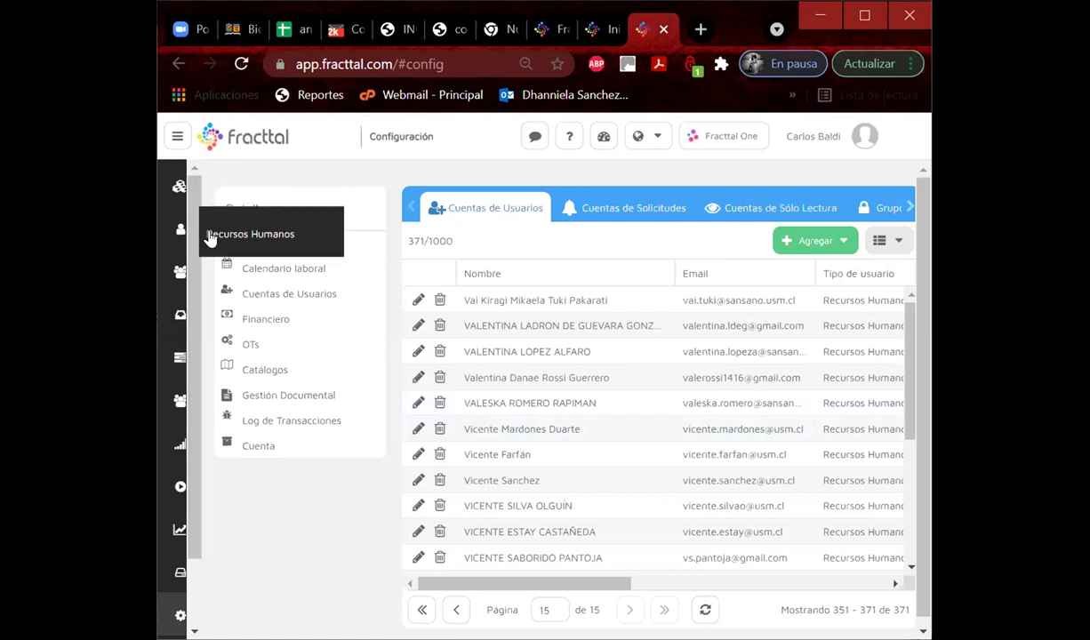
click(212, 236)
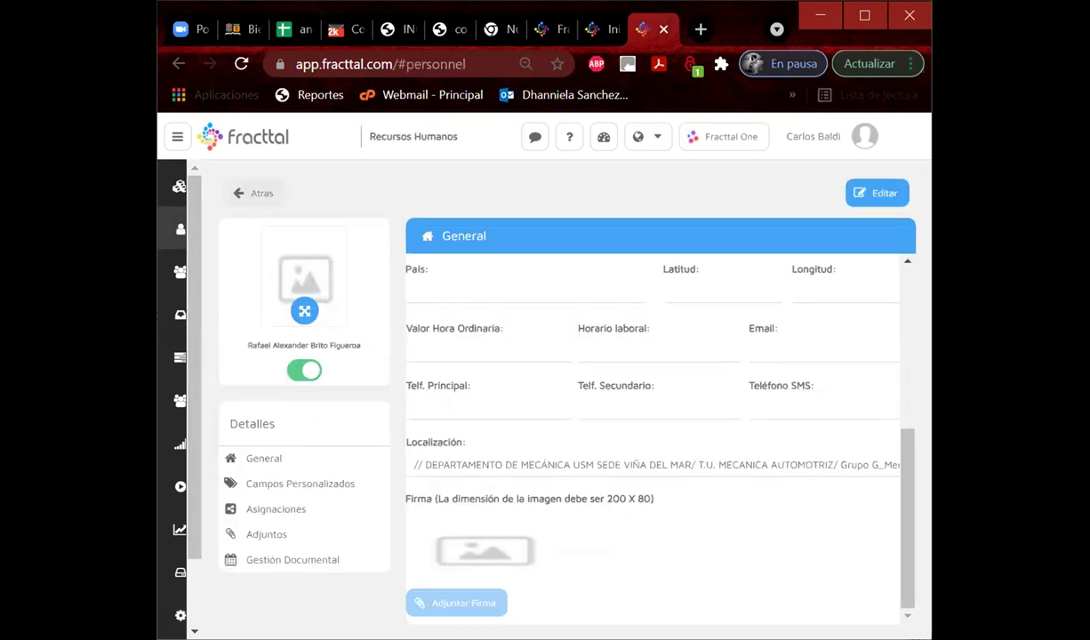
scroll(622, 392, up, 5)
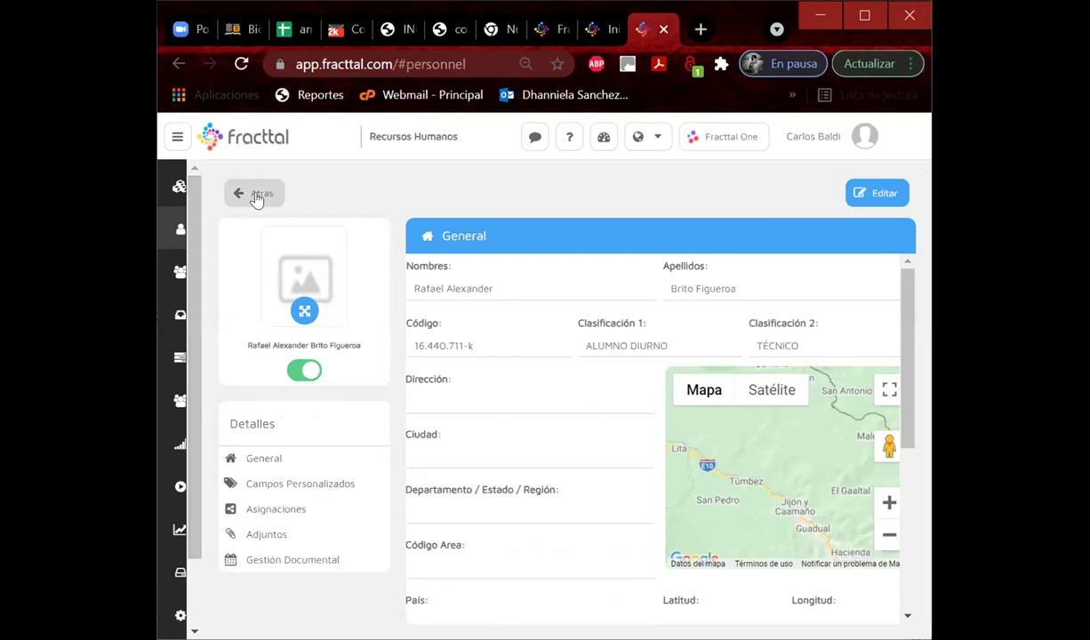
click(255, 194)
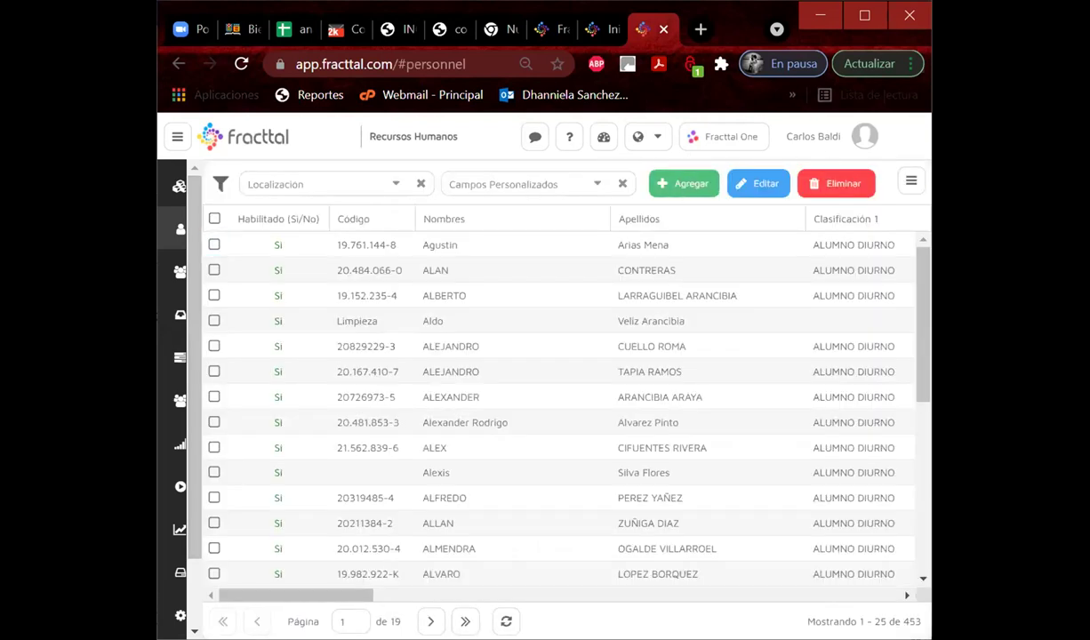
mouse_move(180, 357)
click(877, 193)
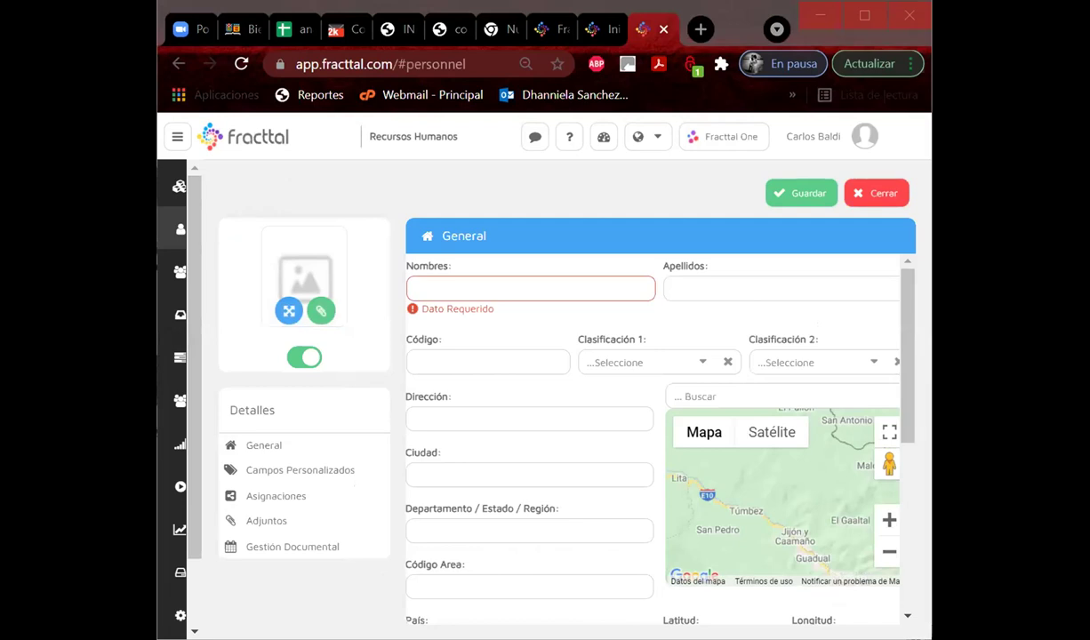
Split the pasted name into Nombres and Apellidos and paste the student's ID code.
click(470, 294)
drag(482, 289, 576, 308)
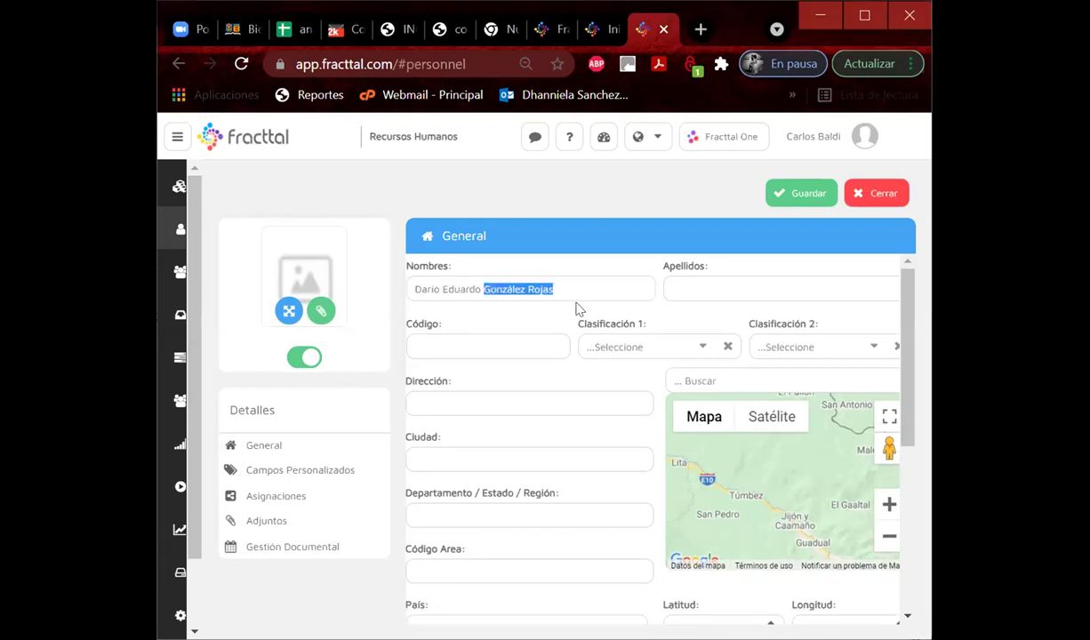
key(ctrl+x)
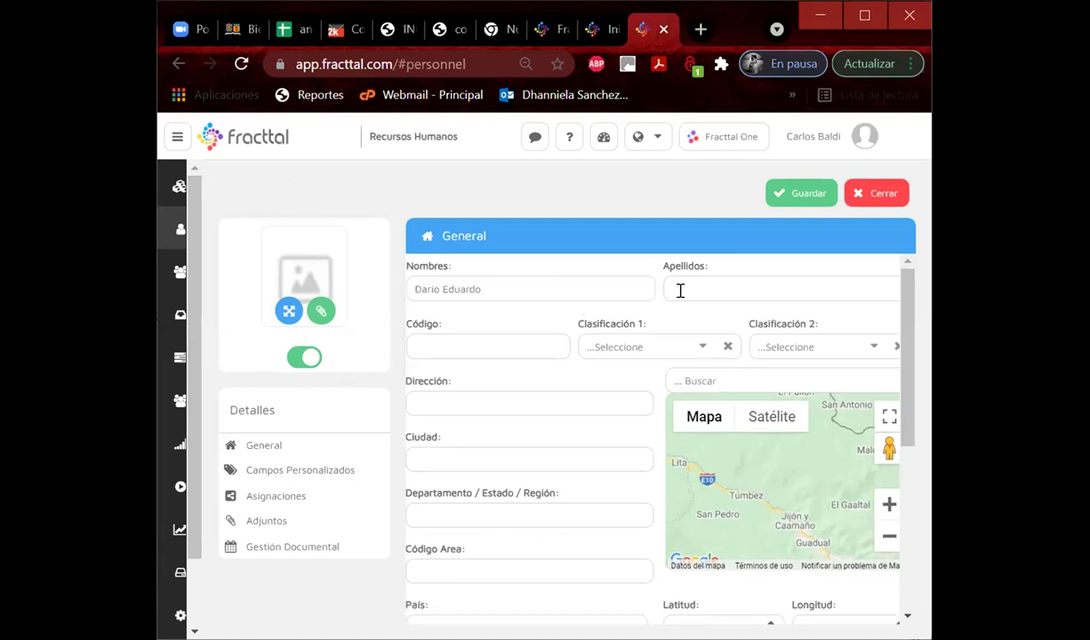
key(ctrl+v)
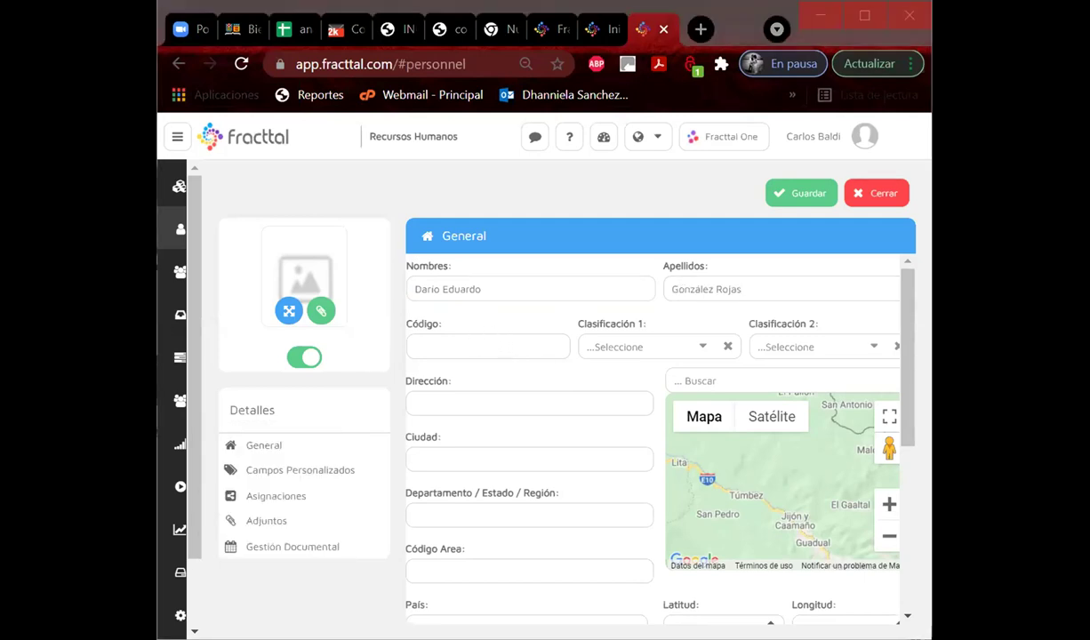
click(460, 344)
key(ctrl+v)
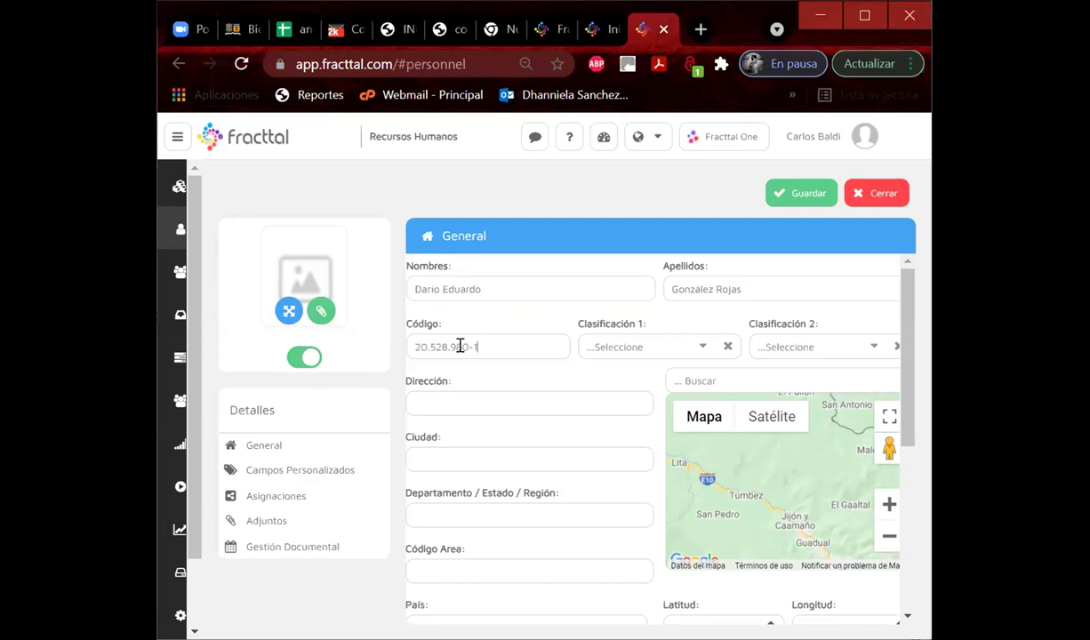
Classify the person as ALUMNO DIURNO in Clasificación 1 and TECNICO in Clasificación 2.
click(701, 348)
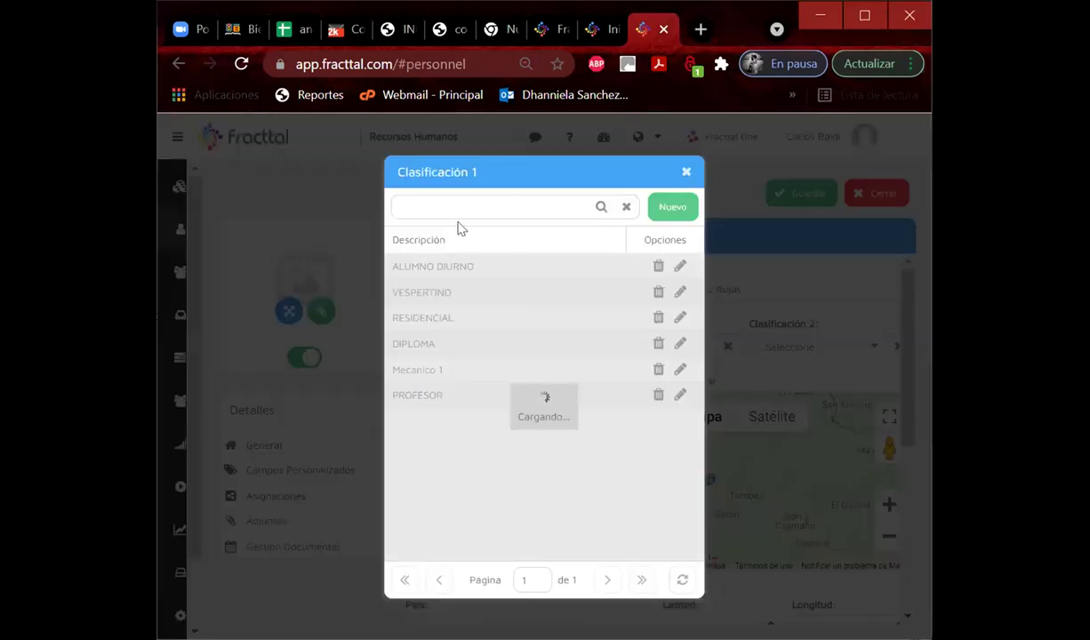
click(421, 266)
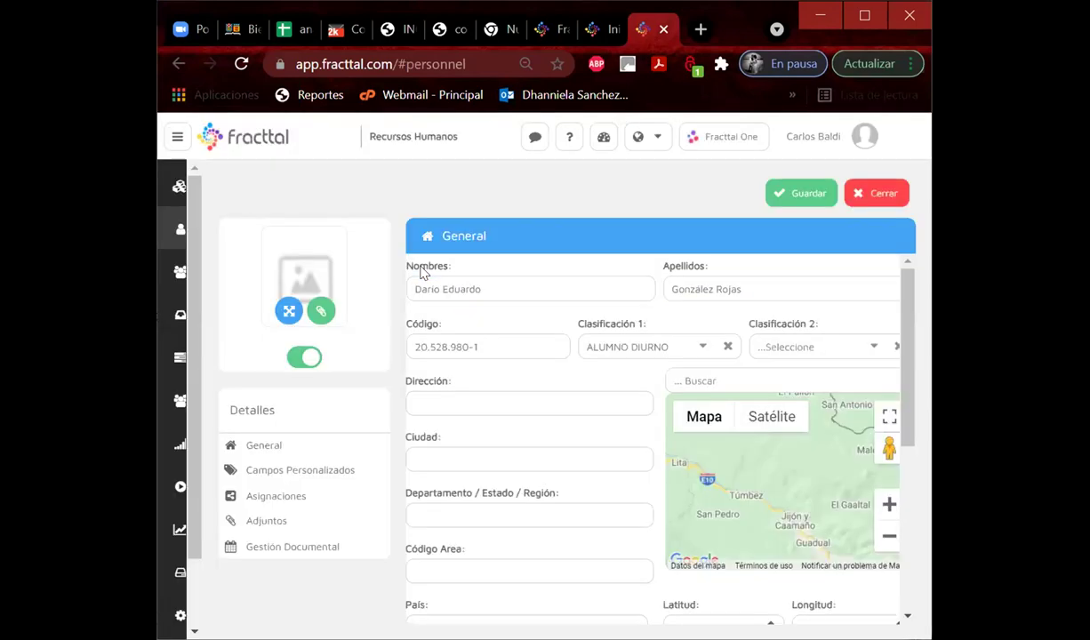
click(874, 349)
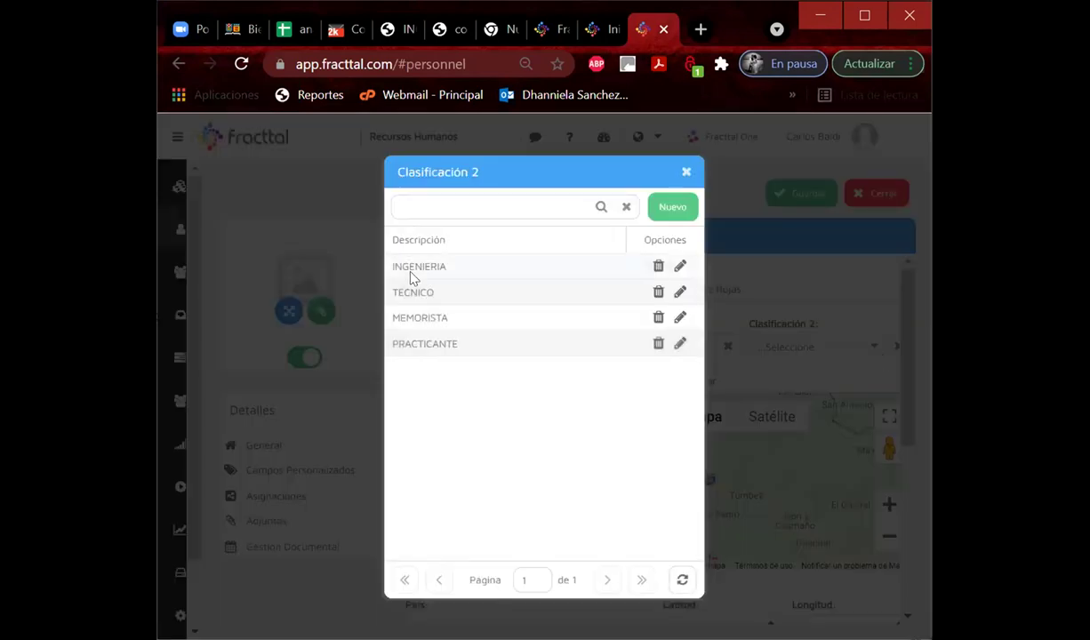
click(433, 293)
scroll(547, 497, down, 2)
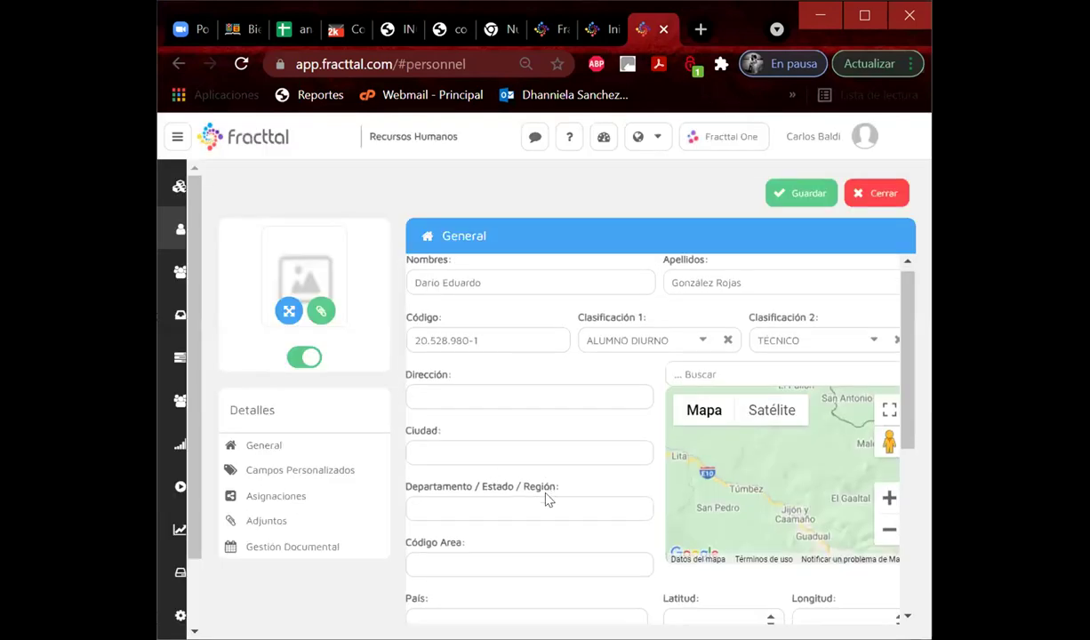
scroll(548, 500, down, 2)
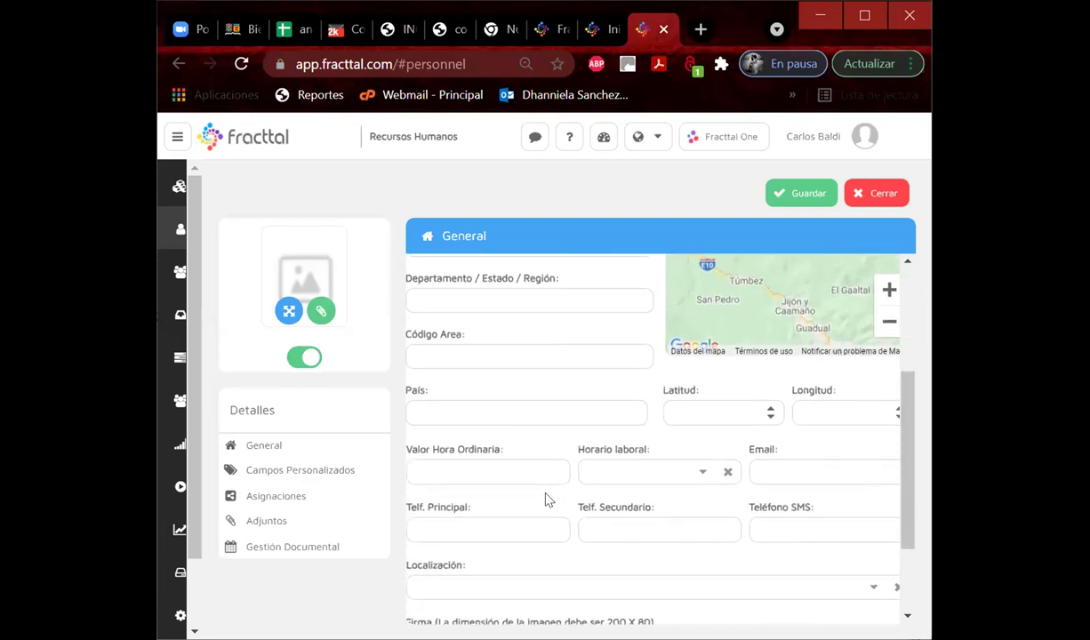
scroll(548, 499, down, 1)
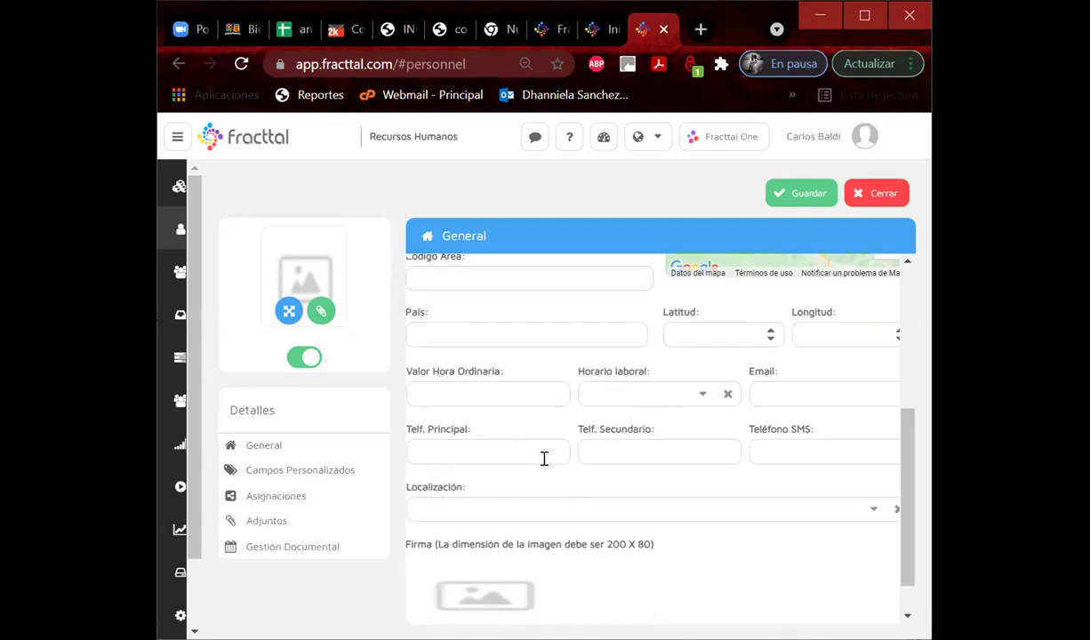
scroll(544, 458, down, 1)
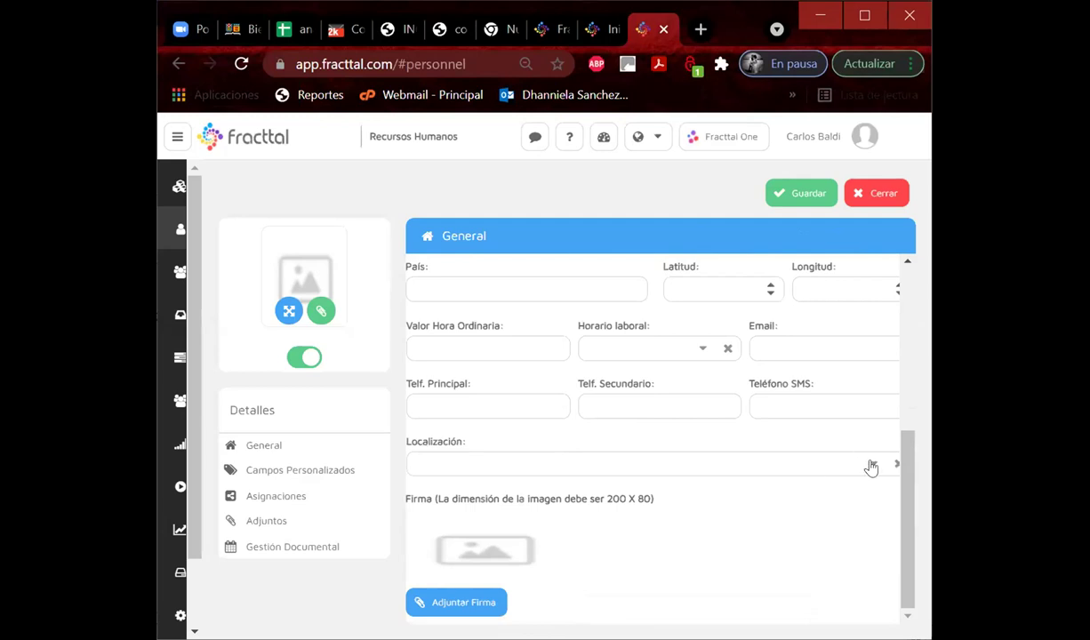
Give the person the Grupo G_MecanicaAutomotriz location, save the record, and go to Cuentas de Usuarios.
click(871, 467)
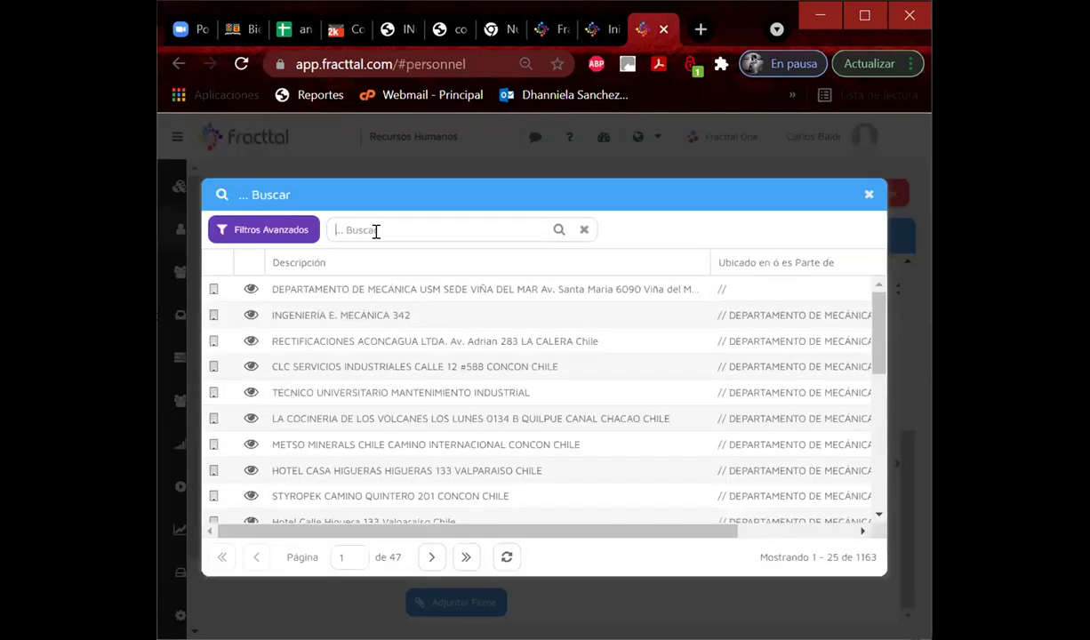
text(grupo g)
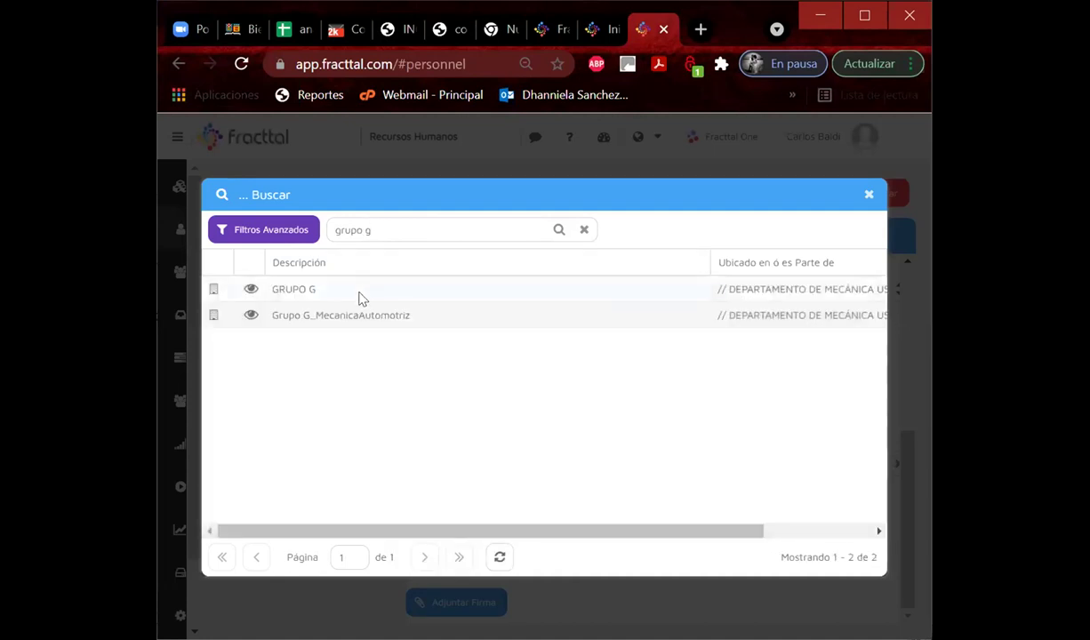
click(343, 317)
double_click(343, 316)
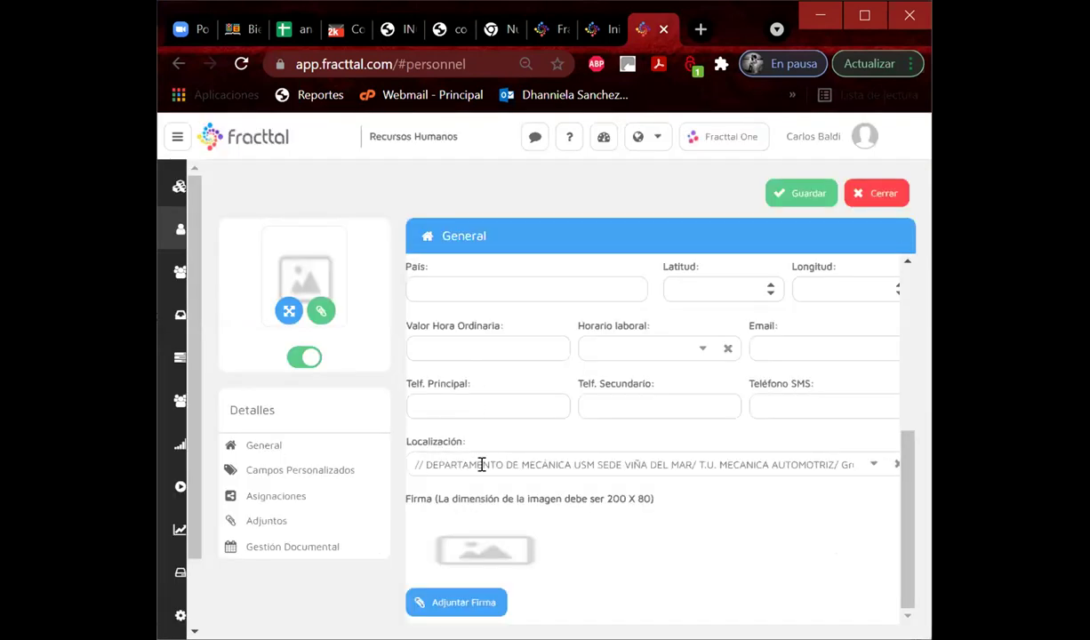
click(800, 194)
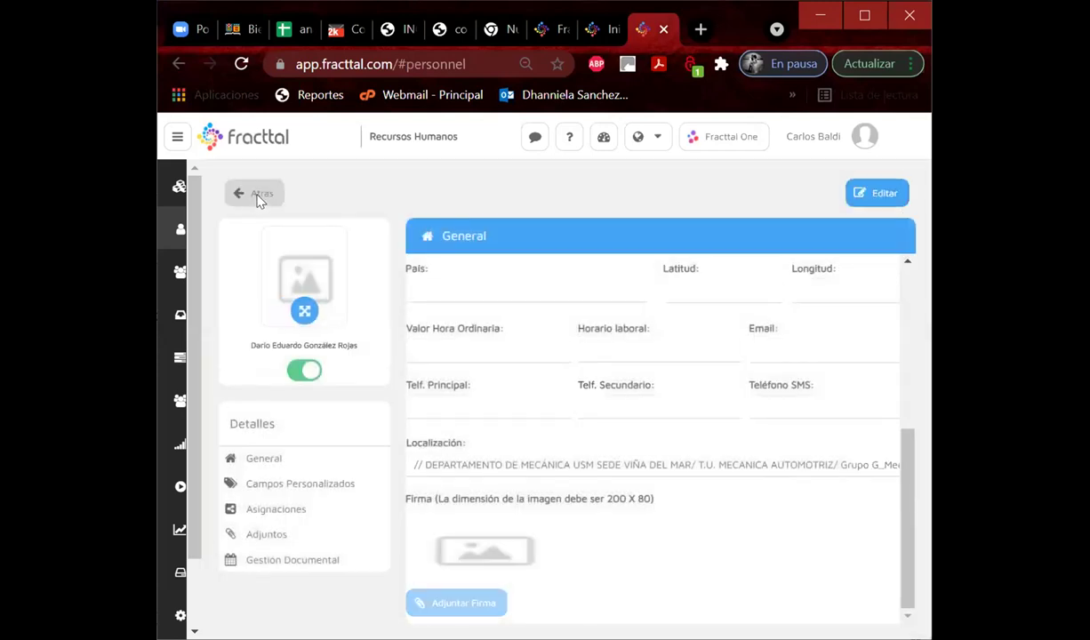
click(254, 194)
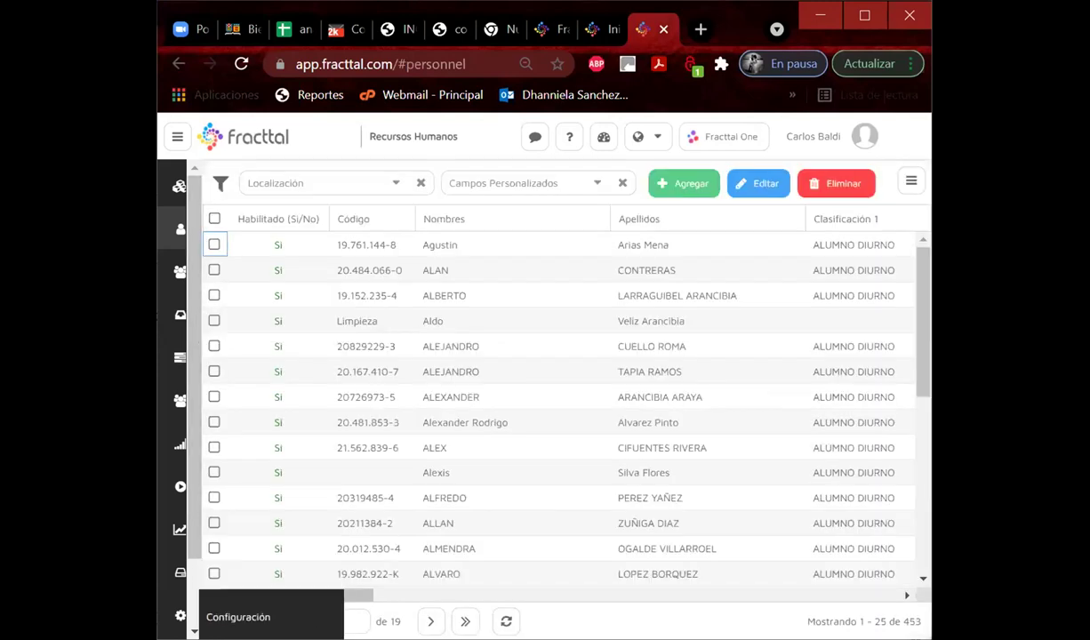
click(181, 616)
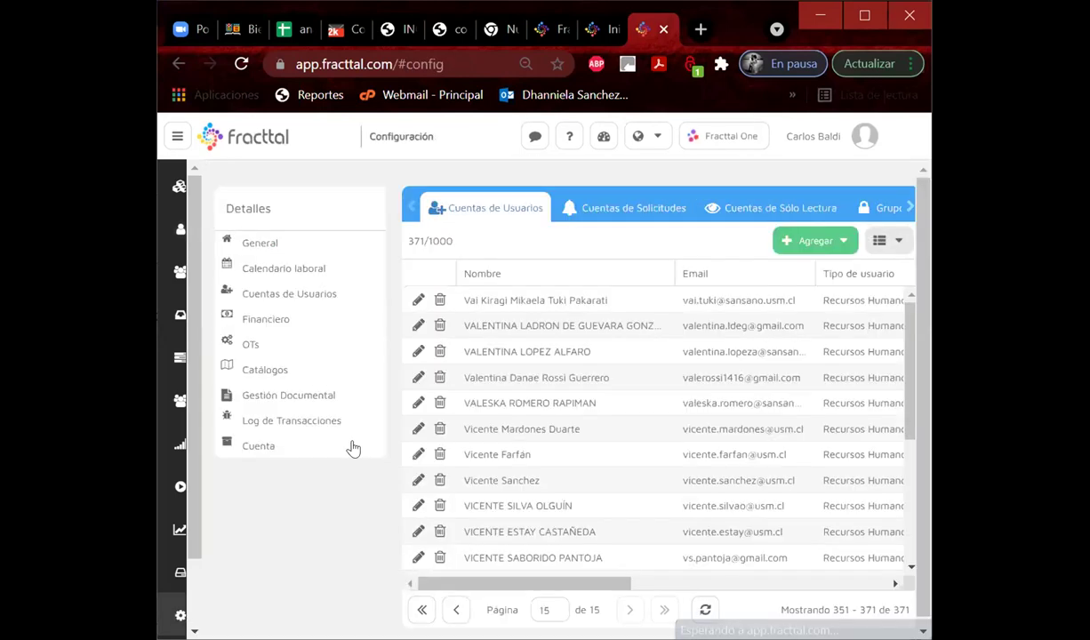
Create a user from the student's personnel record, enter their e-mail, and choose the Técnico profile.
click(815, 240)
click(826, 264)
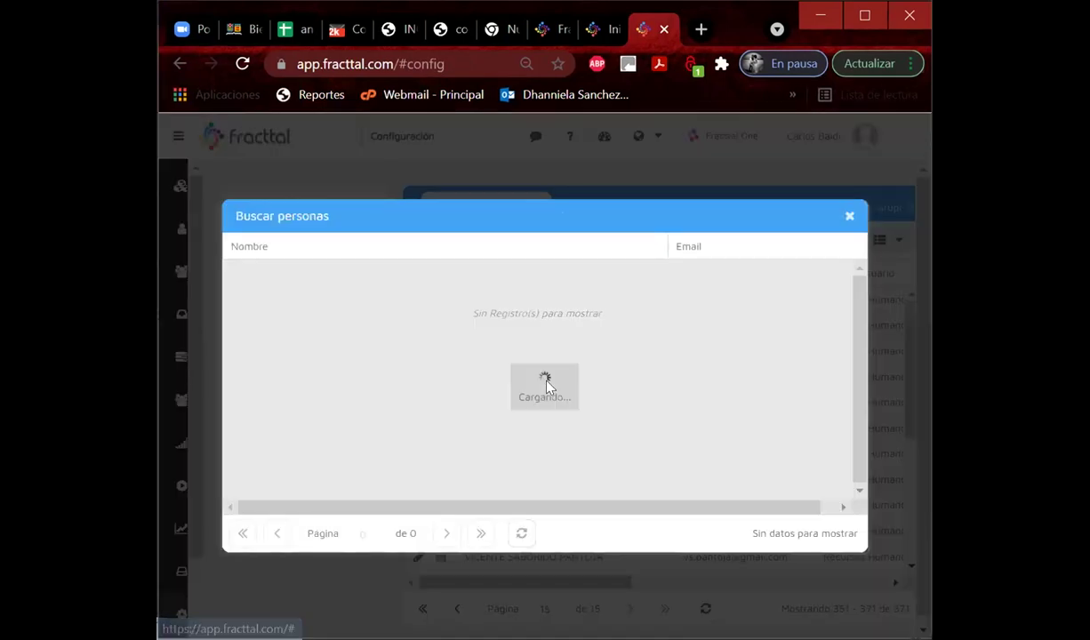
scroll(276, 342, down, 3)
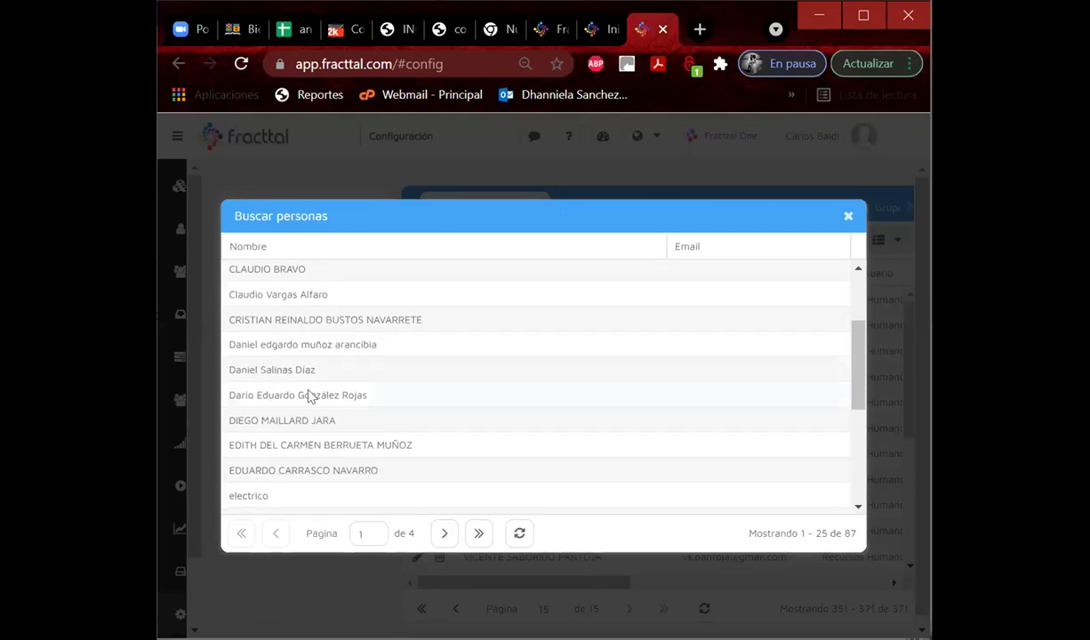
click(312, 394)
click(409, 284)
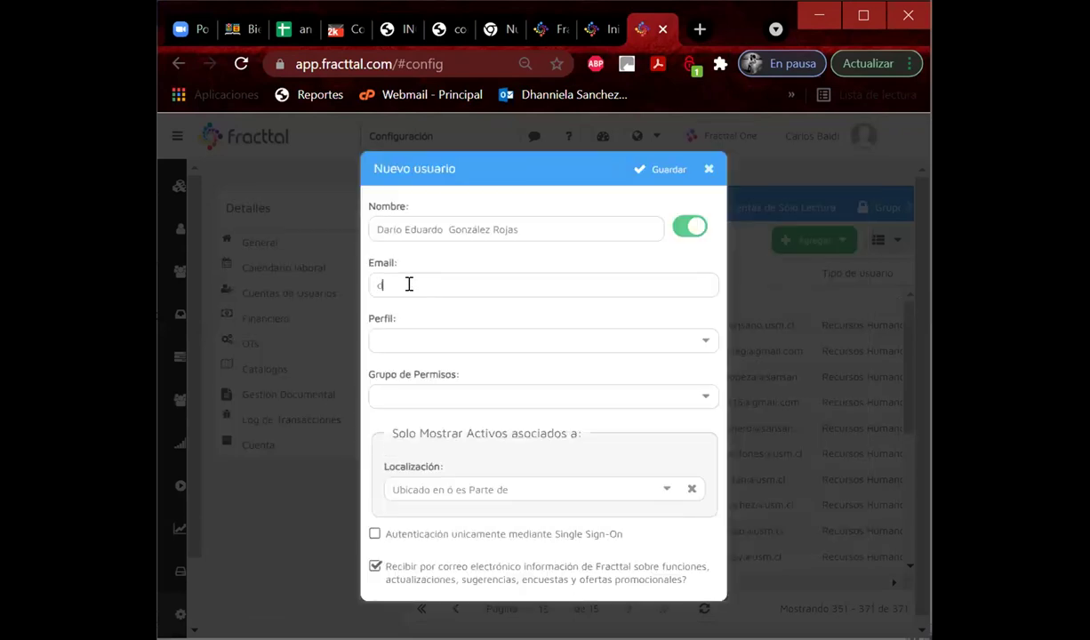
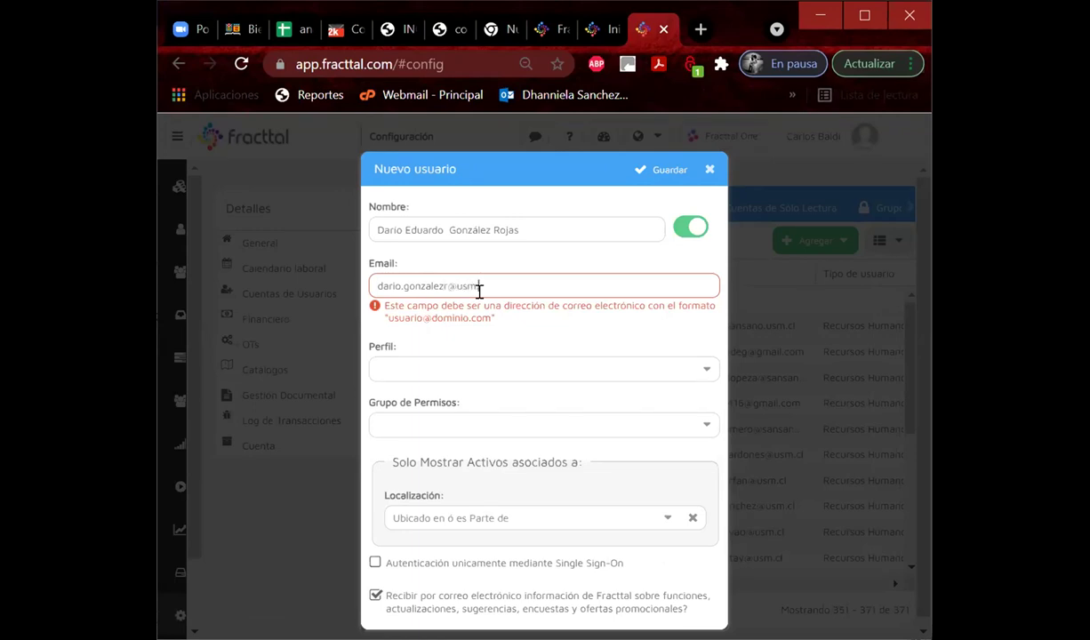
click(445, 336)
click(416, 394)
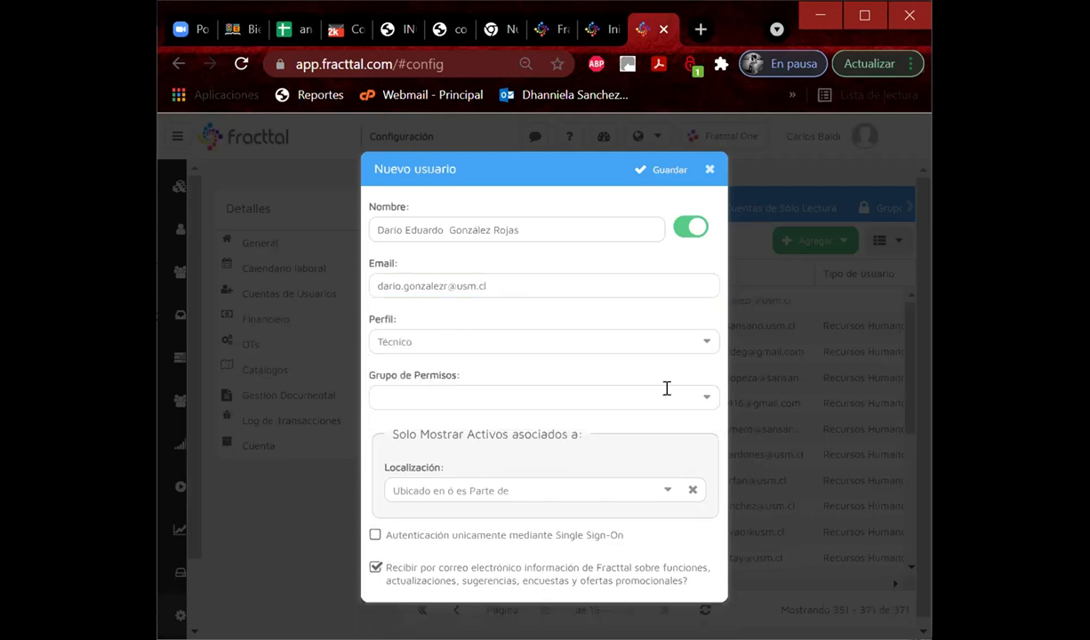
Set the account's permission group to LIDER.
click(707, 402)
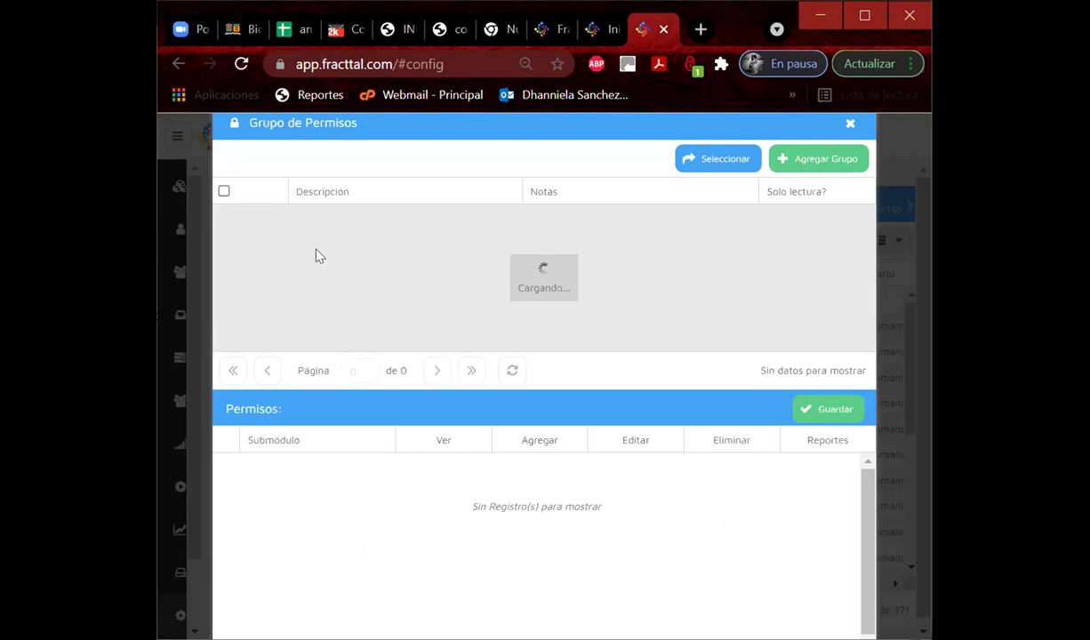
click(302, 243)
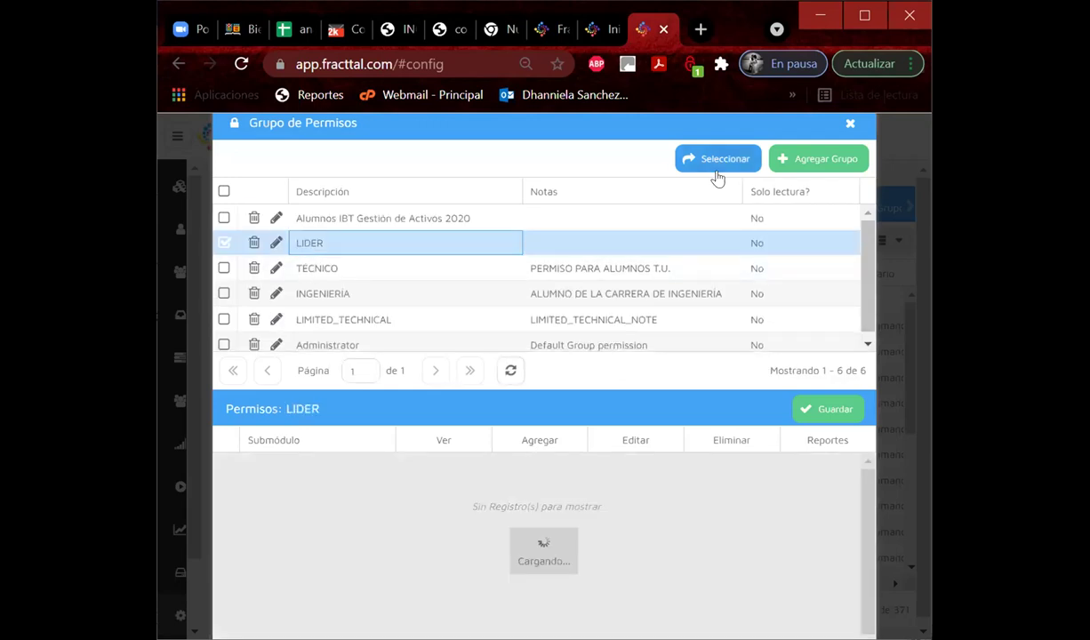
click(720, 160)
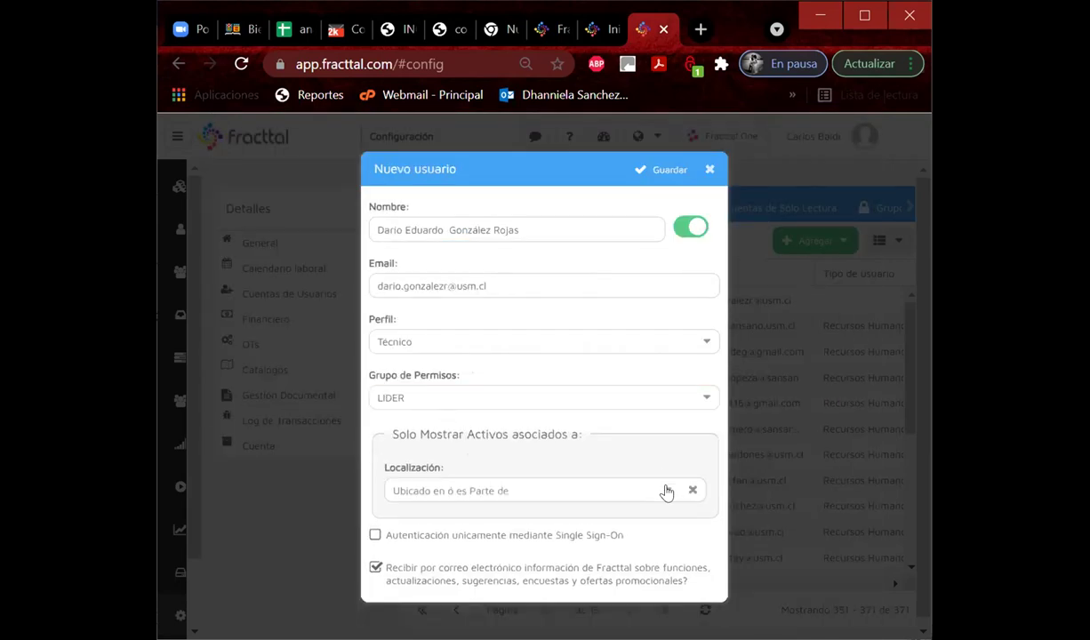
Assign the Grupo G_MecanicaAutomotriz location, save the account, and return to Recursos Humanos.
click(667, 490)
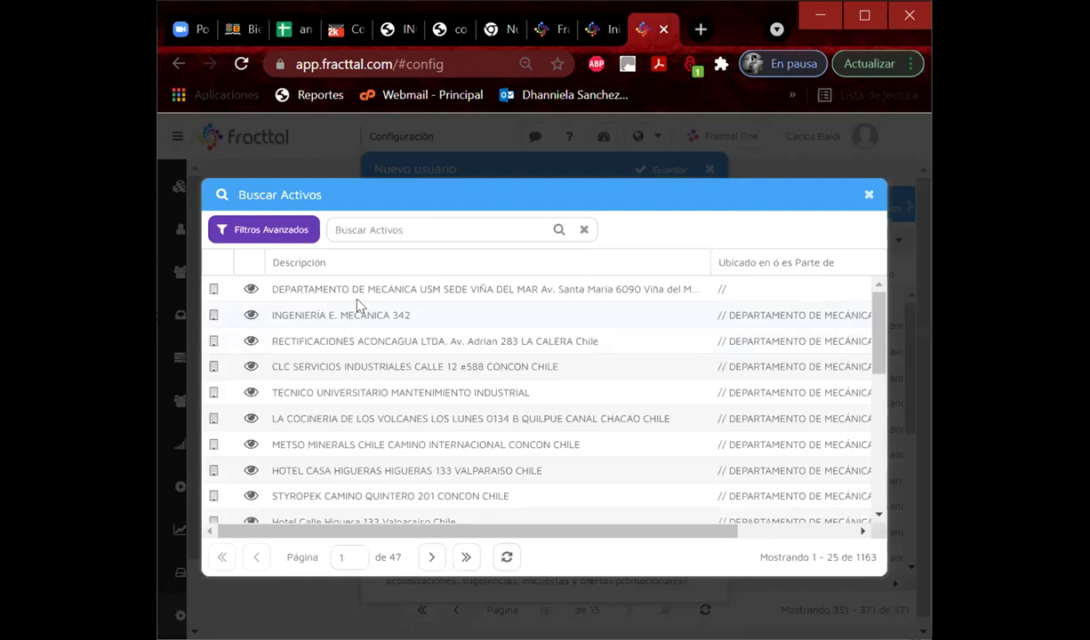
text(grupo g)
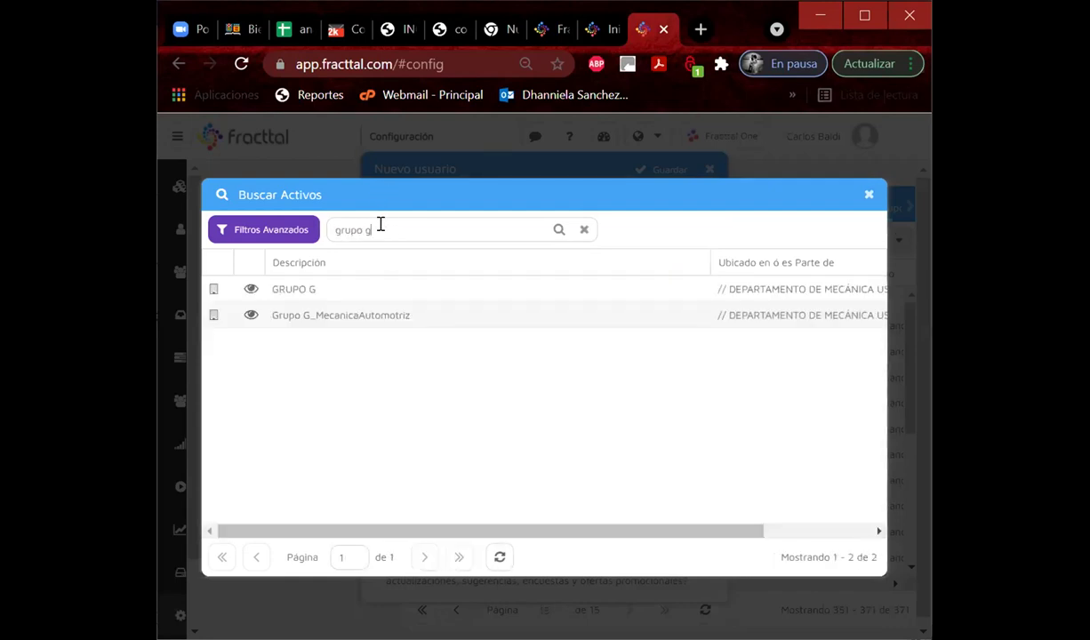
click(366, 314)
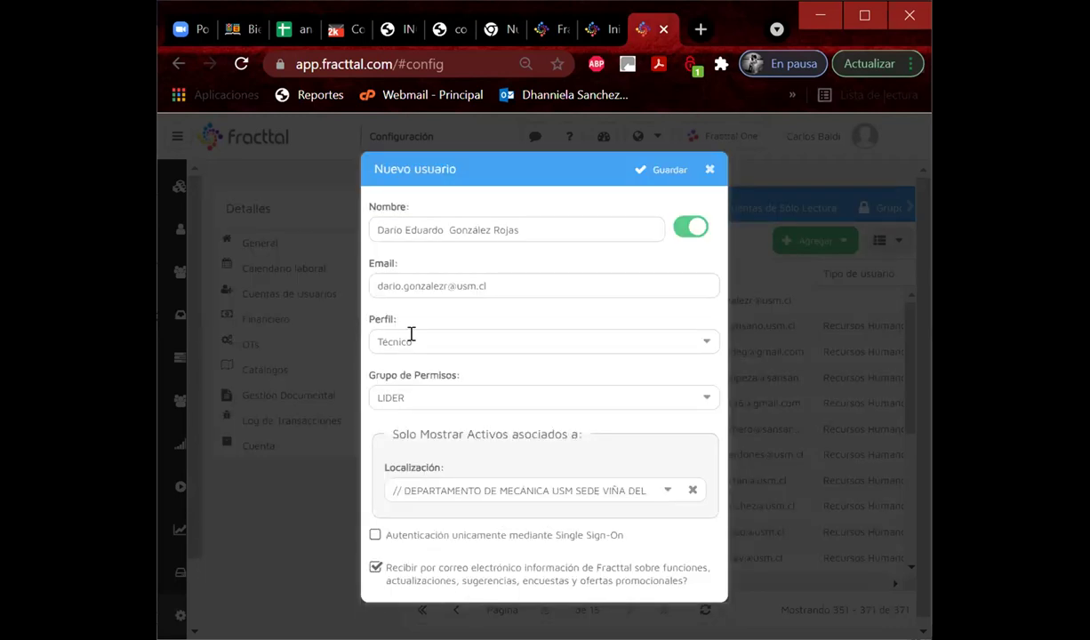
click(659, 178)
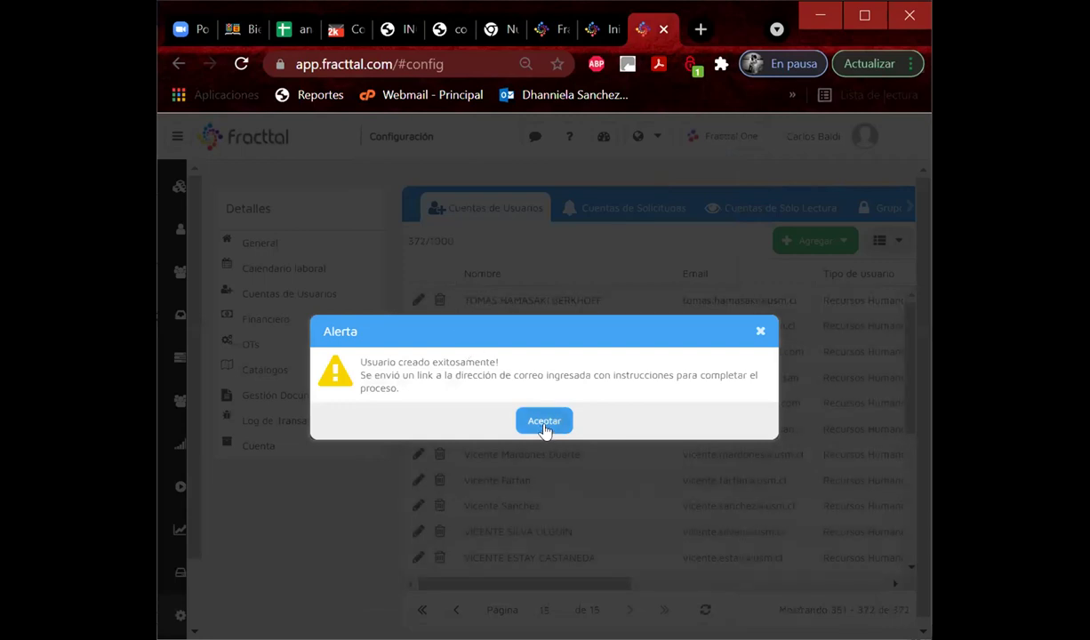
click(544, 421)
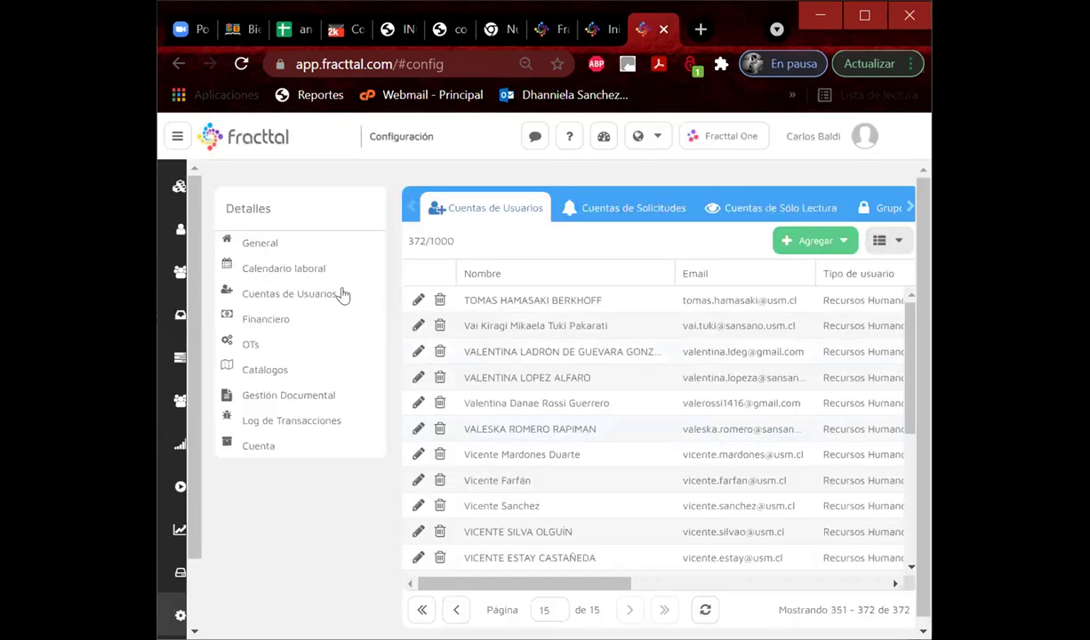
click(219, 240)
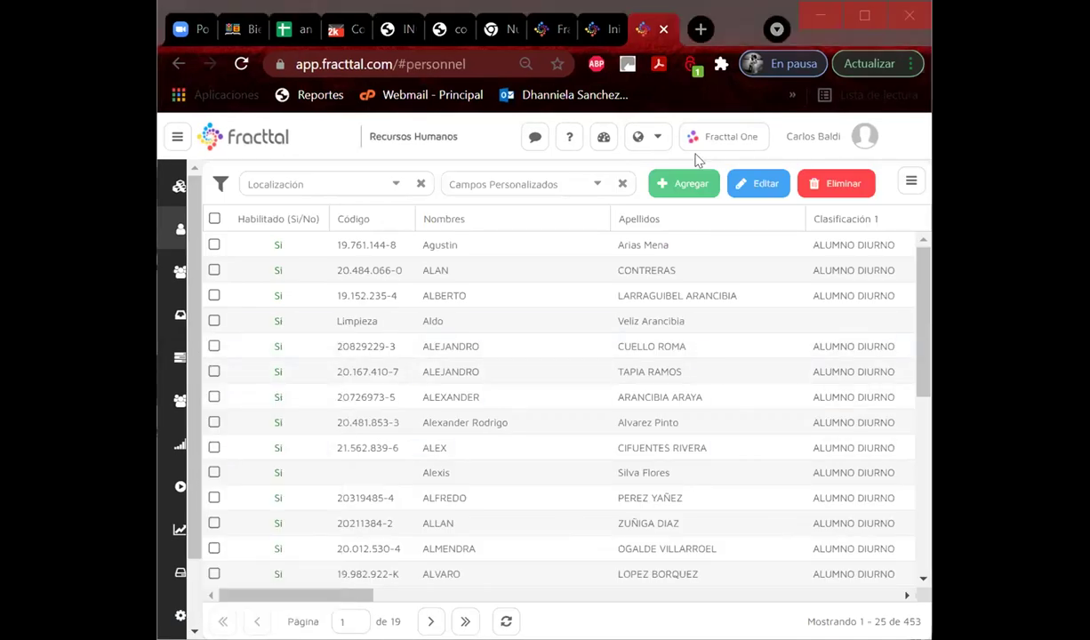
Start a new person record with the student's first names in Nombres and surnames in Apellidos.
double_click(281, 271)
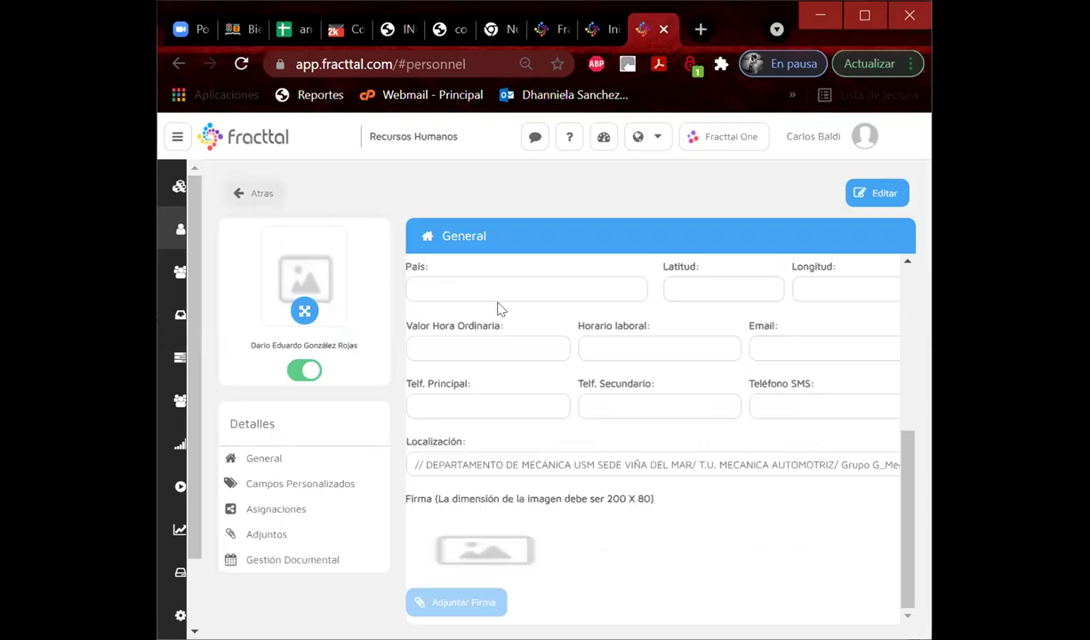
click(458, 287)
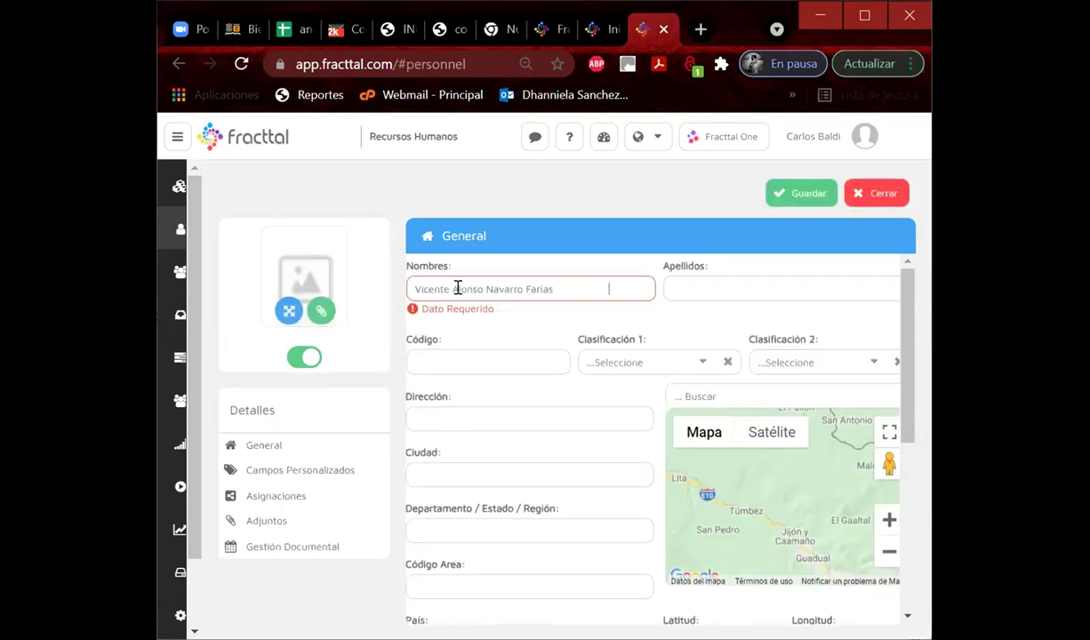
drag(486, 287, 552, 286)
key(ctrl+x)
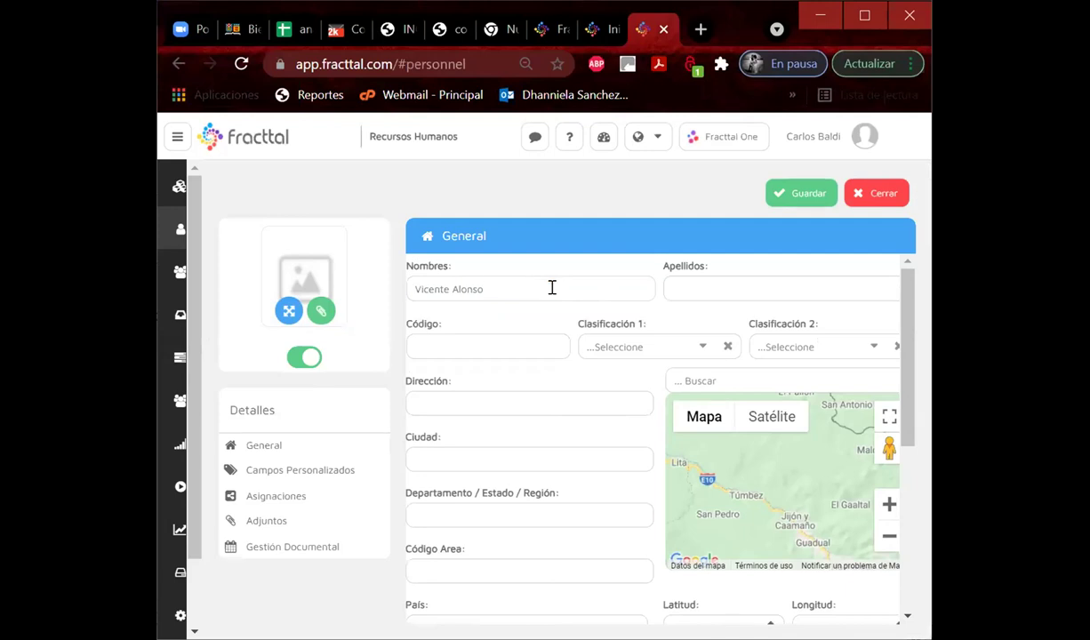
click(730, 290)
key(ctrl+v)
Paste the student's ID code and classify them as ALUMNO DIURNO and TÉCNICO.
click(264, 444)
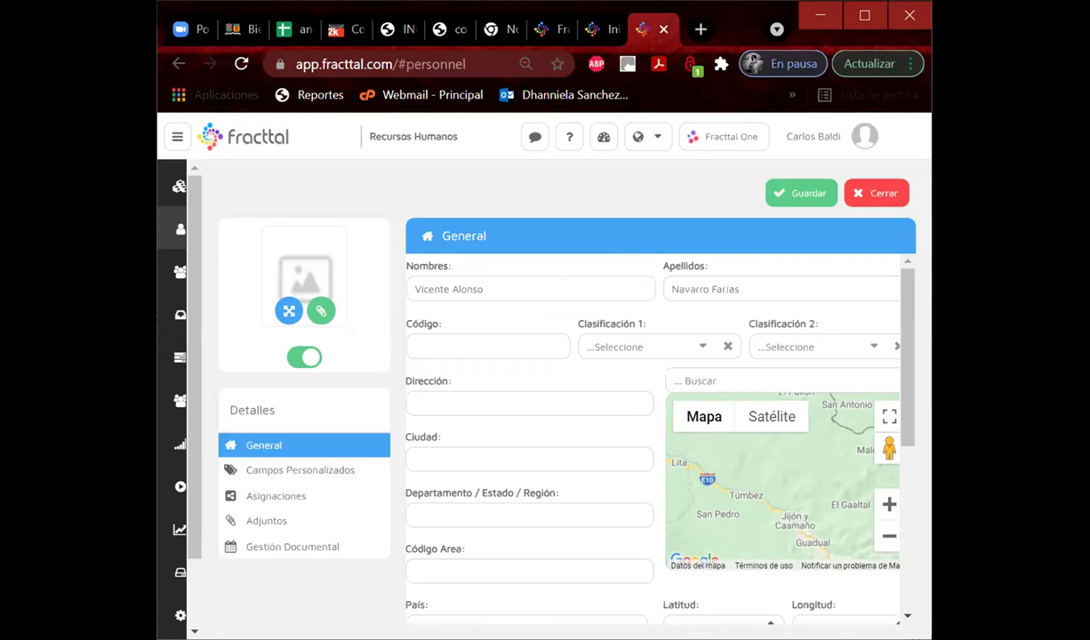
key(alt+Tab)
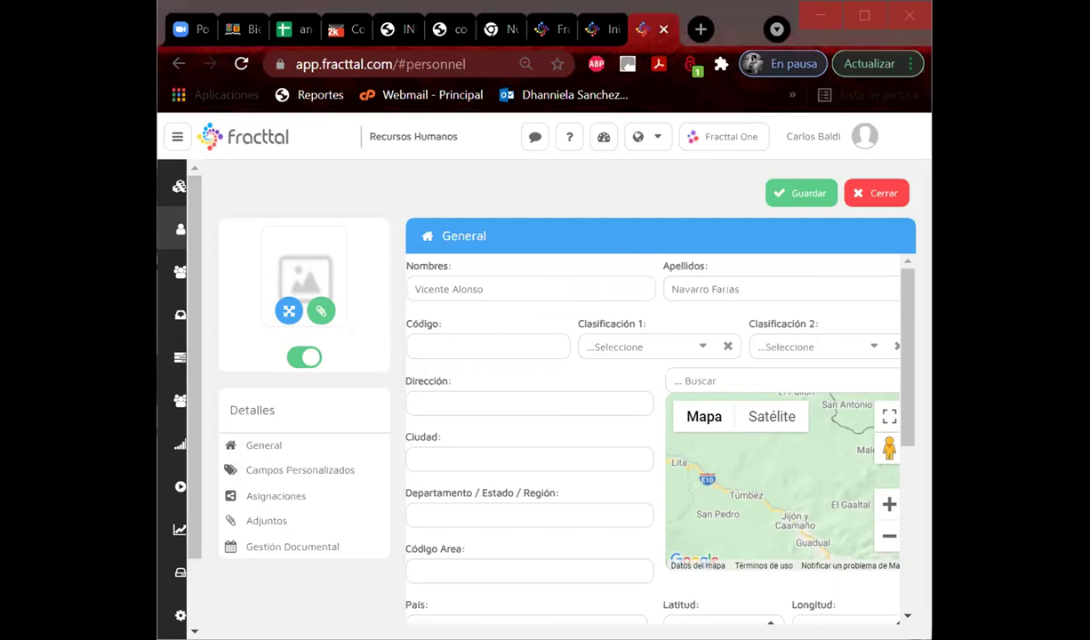
click(412, 344)
key(ctrl+v)
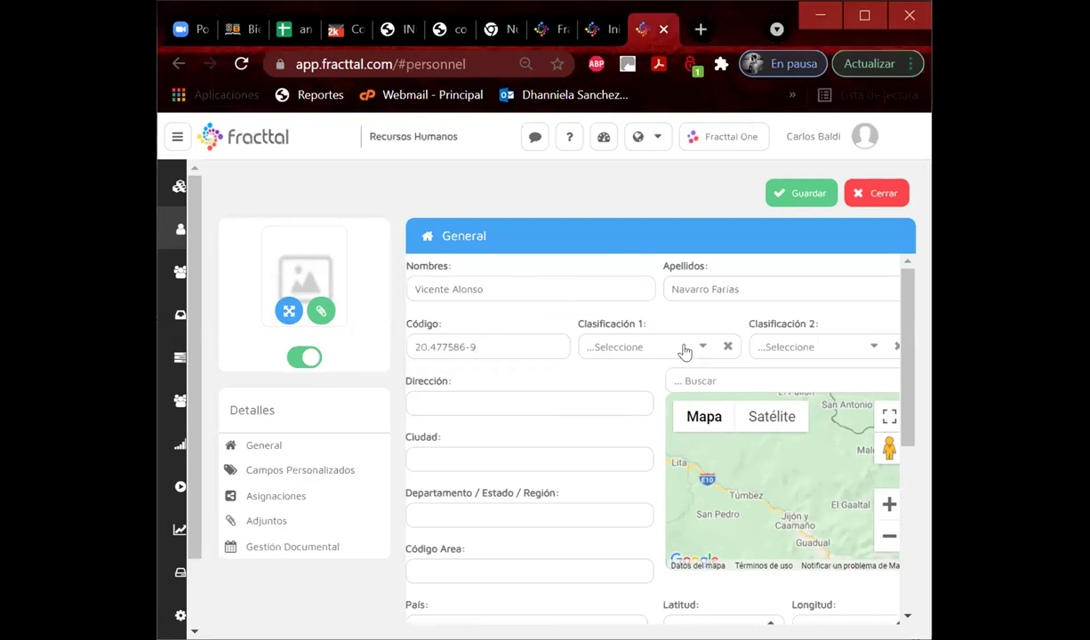
click(684, 353)
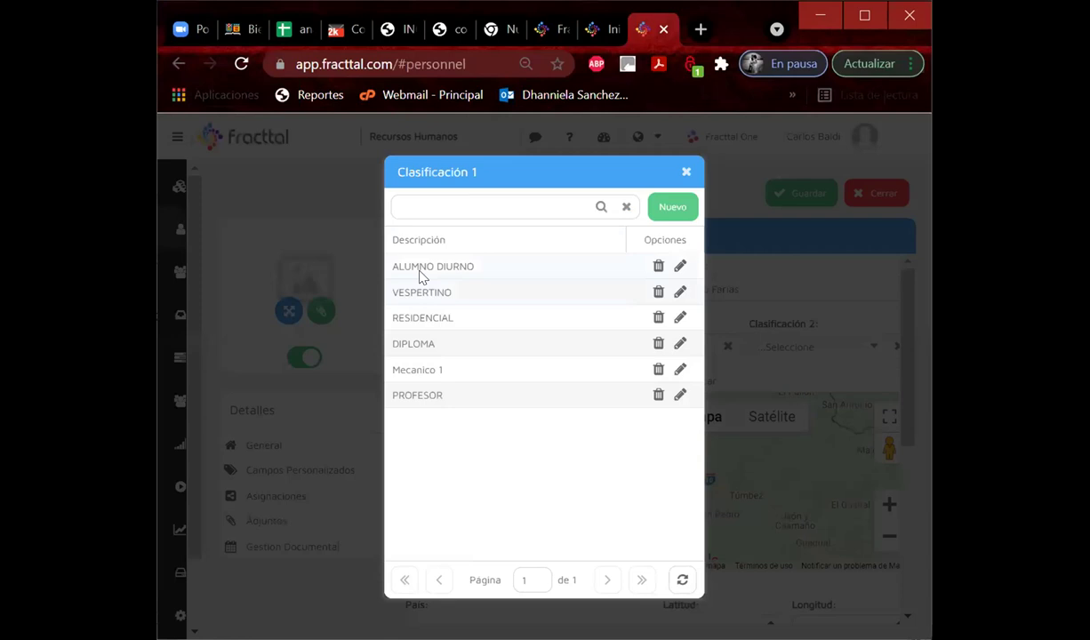
click(419, 273)
click(866, 345)
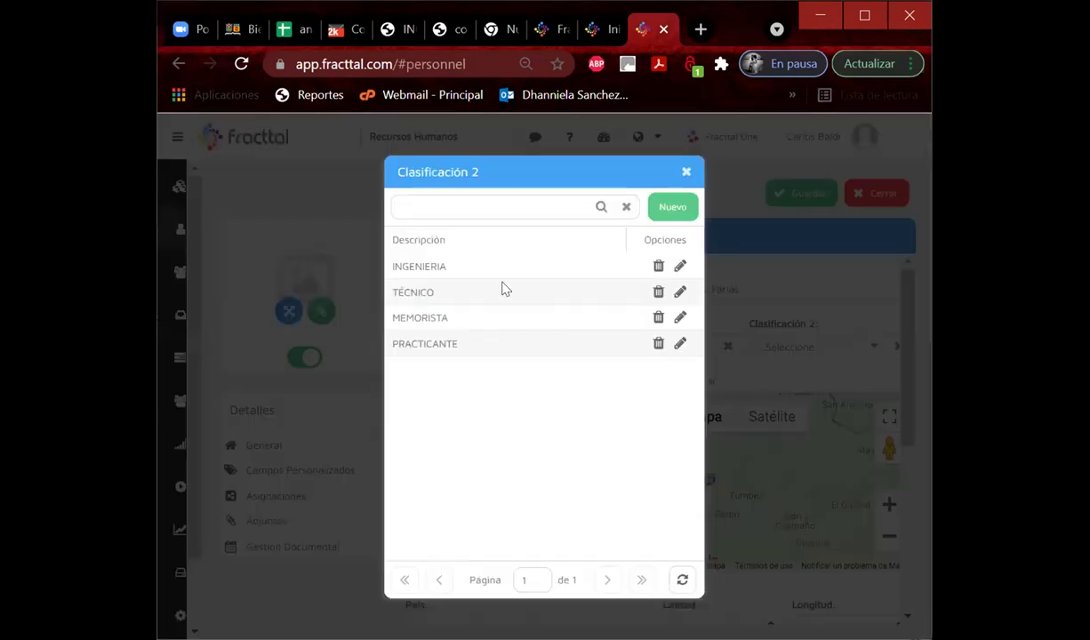
click(438, 289)
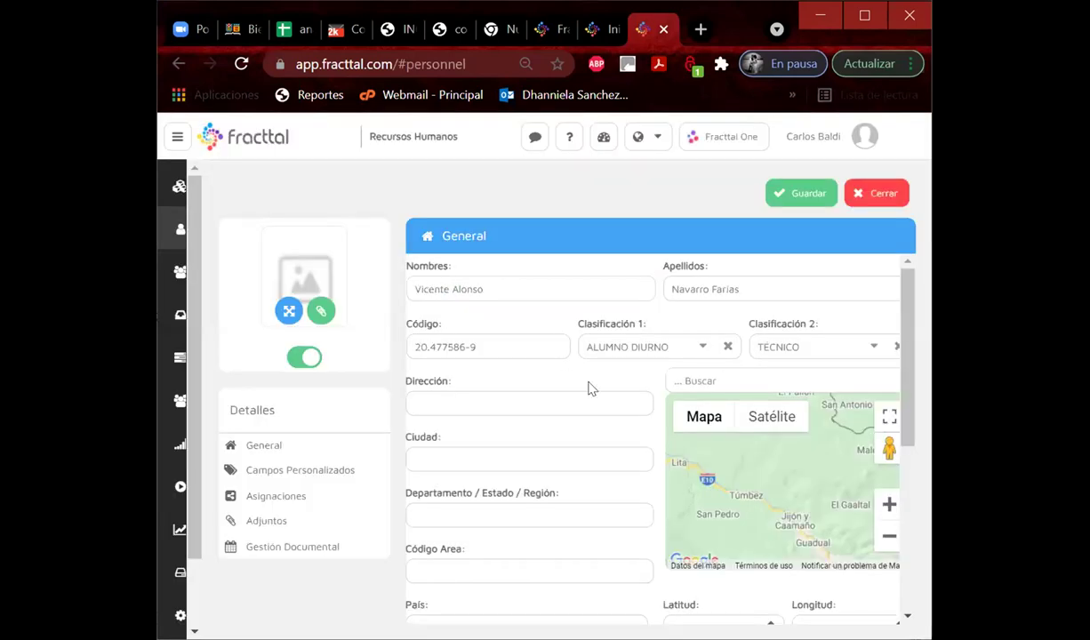
scroll(775, 456, down, 4)
Search 'gru' to set the location to Grupo G_MecanicaAutomotriz, save, and go back to the personnel list.
click(836, 457)
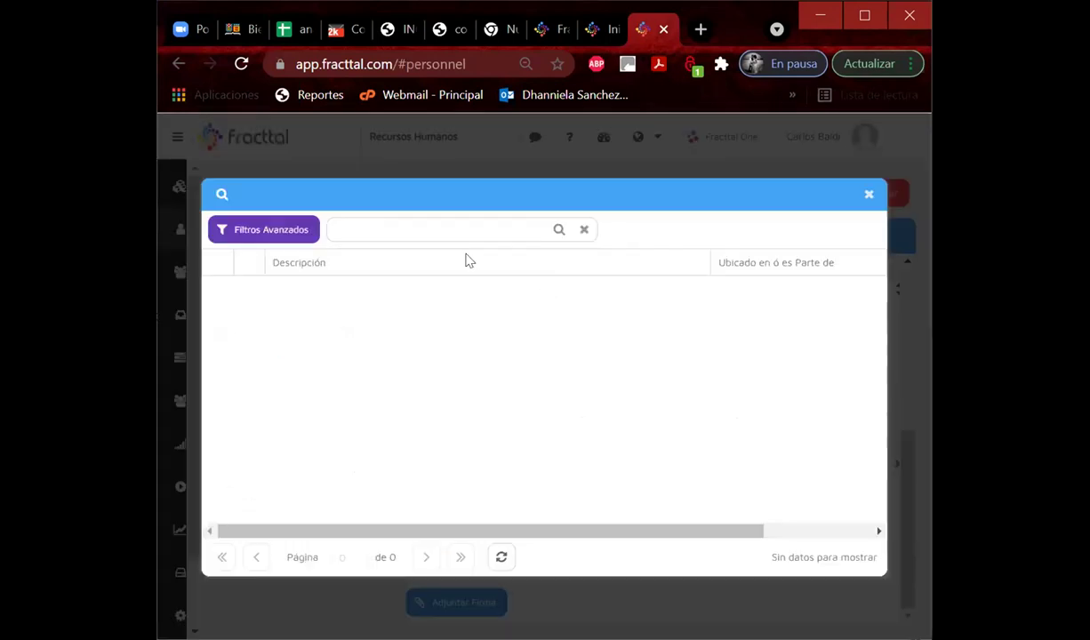
text(grupo g)
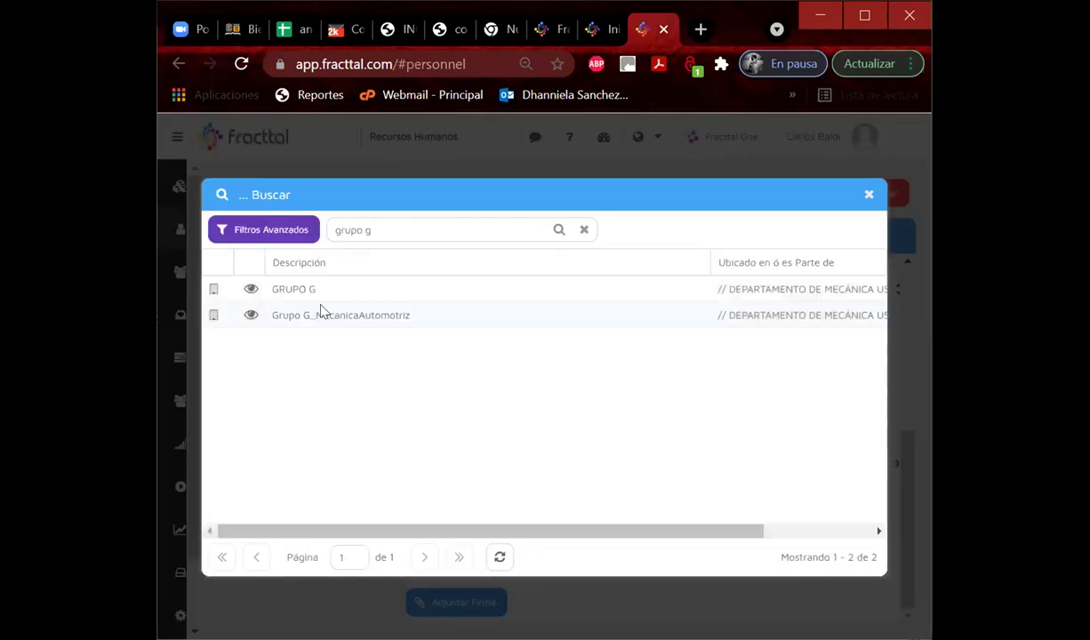
click(318, 316)
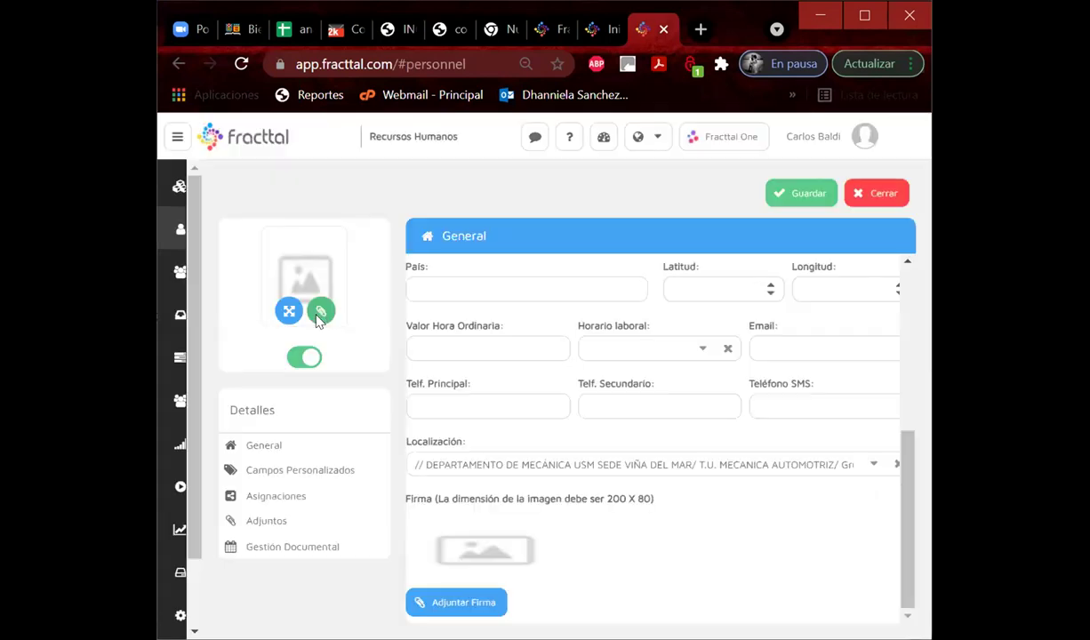
click(781, 201)
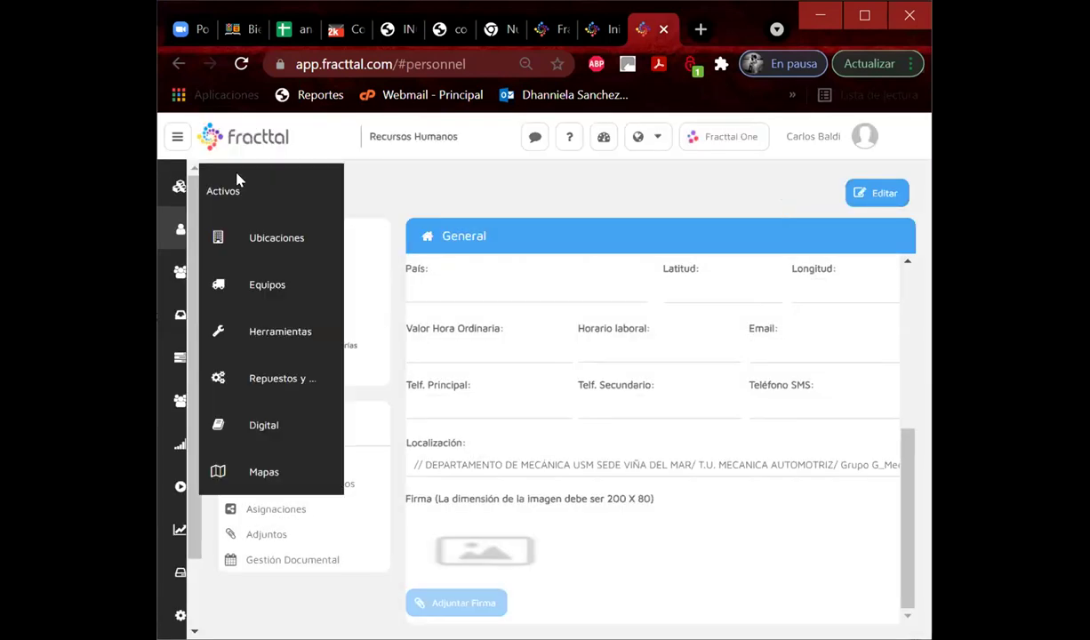
click(254, 200)
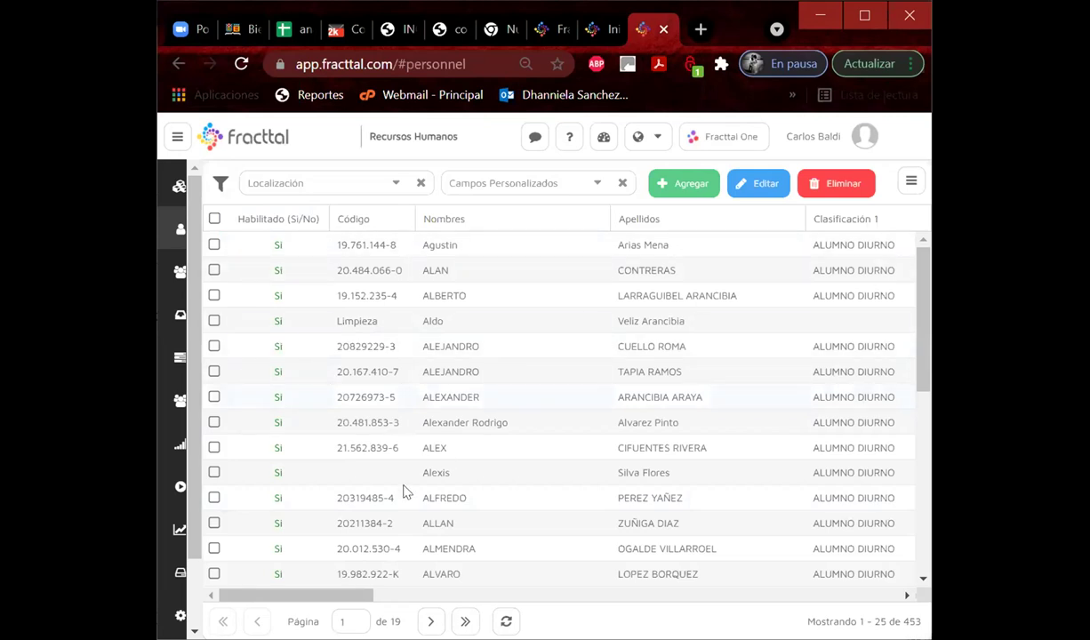
In Cuentas de Usuarios, add a user from Recursos Humanos and select the student on the last page.
click(180, 615)
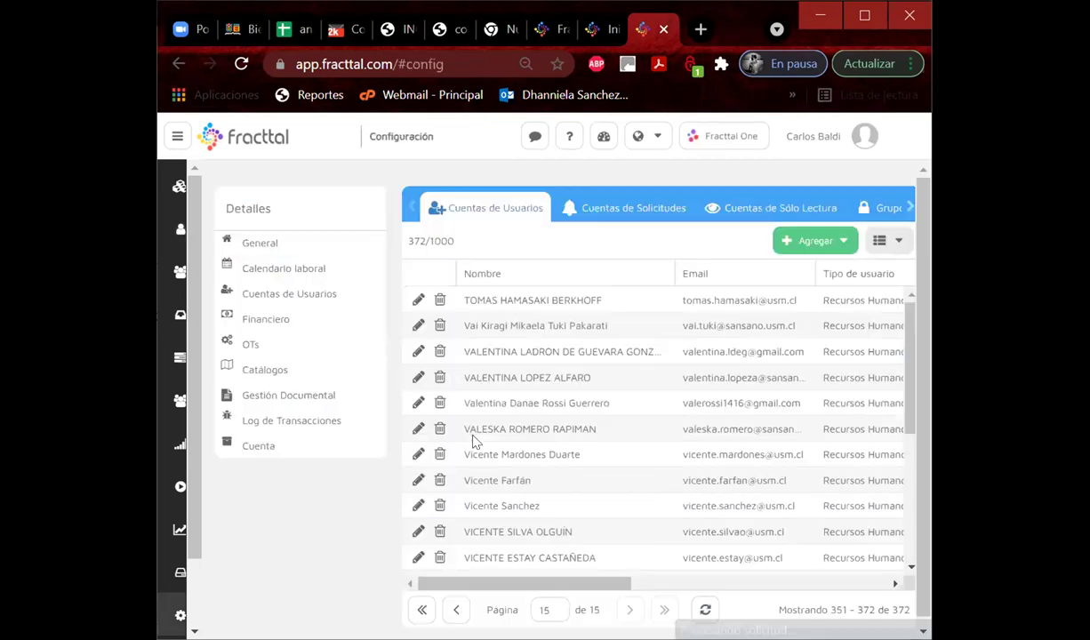
click(831, 241)
click(820, 269)
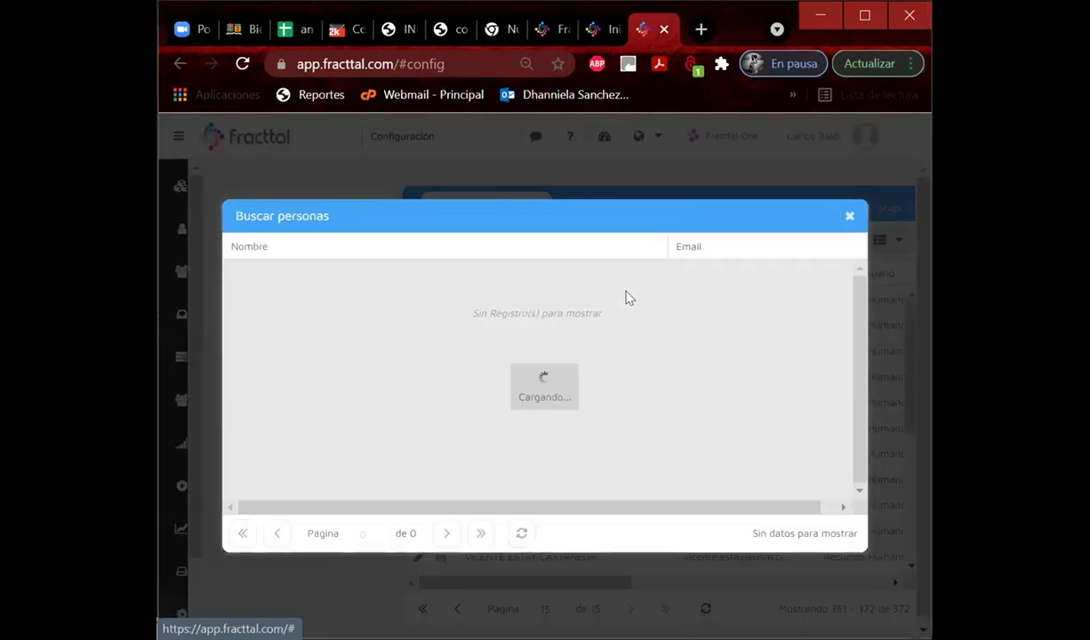
click(474, 533)
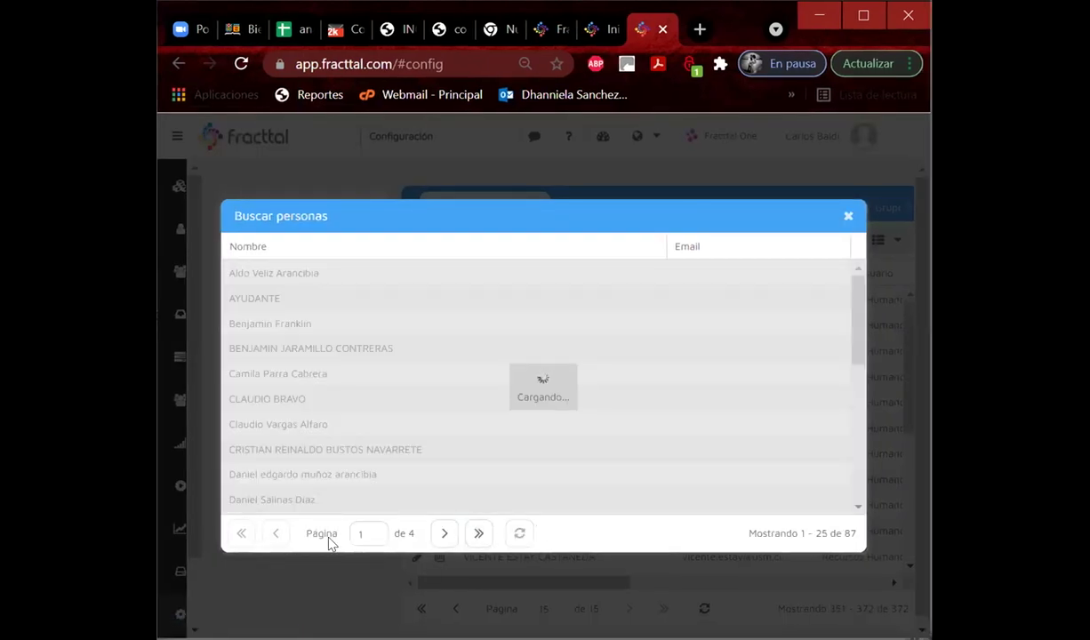
scroll(362, 397, down, 1)
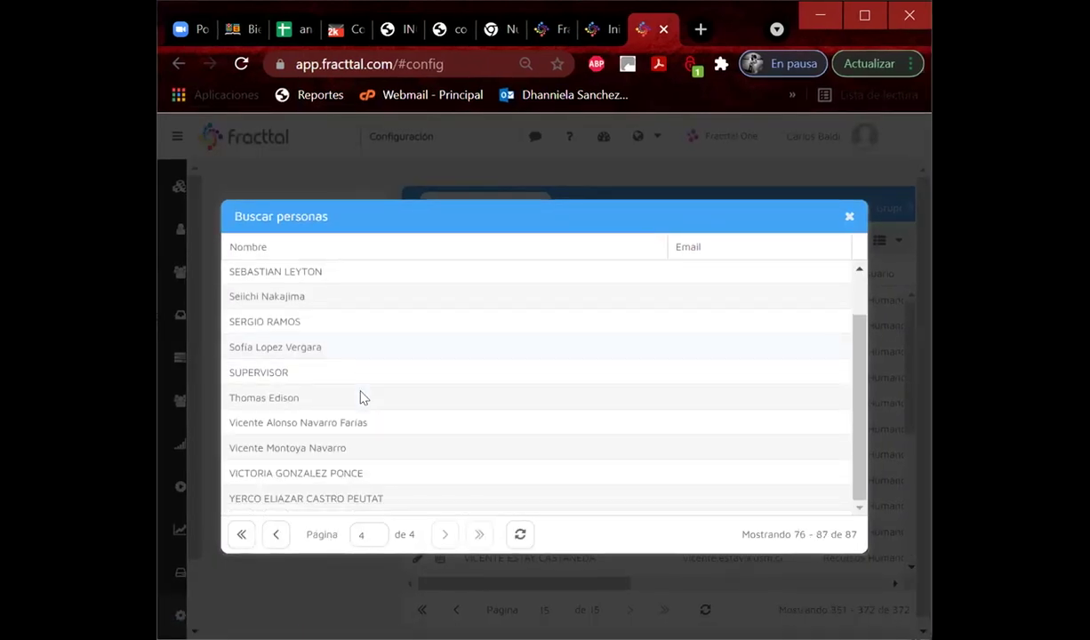
click(330, 426)
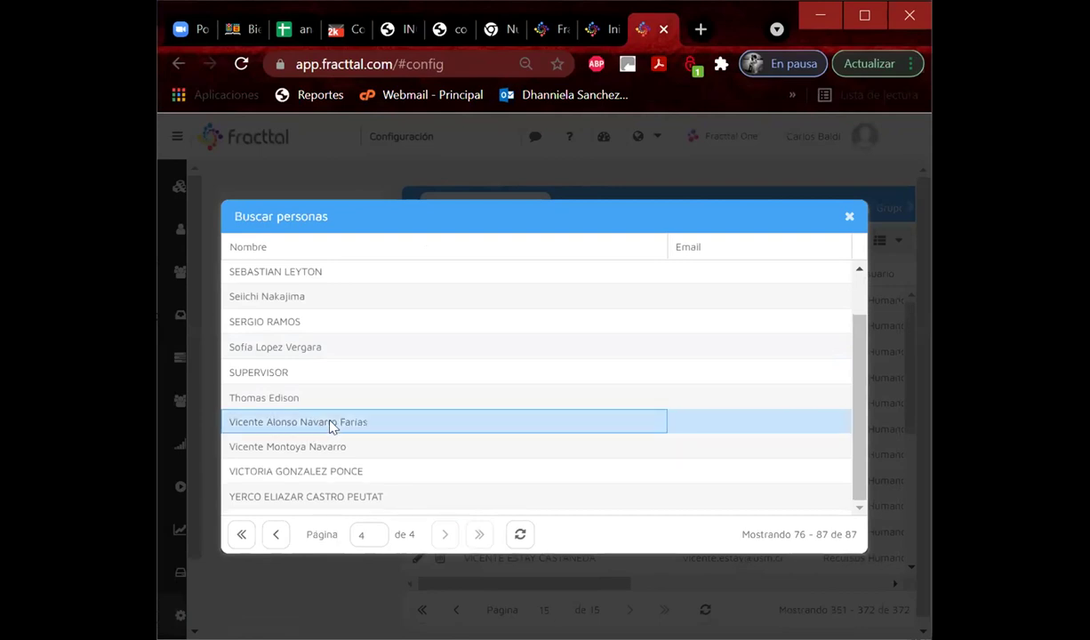
Create a new user from the student's person record and enter their e-mail address.
double_click(330, 425)
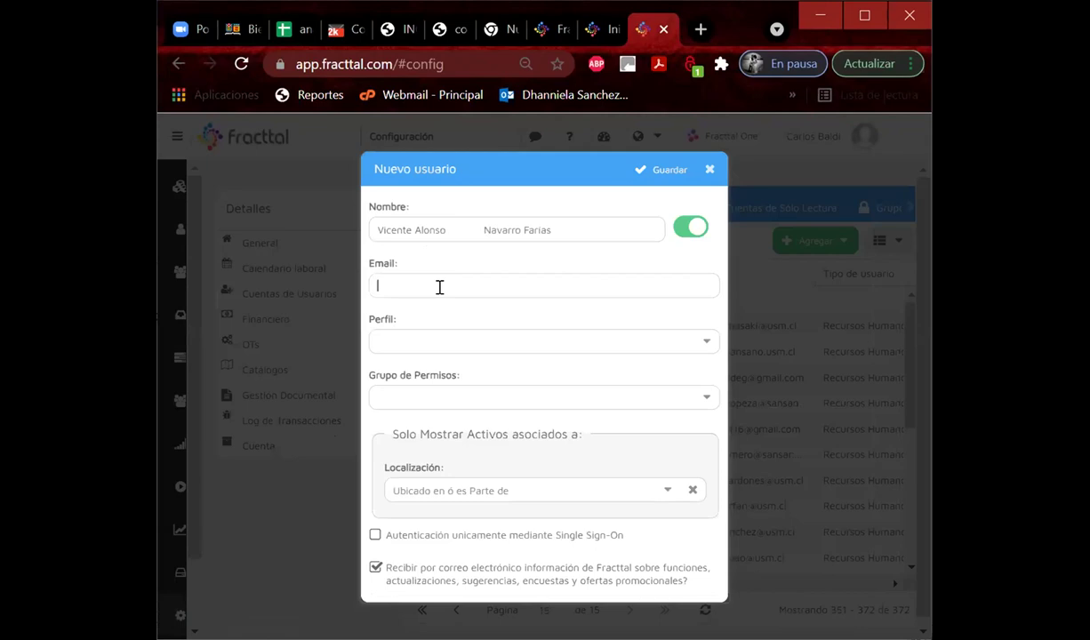
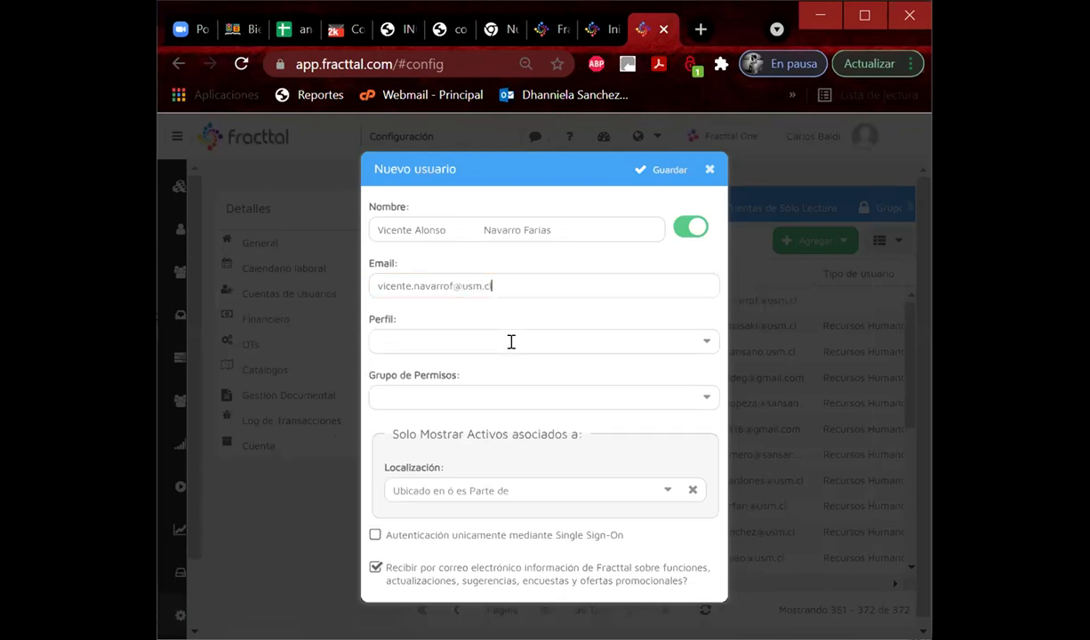
Set the user's profile to Técnico and permission group to LIDER.
click(698, 347)
click(411, 390)
click(710, 403)
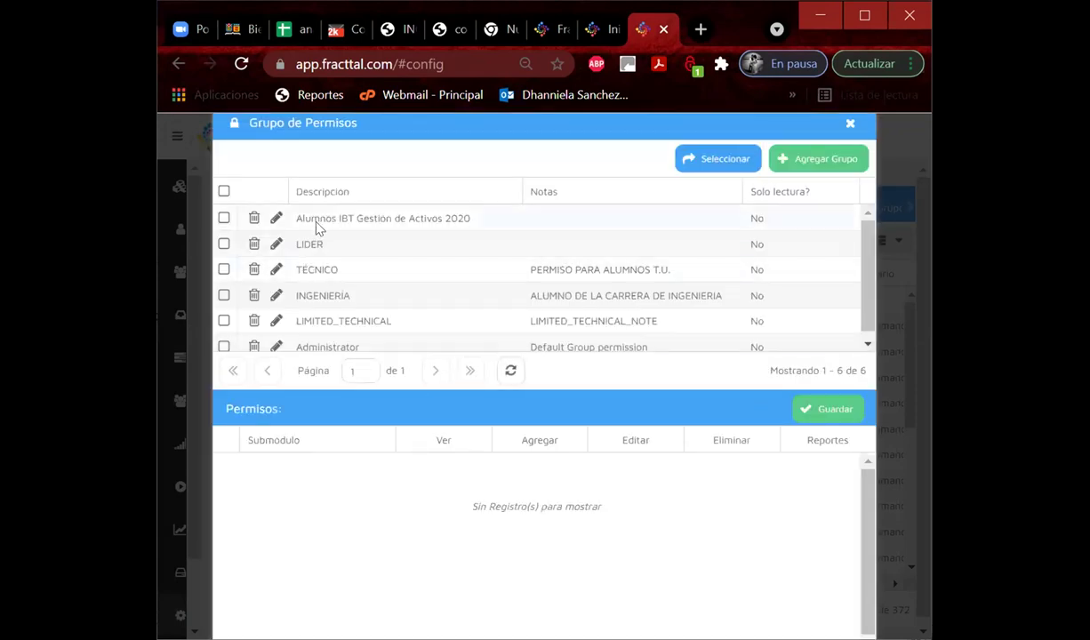
click(317, 247)
click(712, 160)
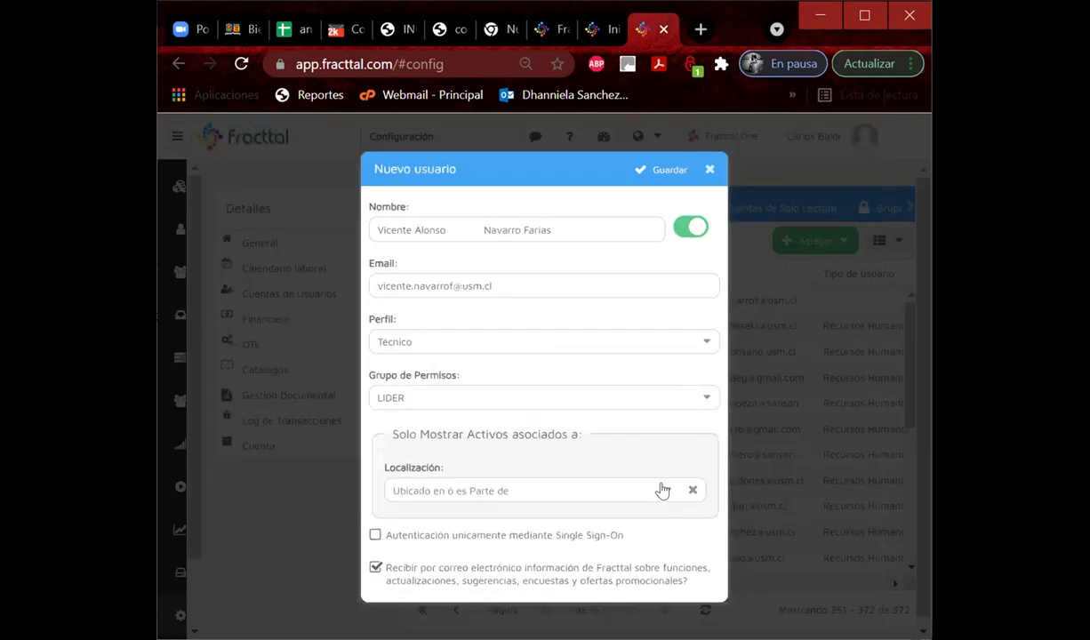
Search 'grupo g' and assign Grupo G_MecanicaAutomotriz as the user's location.
click(663, 490)
click(410, 229)
text(grupo)
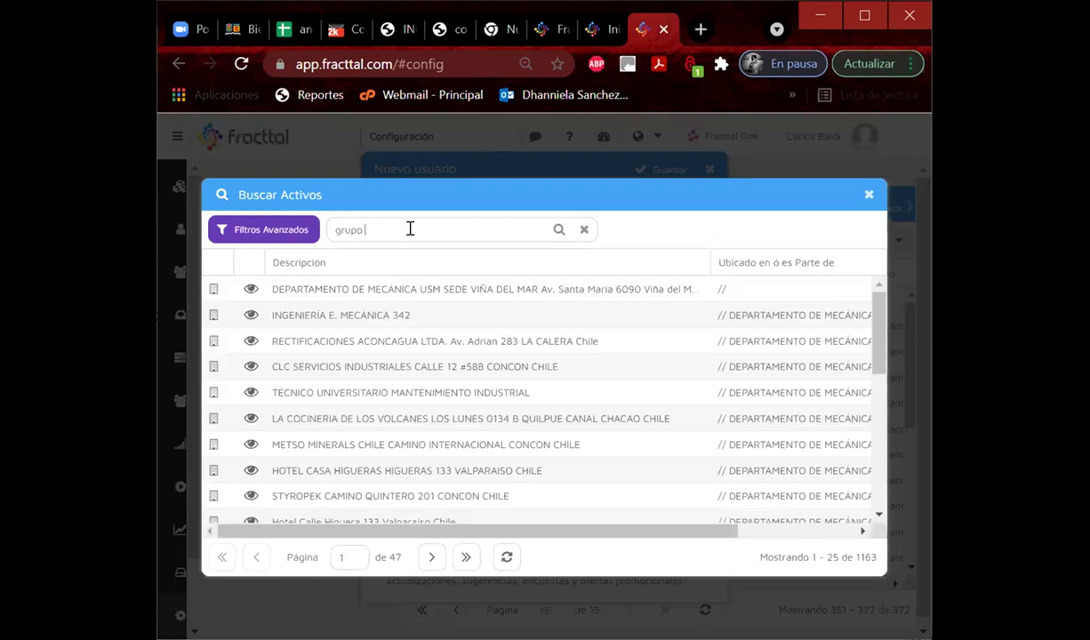
text( g)
key(Return)
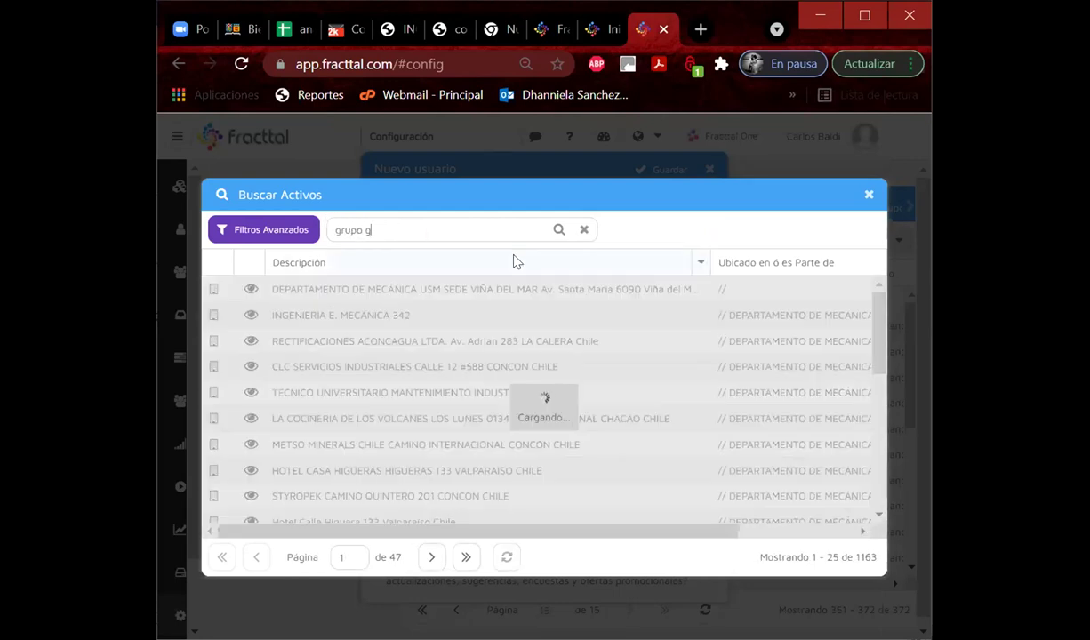
click(373, 318)
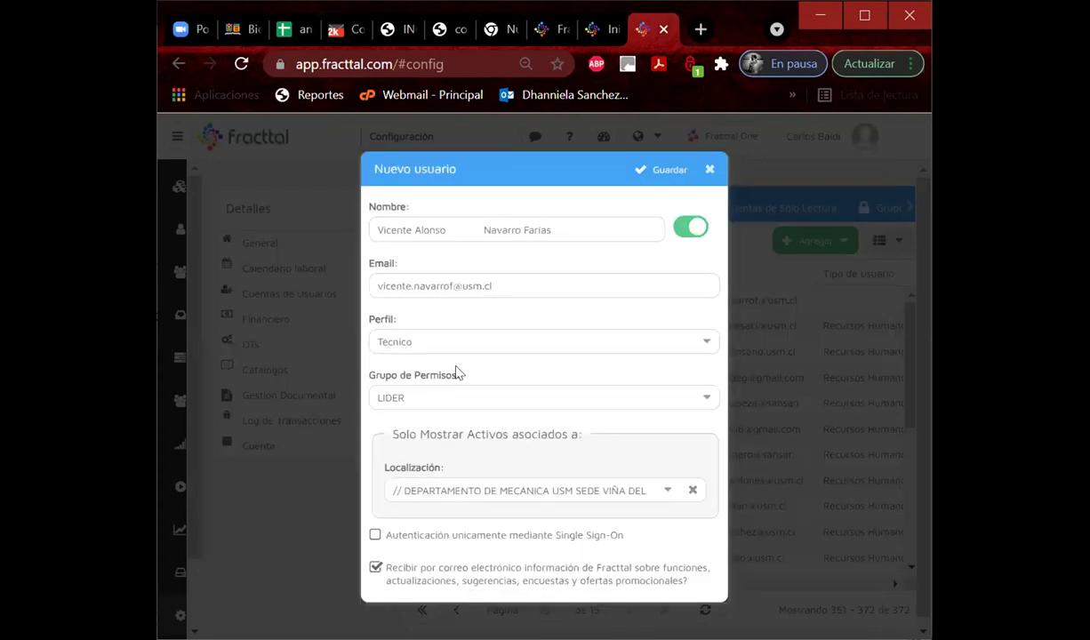
Save the new user account, accept the confirmation, and maximize the browser window.
click(668, 169)
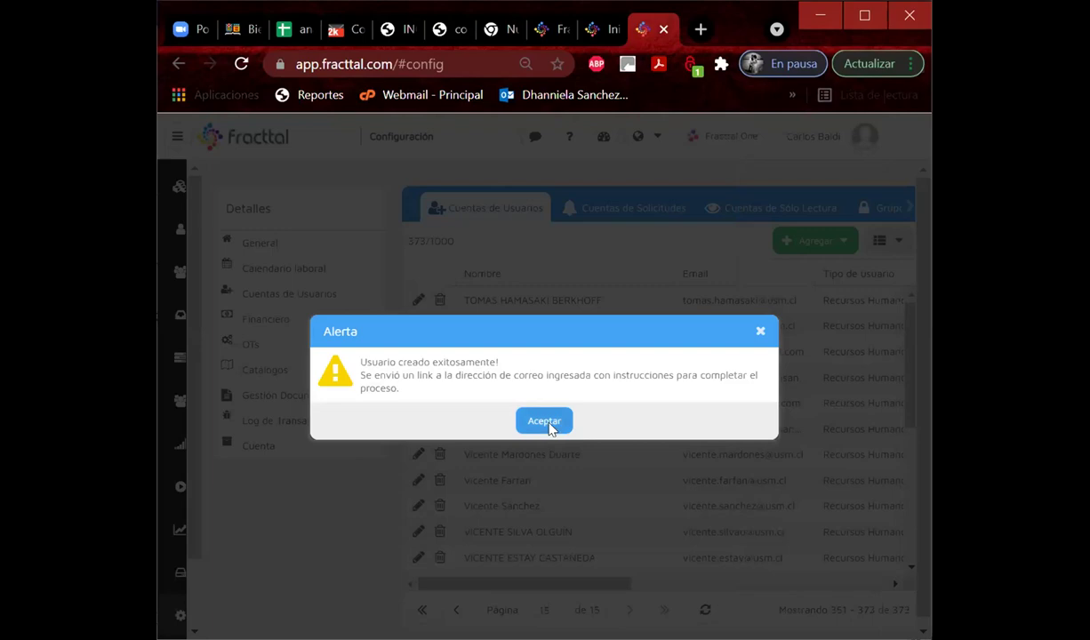
click(547, 422)
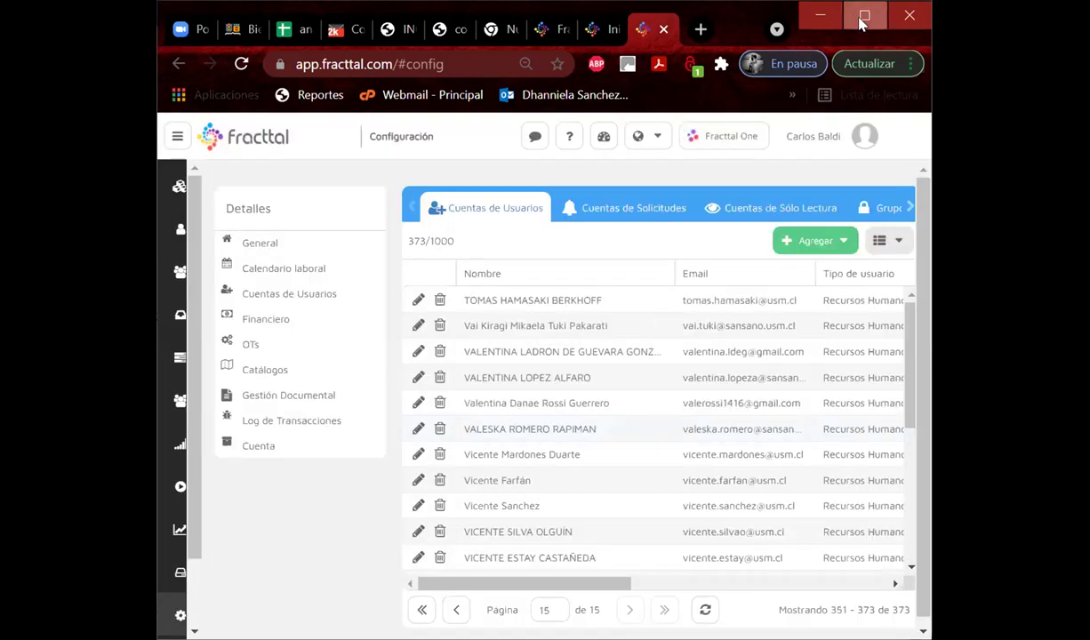
click(862, 18)
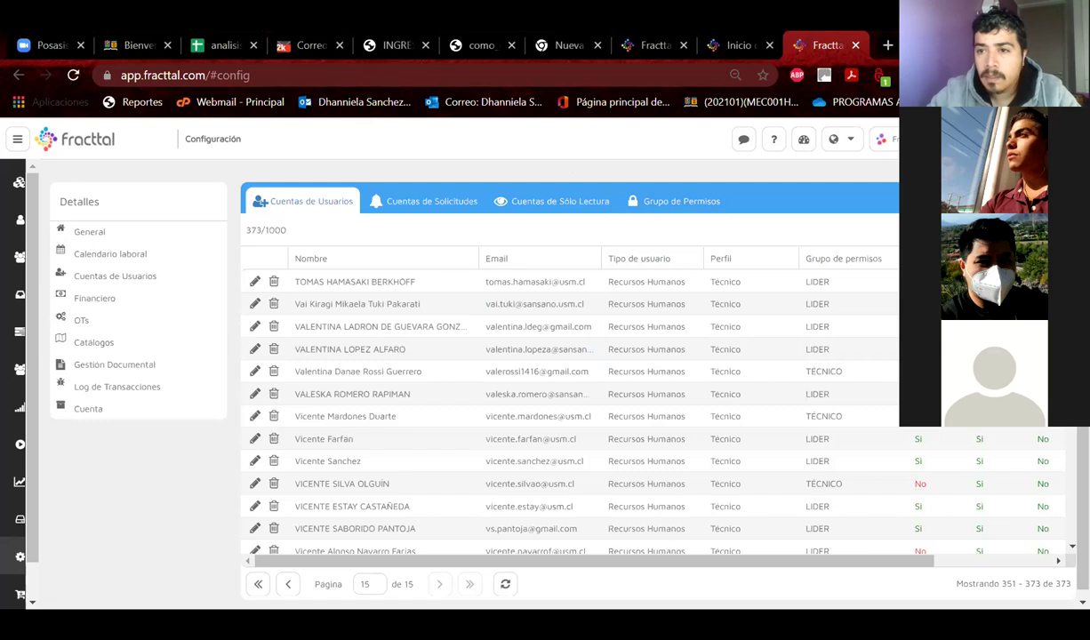
Restore the browser window to a smaller size after checking the accounts list (373/1000).
click(1032, 43)
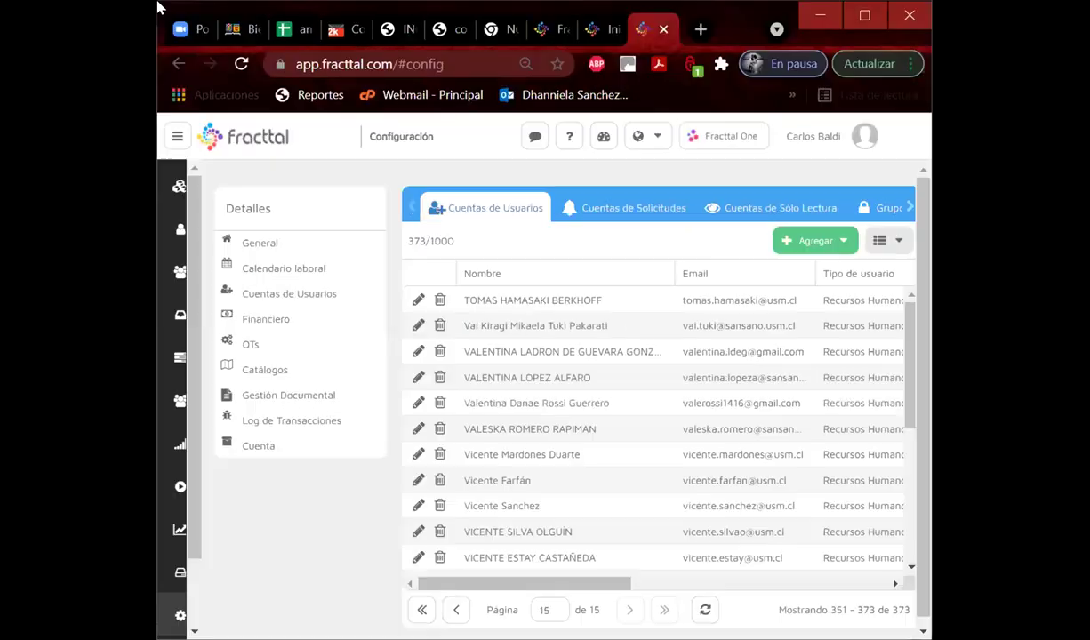